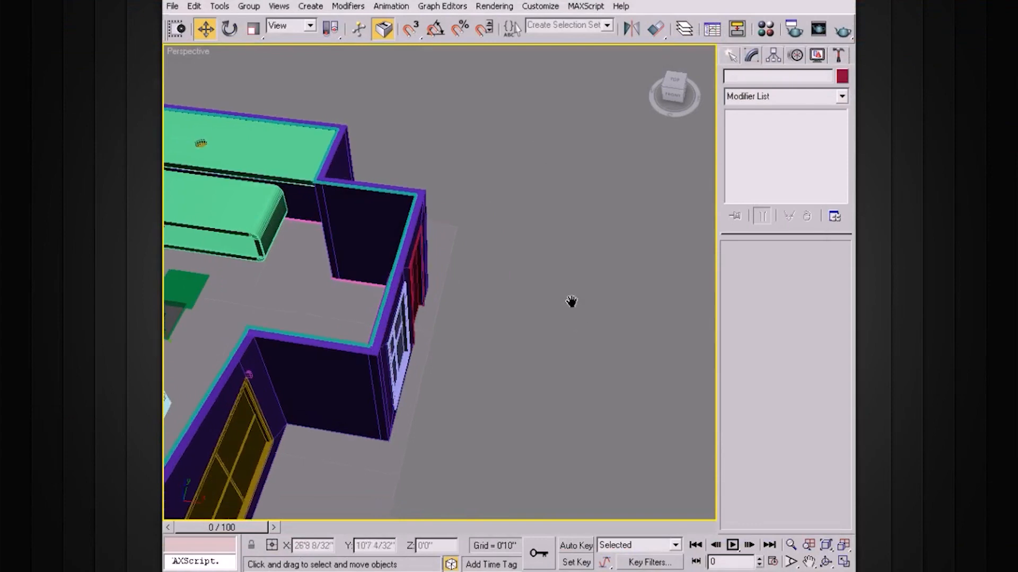
Step: Create a six-sided gengon outside the house beside the red door, about 1'2" in radius, 2'10" high, with a 0'6" fillet
click(731, 58)
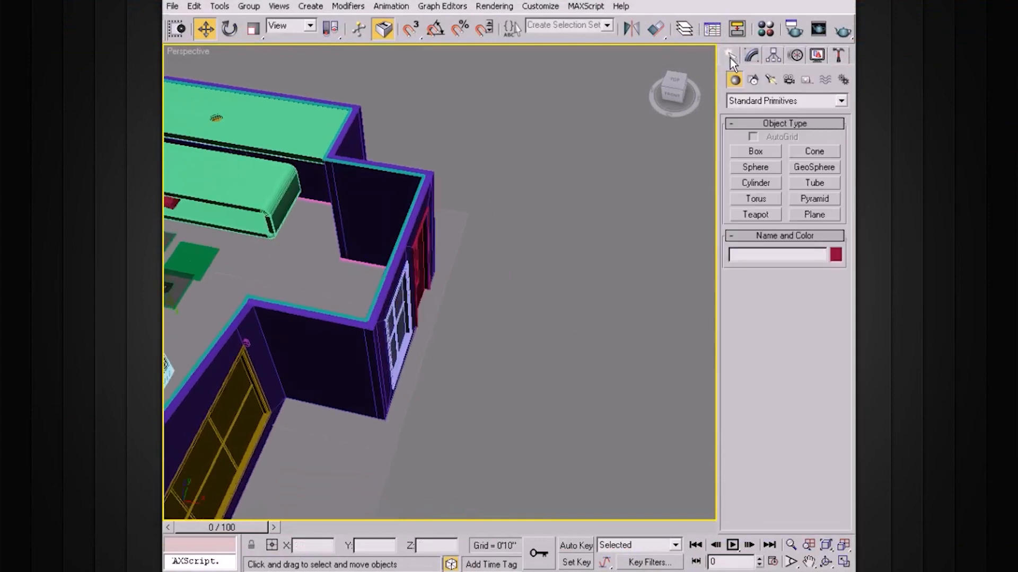
click(754, 102)
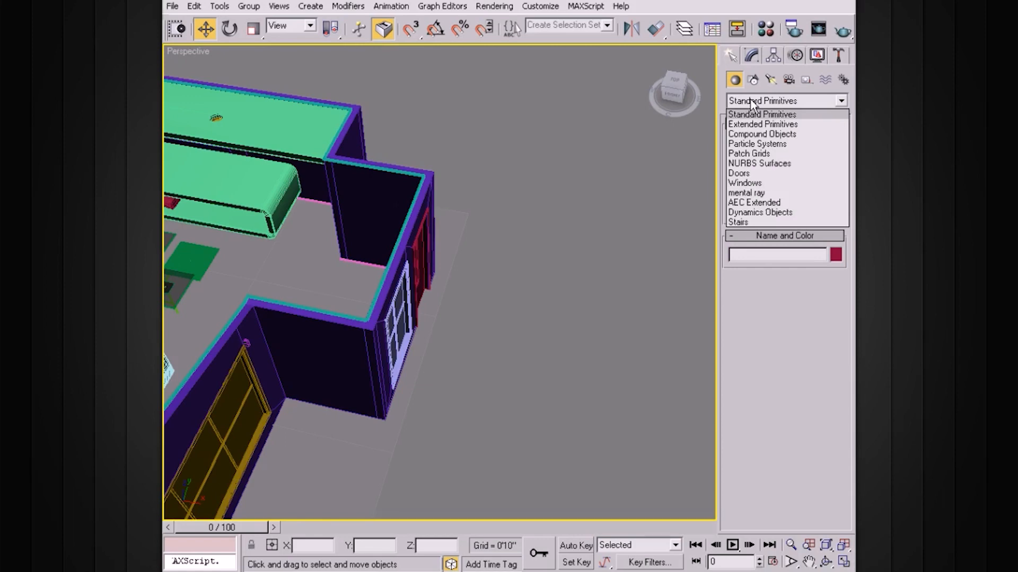
click(747, 124)
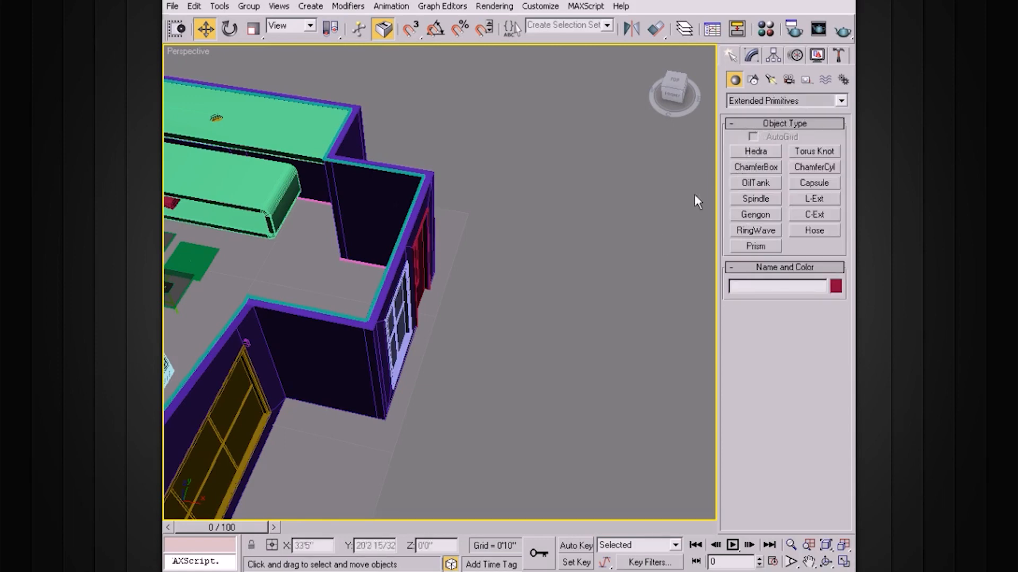
click(754, 215)
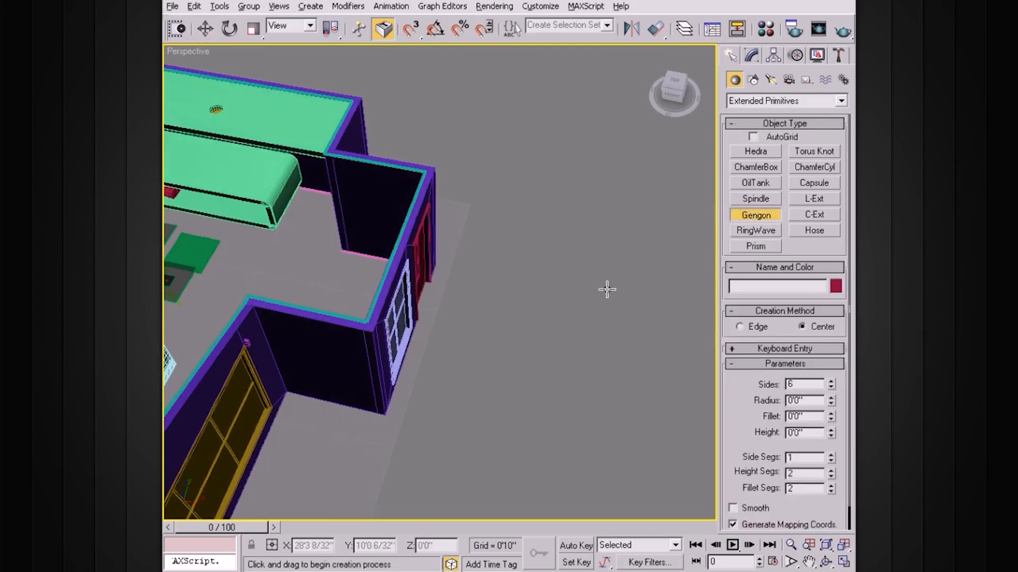
scroll(604, 290, up, 5)
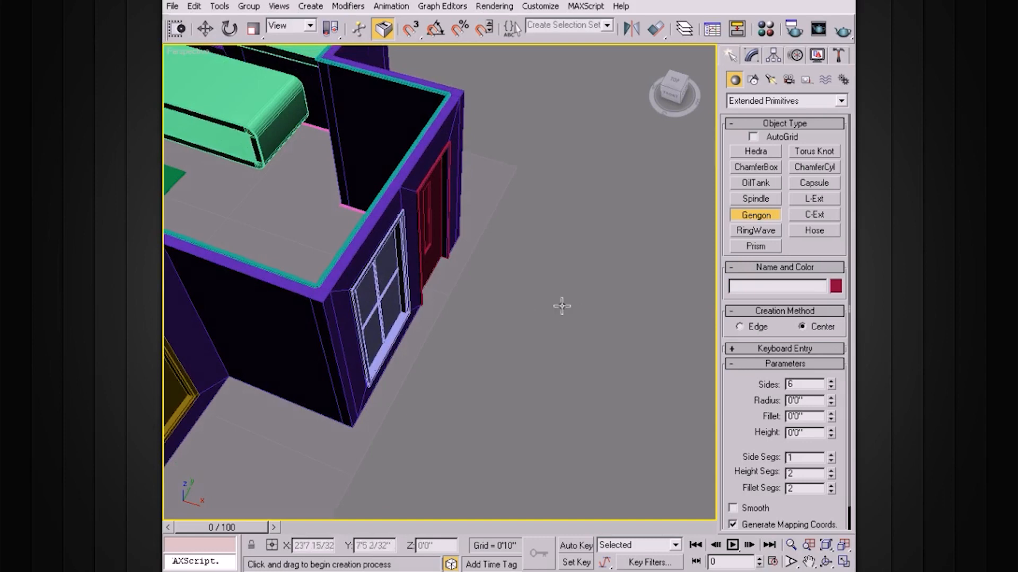
scroll(561, 306, up, 1)
drag(527, 286, 552, 295)
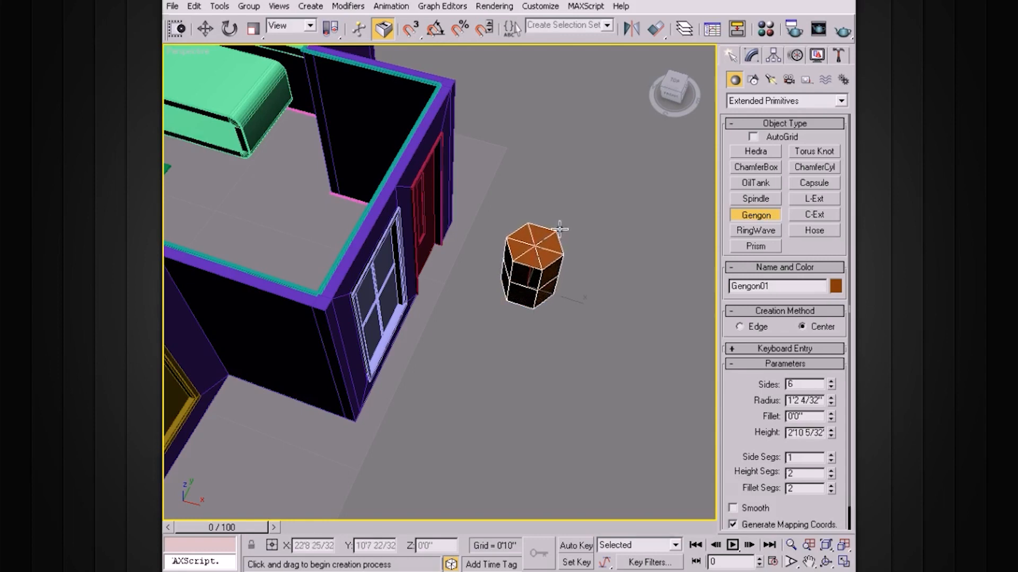
click(544, 226)
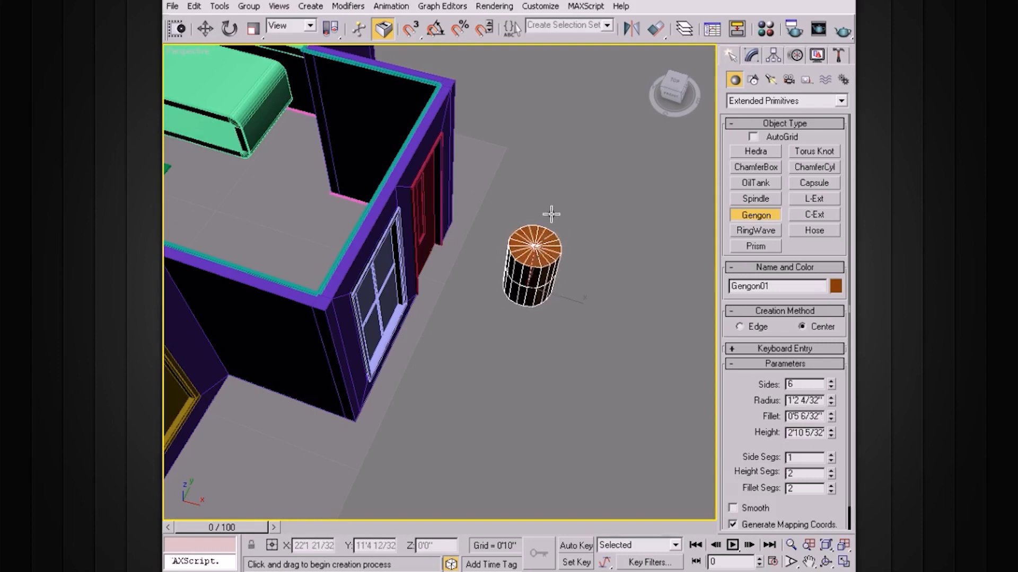
click(552, 213)
Step: Keep the gengon at 6 sides and set its radius to 1'1 13/32"
alt+middle_drag(606, 277, 611, 281)
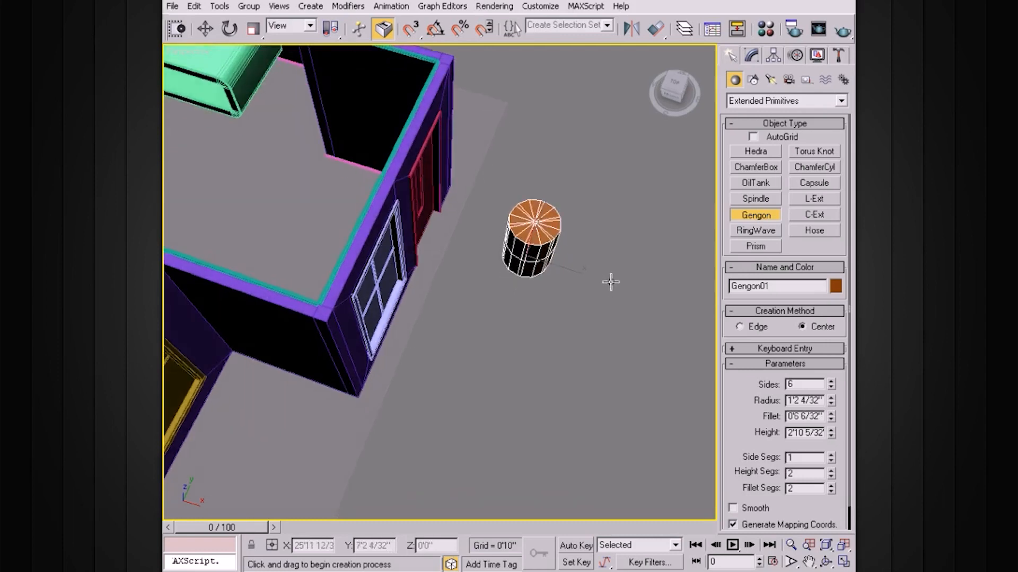
scroll(612, 282, up, 2)
key(z)
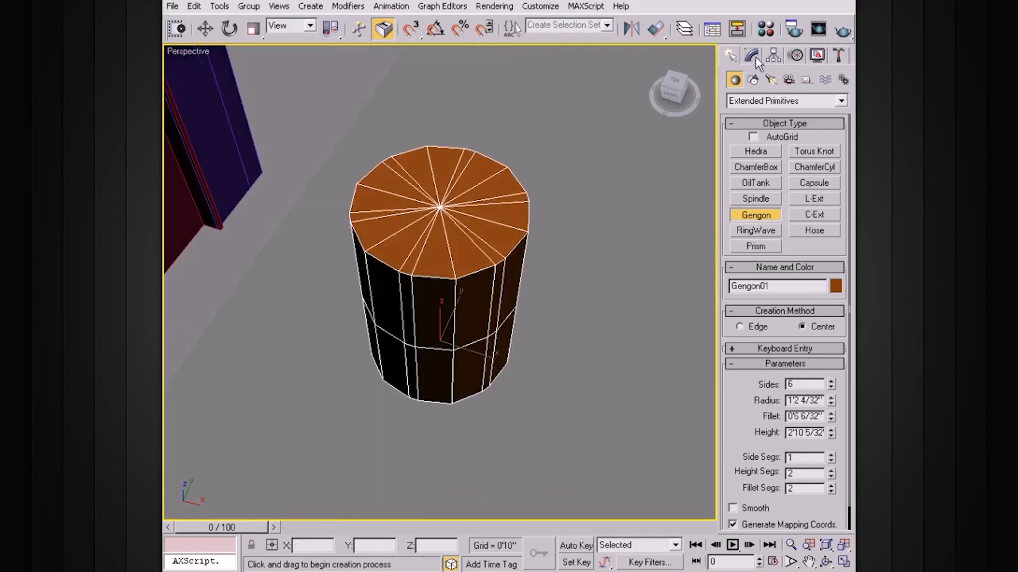
click(752, 55)
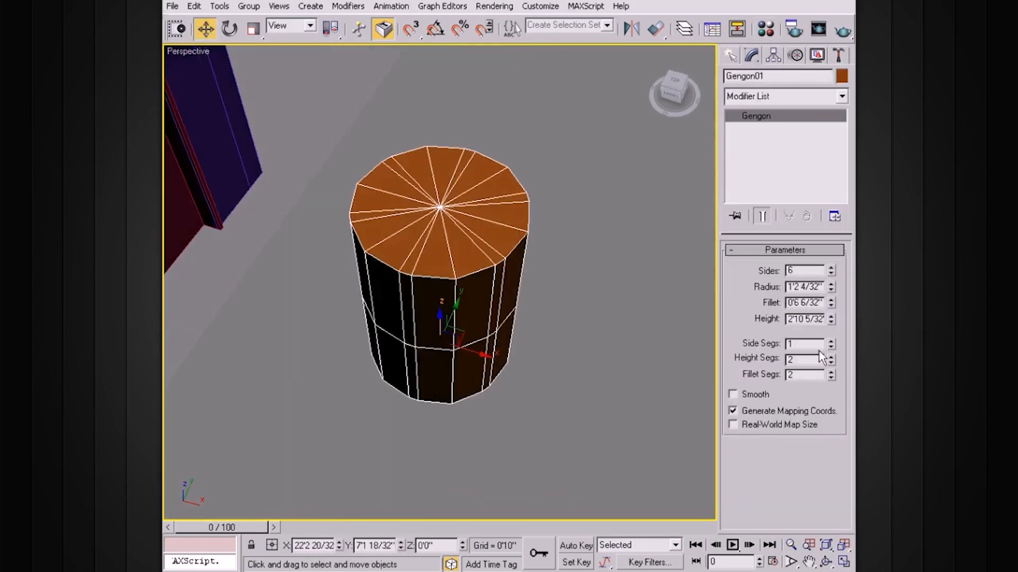
click(830, 274)
click(831, 269)
click(832, 275)
click(832, 269)
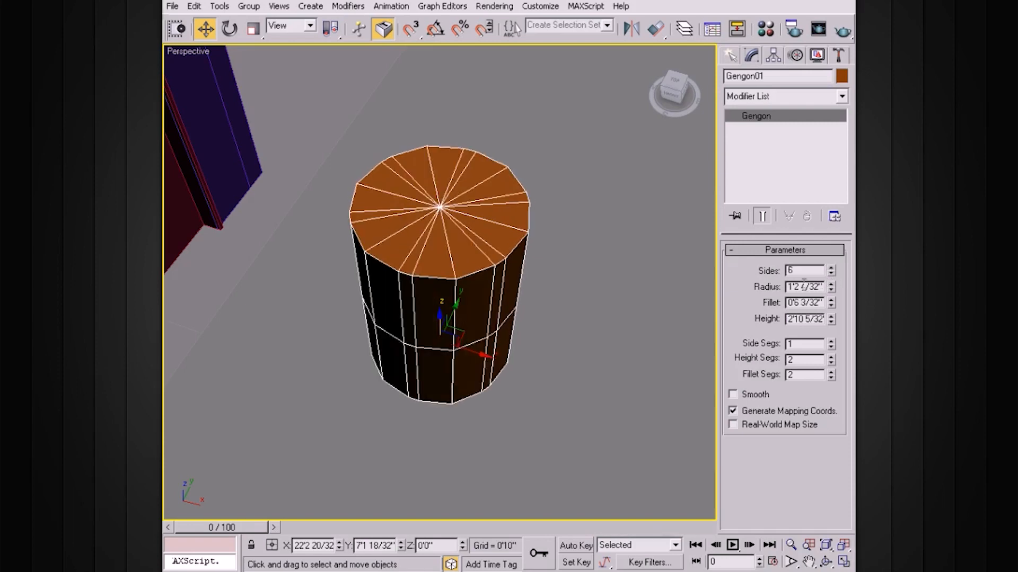
drag(832, 290, 833, 294)
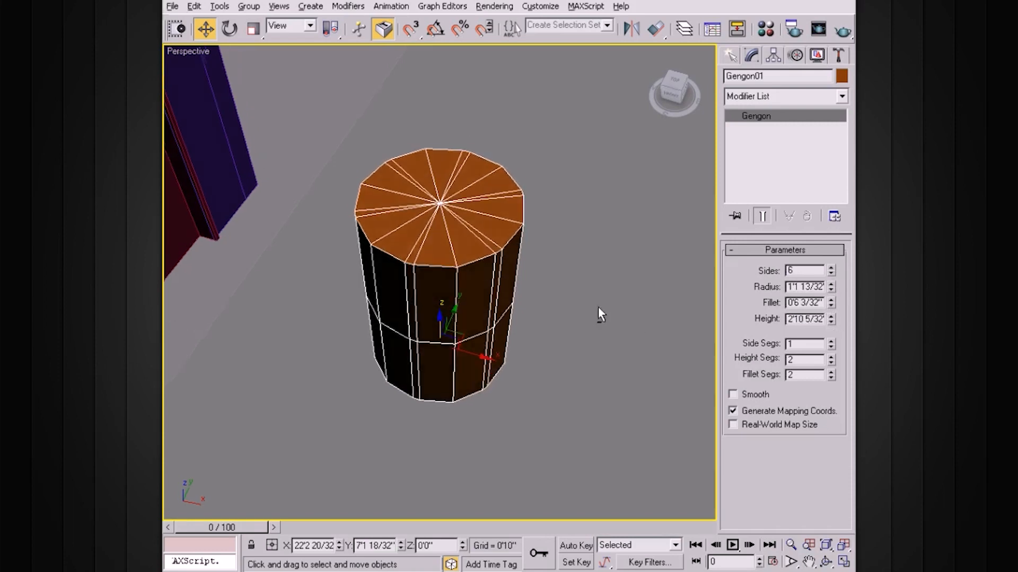
Step: Set the gengon's fillet to 0'0" to make its vertical corners sharp
scroll(598, 307, up, 3)
alt+middle_drag(473, 252, 472, 272)
drag(831, 301, 832, 305)
mouse_move(524, 364)
alt+middle_down()
mouse_move(515, 383)
mouse_move(507, 374)
alt+middle_up()
scroll(512, 363, down, 3)
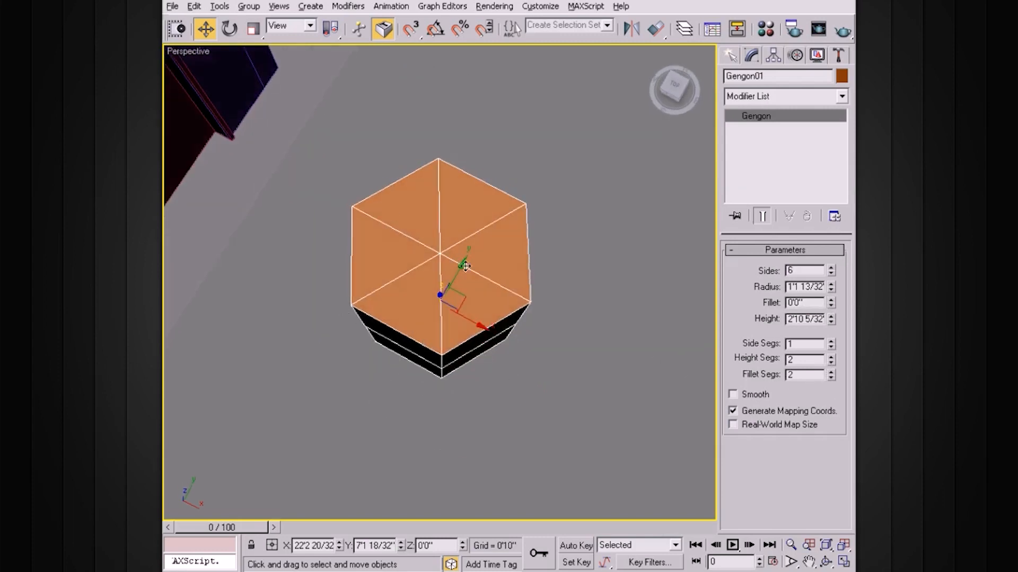
alt+middle_drag(465, 266, 441, 209)
alt+middle_drag(522, 256, 555, 252)
scroll(549, 262, up, 3)
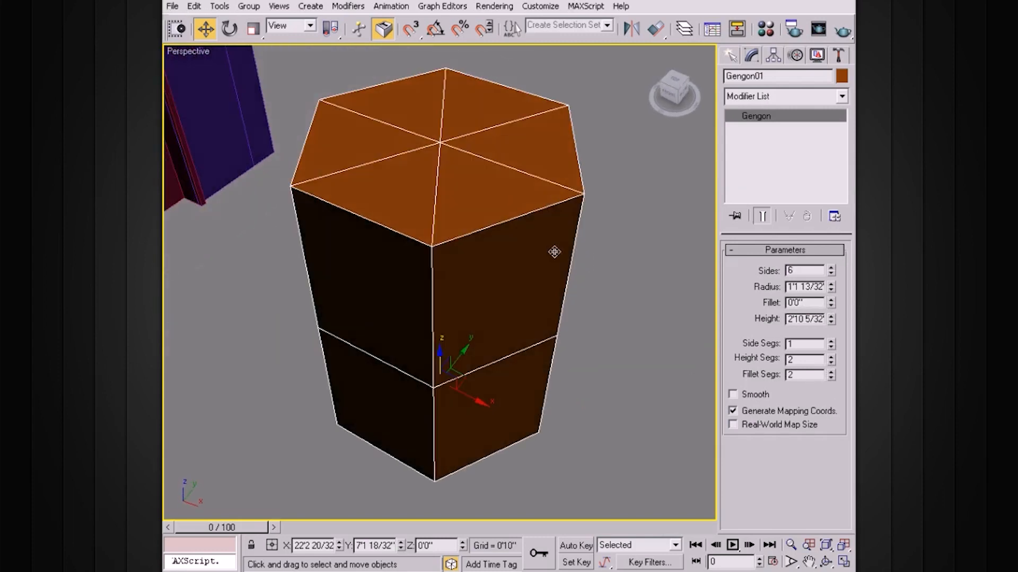
Step: Set the gengon's fillet to 0'1 5/32" to bevel its vertical corners slightly
drag(832, 302, 832, 302)
drag(833, 267, 833, 221)
mouse_move(485, 281)
alt+middle_down()
mouse_move(486, 304)
mouse_move(485, 271)
alt+middle_up()
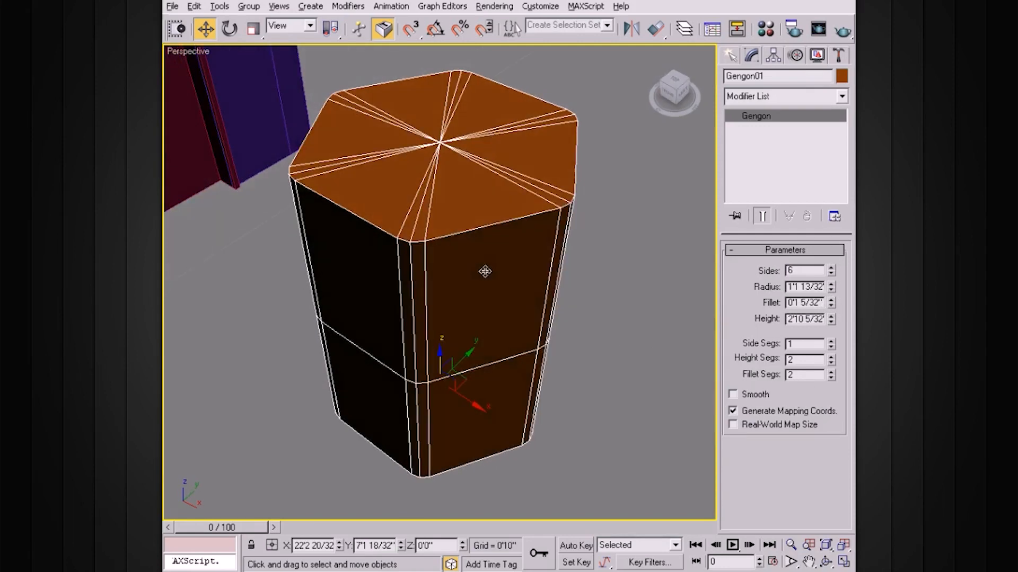
Step: Set the gengon's fillet segments to 1 and view the flat corner bevels
click(830, 378)
alt+middle_drag(679, 336, 557, 275)
scroll(579, 291, down, 5)
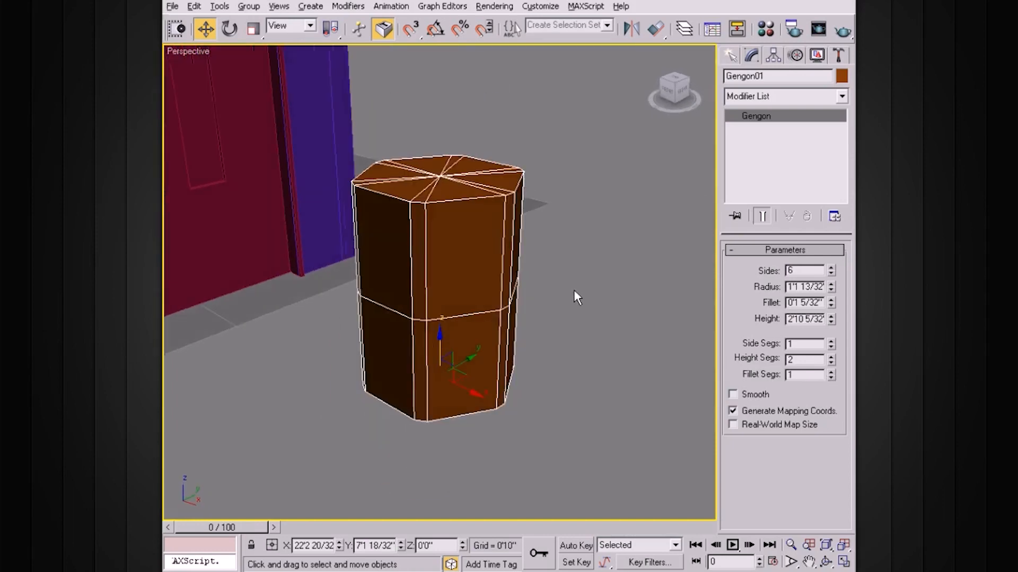
alt+middle_drag(439, 286, 409, 271)
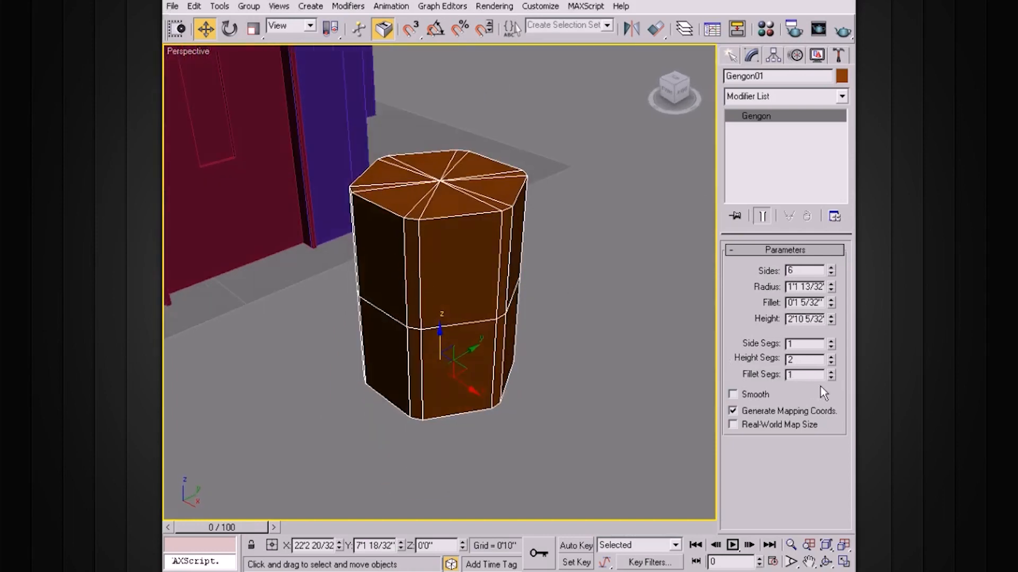
Step: Set the gengon's fillet segments to 8 and compare the rounded corners with edged faces off and on
drag(831, 375, 819, 316)
alt+middle_drag(634, 335, 560, 334)
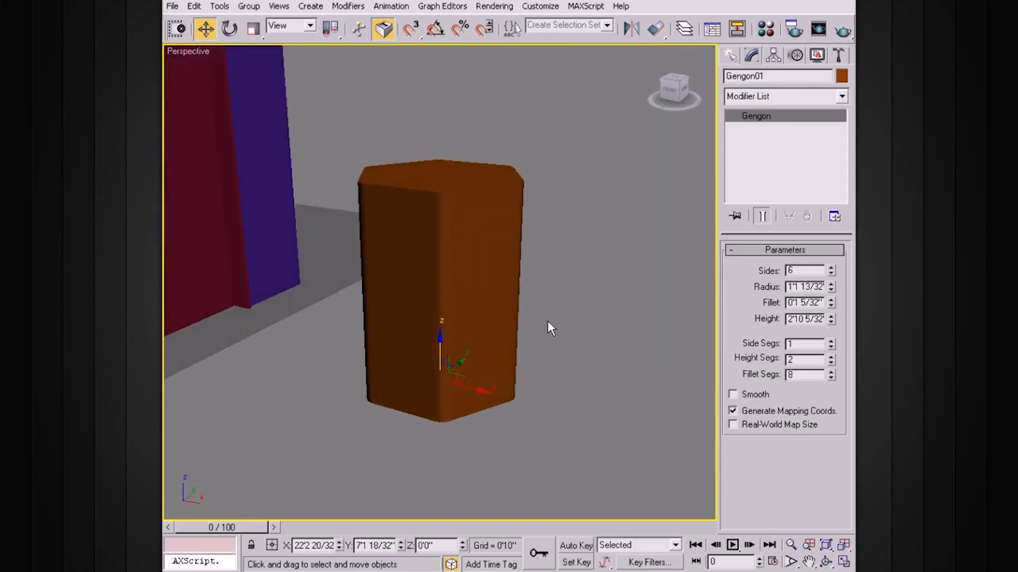
key(F4)
alt+middle_drag(533, 320, 529, 335)
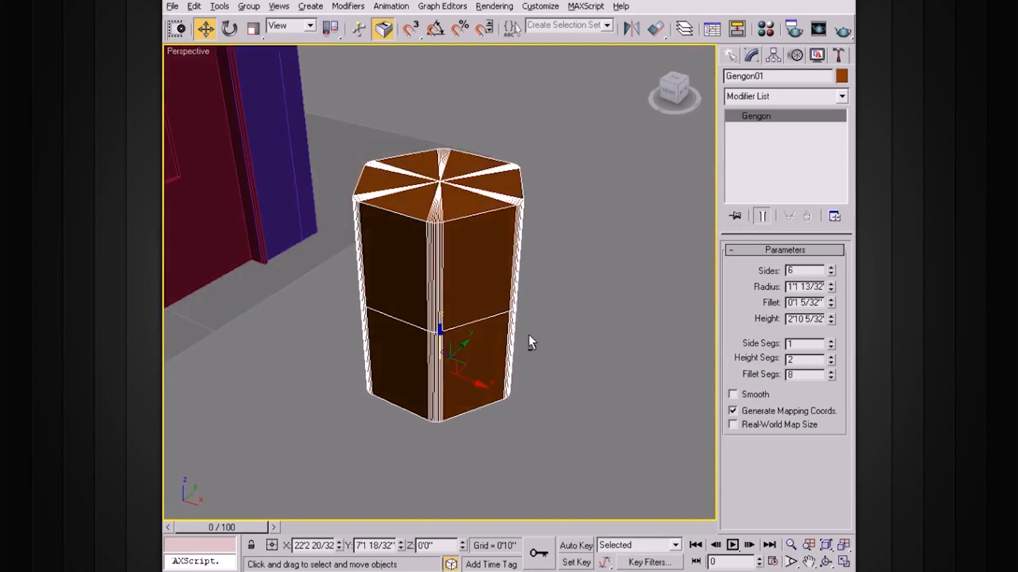
scroll(529, 335, up, 4)
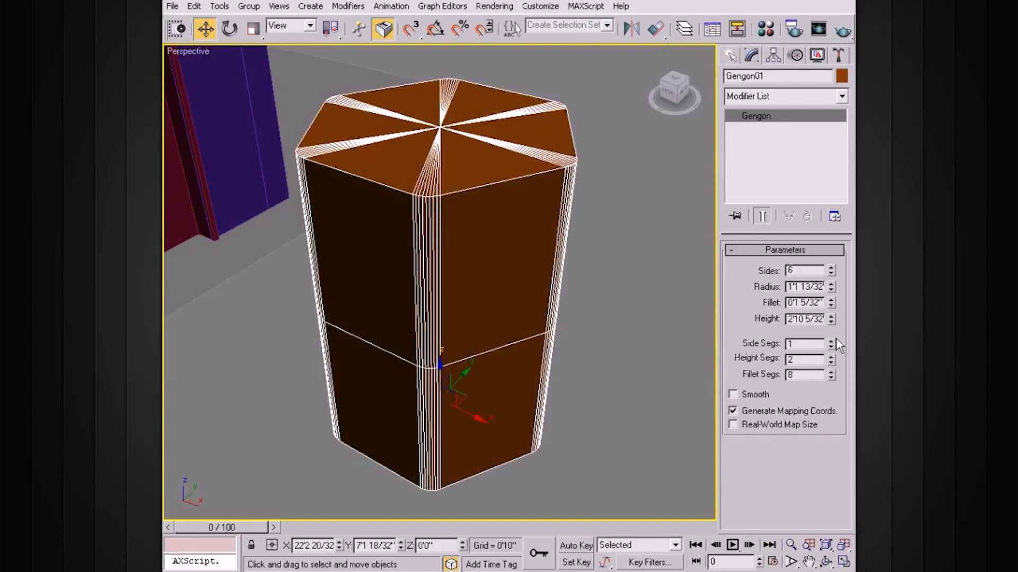
alt+middle_drag(774, 345, 768, 354)
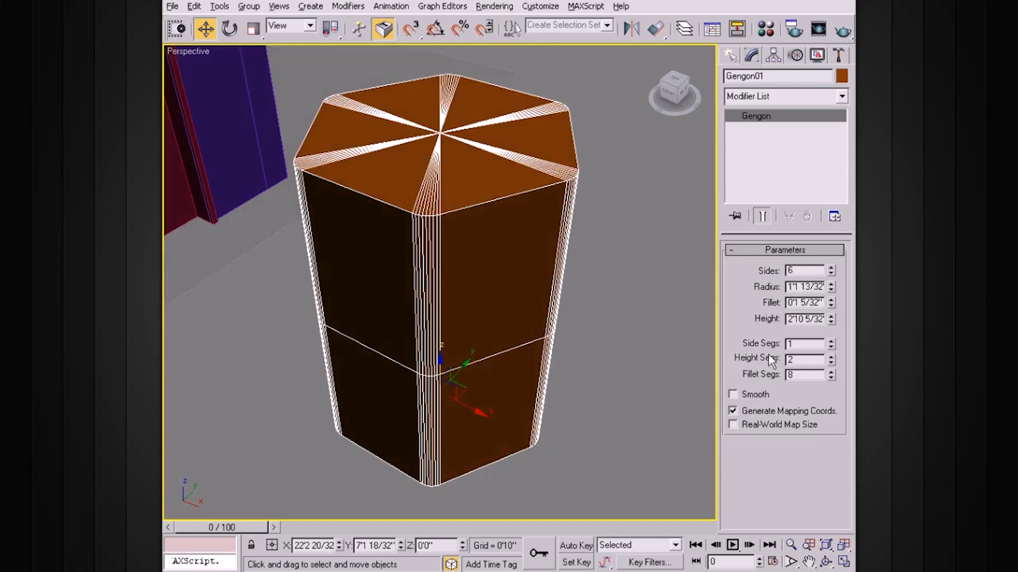
Step: Set the gengon's fillet segments to 2
drag(830, 376, 831, 378)
click(831, 373)
click(832, 373)
alt+middle_drag(552, 322, 547, 300)
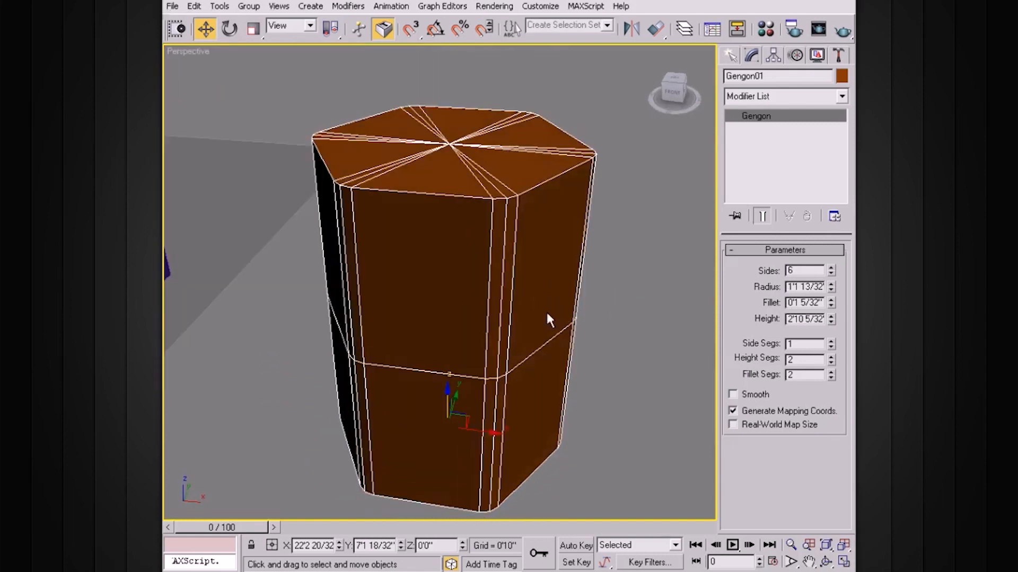
alt+middle_drag(480, 295, 394, 294)
alt+middle_drag(503, 306, 581, 292)
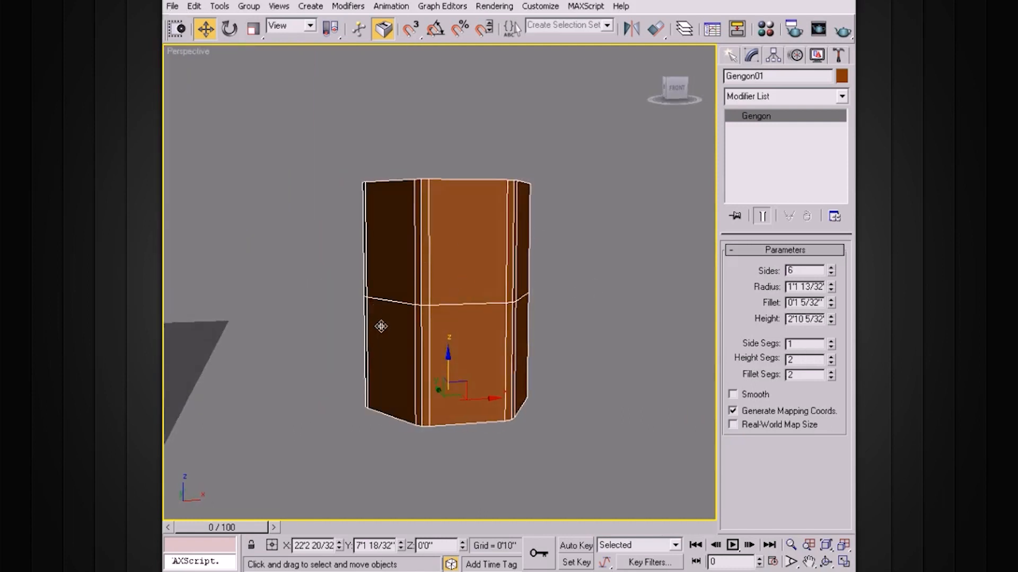
Step: Convert the gengon to an editable poly
alt+middle_drag(444, 312, 463, 311)
right_click(464, 309)
mouse_move(510, 446)
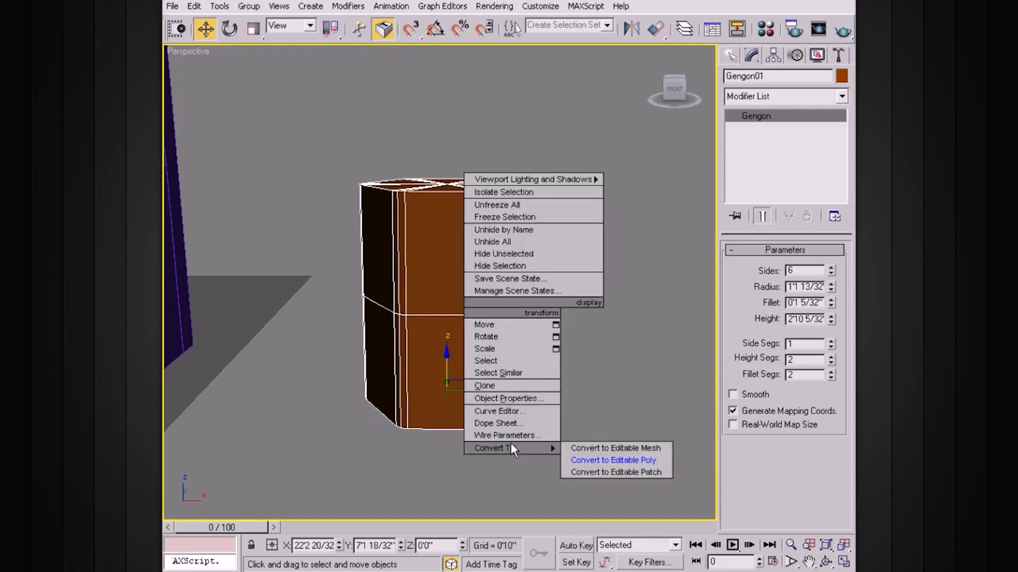
click(596, 460)
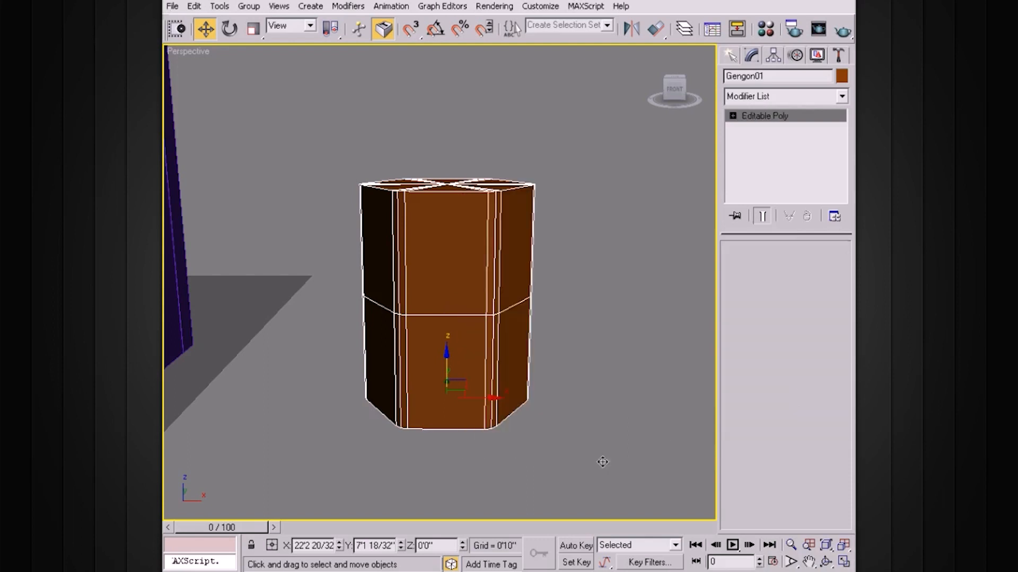
Step: Enter vertex editing, select the bottom ring of vertices and scale it inward to give the body a narrow base
alt+middle_drag(695, 405, 578, 296)
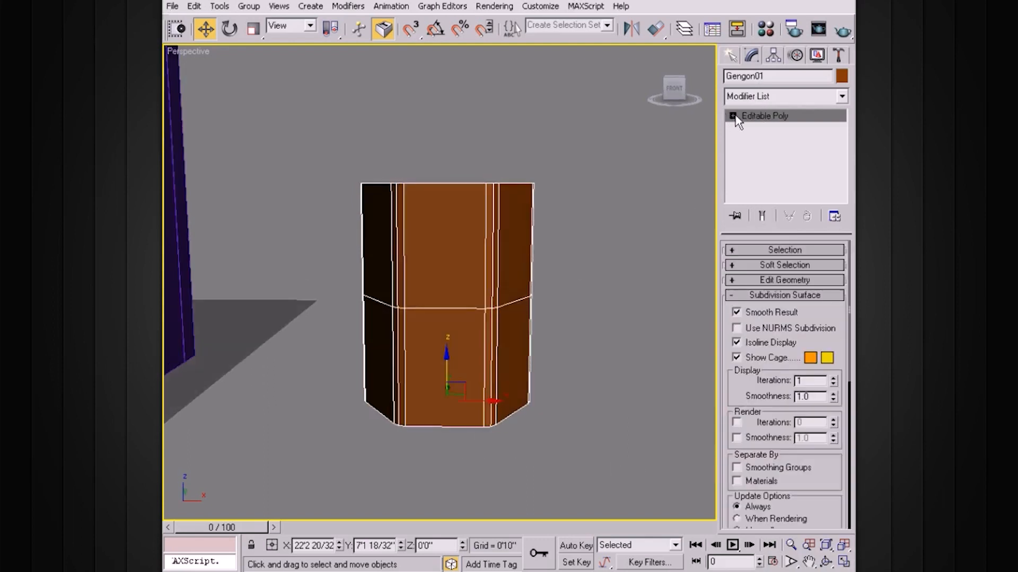
click(733, 116)
click(759, 127)
alt+middle_drag(572, 379, 609, 377)
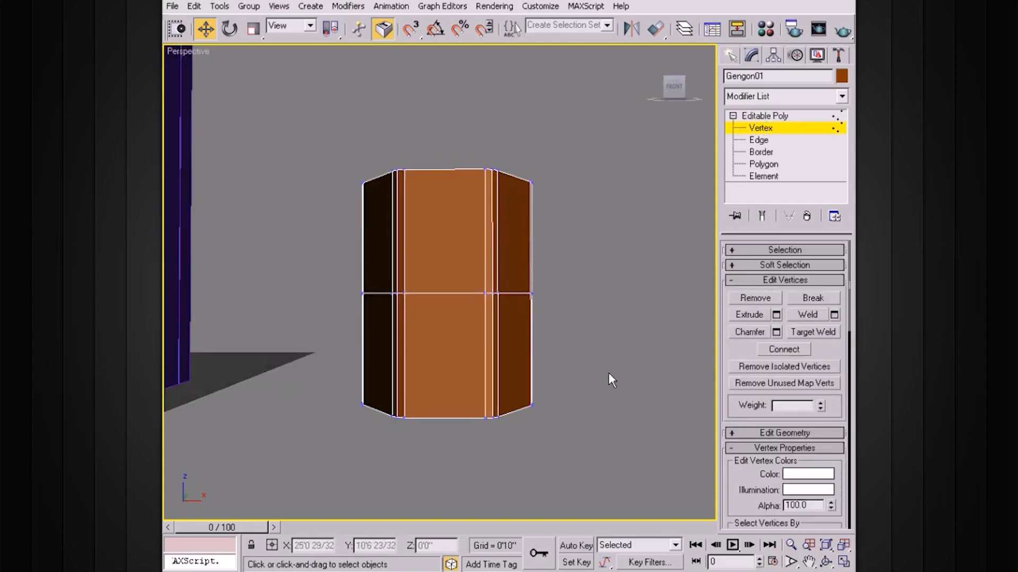
drag(288, 483, 289, 482)
key(r)
alt+middle_drag(452, 436, 444, 404)
drag(444, 403, 362, 479)
drag(446, 396, 431, 418)
alt+middle_drag(431, 413, 518, 319)
Step: Select the middle ring of vertices and move it up along Z toward the rim
drag(308, 343, 307, 344)
mouse_move(414, 355)
alt+middle_down()
mouse_move(493, 358)
mouse_move(403, 367)
alt+middle_up()
key(w)
drag(444, 253, 445, 212)
alt+middle_drag(444, 212, 479, 320)
Step: Select the top ring of vertices and scale it inward to narrow the rim
drag(337, 148, 586, 196)
alt+middle_drag(587, 196, 561, 244)
key(r)
drag(445, 183, 420, 232)
alt+middle_drag(420, 231, 494, 383)
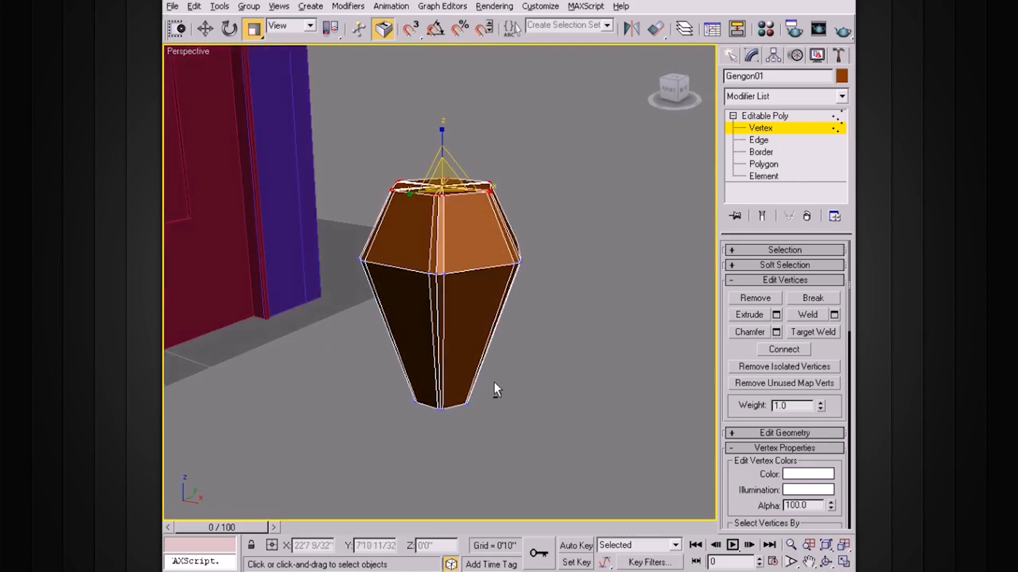
alt+middle_drag(515, 246, 505, 271)
middle_drag(498, 231, 485, 264)
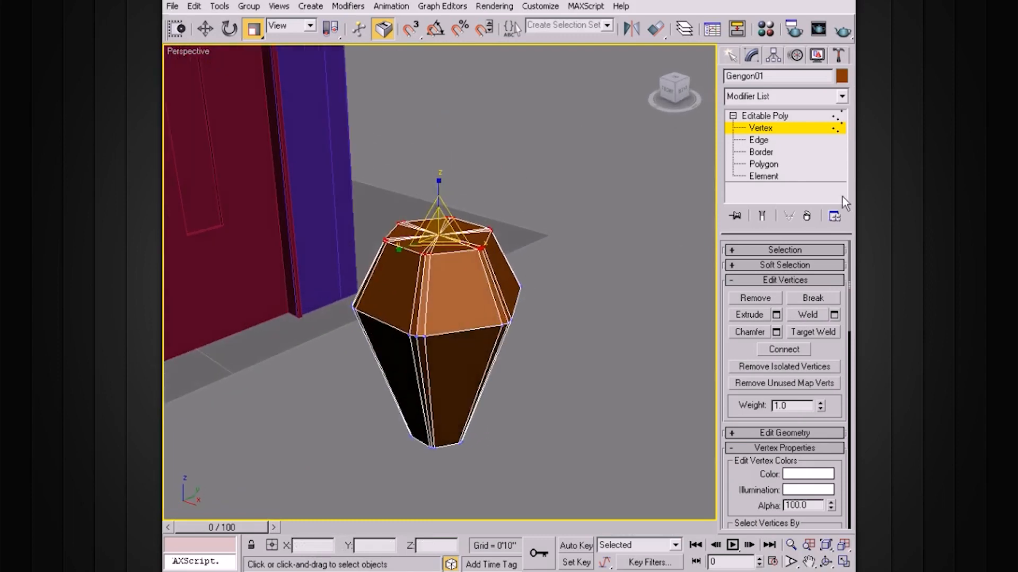
Step: Leave vertex editing and inspect the tapered shape from several angles, including its underside
click(769, 116)
click(733, 116)
mouse_move(620, 221)
alt+middle_down()
mouse_move(592, 250)
mouse_move(605, 231)
alt+middle_up()
alt+middle_drag(522, 415, 475, 383)
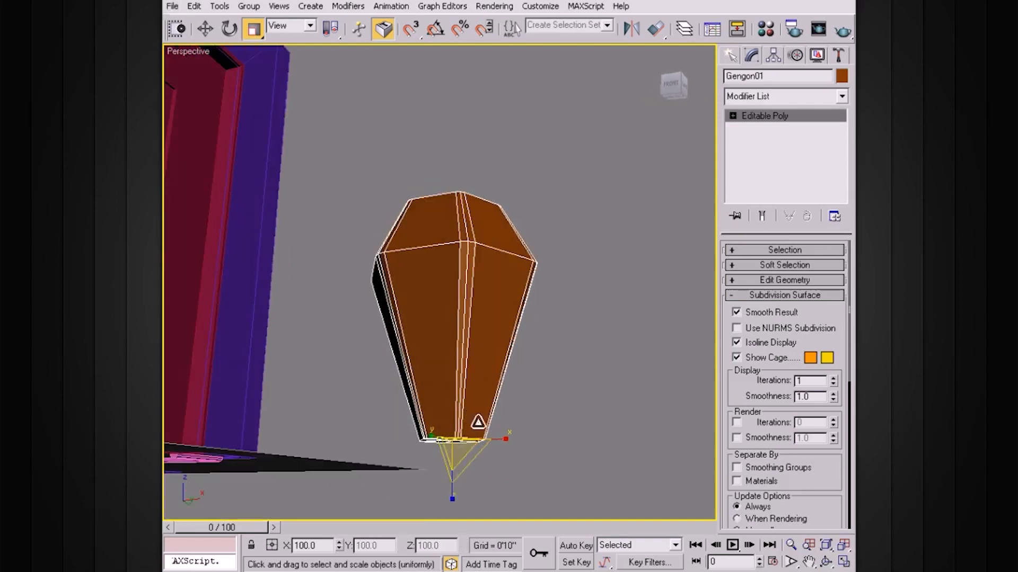
alt+middle_drag(477, 423, 511, 341)
Step: Enter polygon editing and try to region-select just the polygons across the pot's top, then clear the selection
click(732, 115)
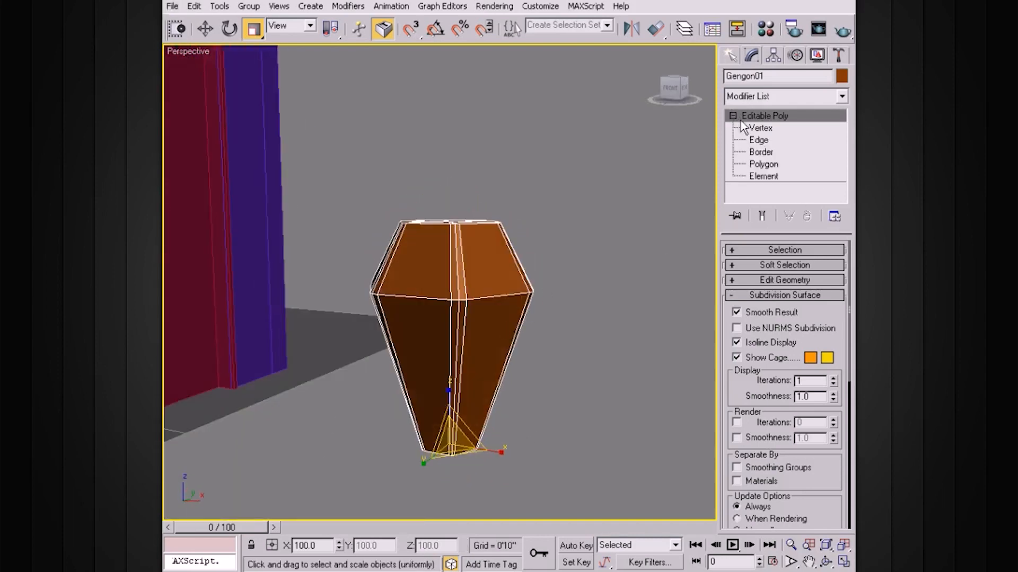
click(763, 164)
alt+middle_drag(687, 177, 598, 187)
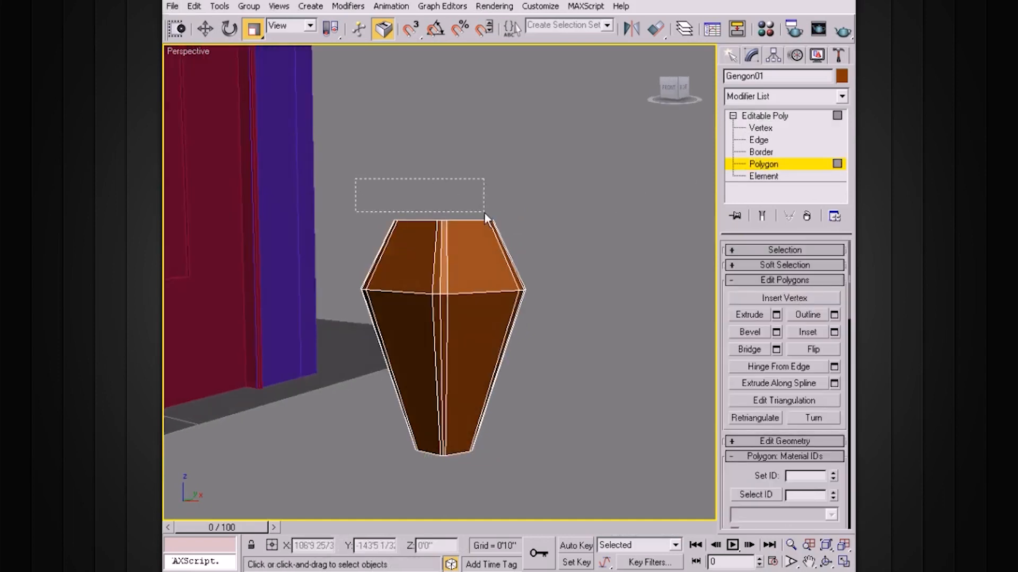
drag(485, 212, 576, 232)
alt+middle_drag(571, 228, 553, 277)
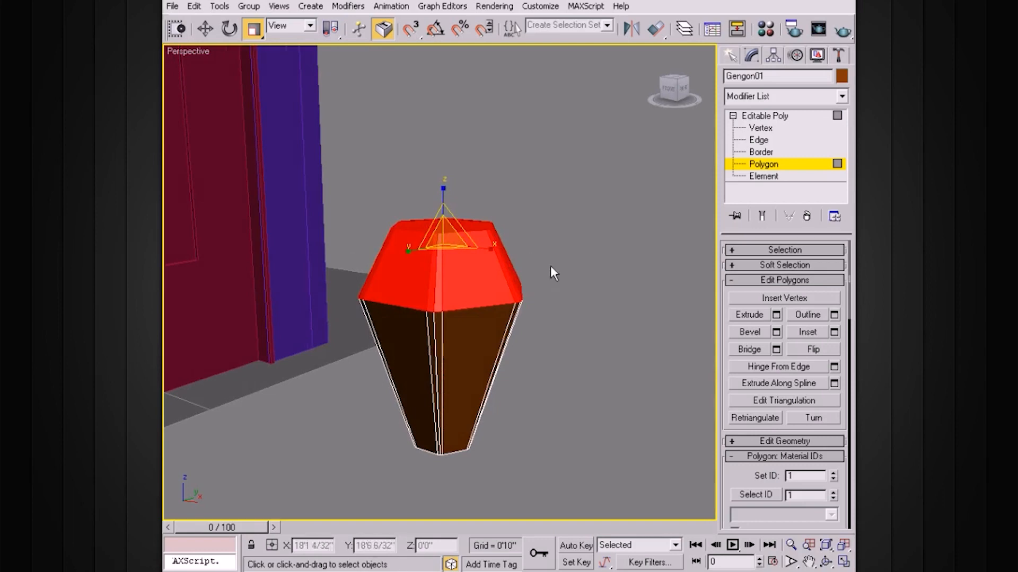
click(551, 135)
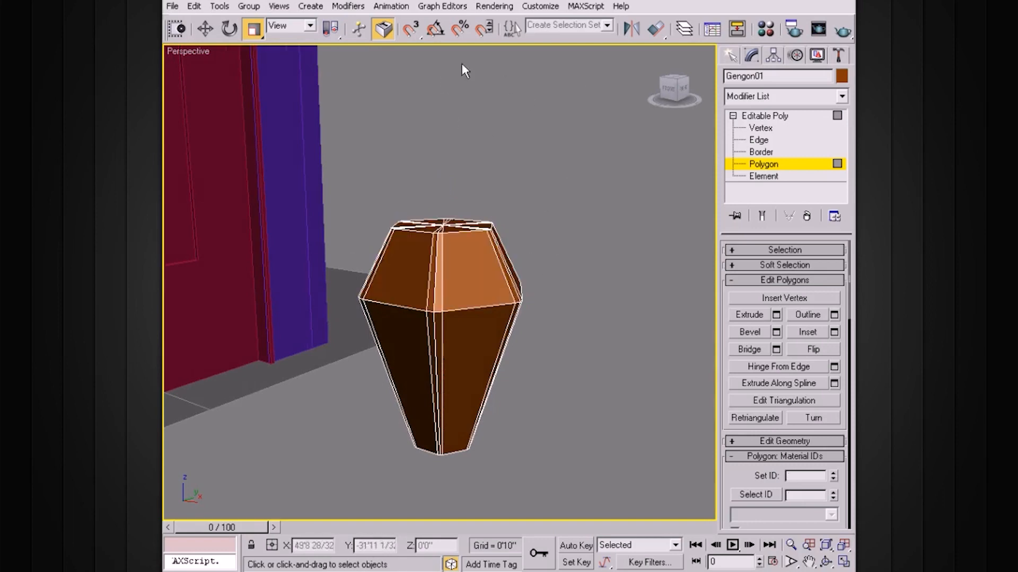
Step: Switch region selection to window mode and select only the polygons of the pot's top cap
drag(270, 35, 545, 48)
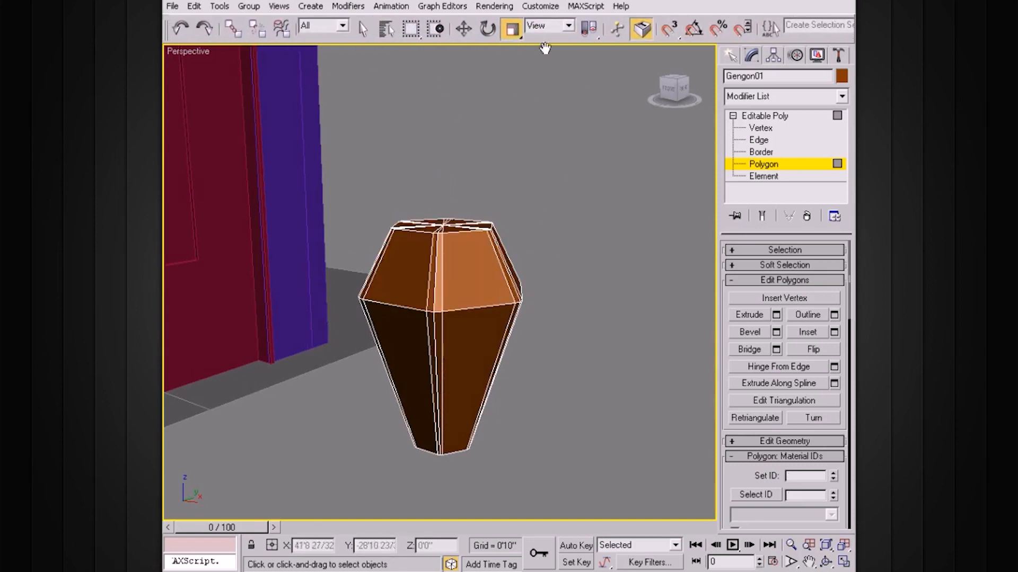
click(434, 32)
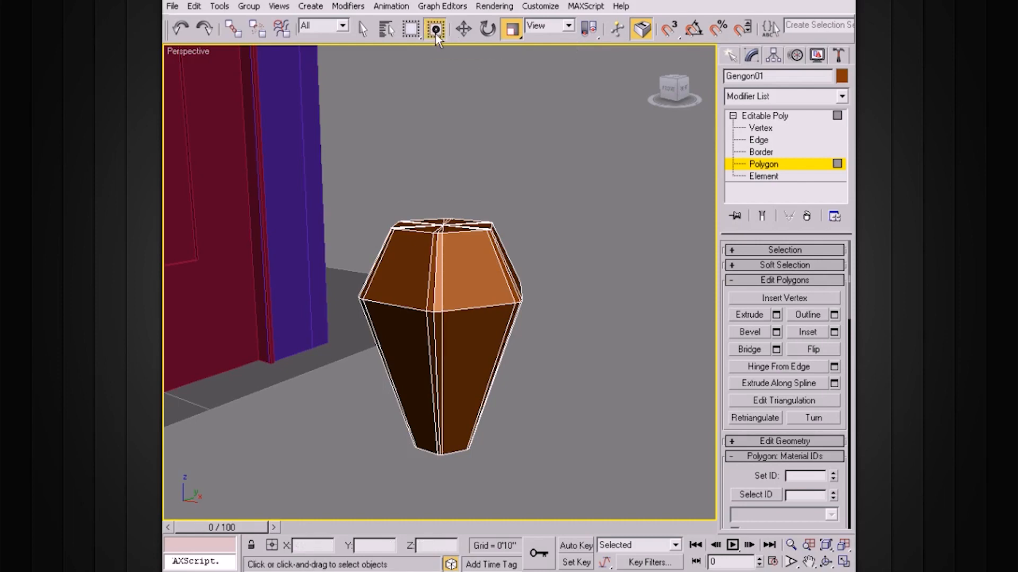
alt+middle_drag(518, 161, 523, 162)
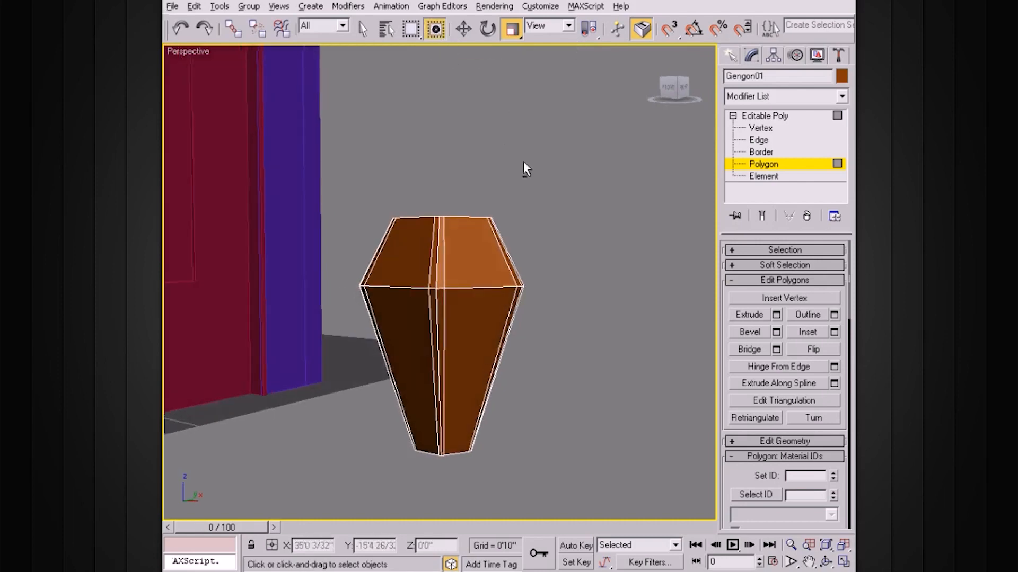
alt+middle_drag(444, 192, 454, 172)
alt+middle_drag(546, 206, 532, 204)
drag(371, 163, 562, 235)
mouse_move(564, 241)
alt+middle_down()
mouse_move(568, 261)
mouse_move(570, 227)
alt+middle_up()
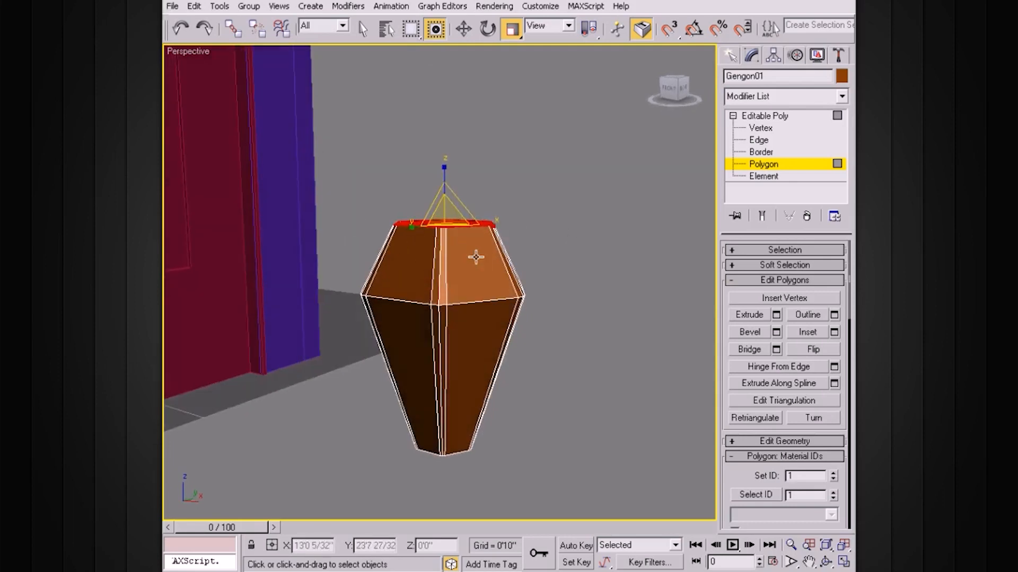
Step: Add the base polygons to the selection and delete both the top and bottom caps
alt+middle_drag(511, 258, 575, 245)
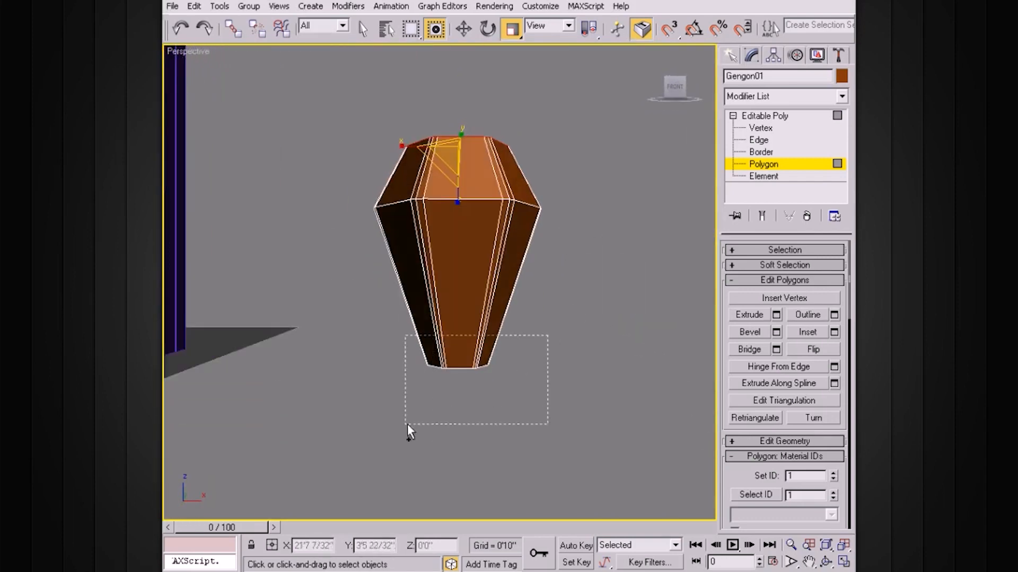
mouse_move(543, 377)
alt+middle_down()
mouse_move(552, 291)
mouse_move(561, 408)
mouse_move(545, 364)
alt+middle_up()
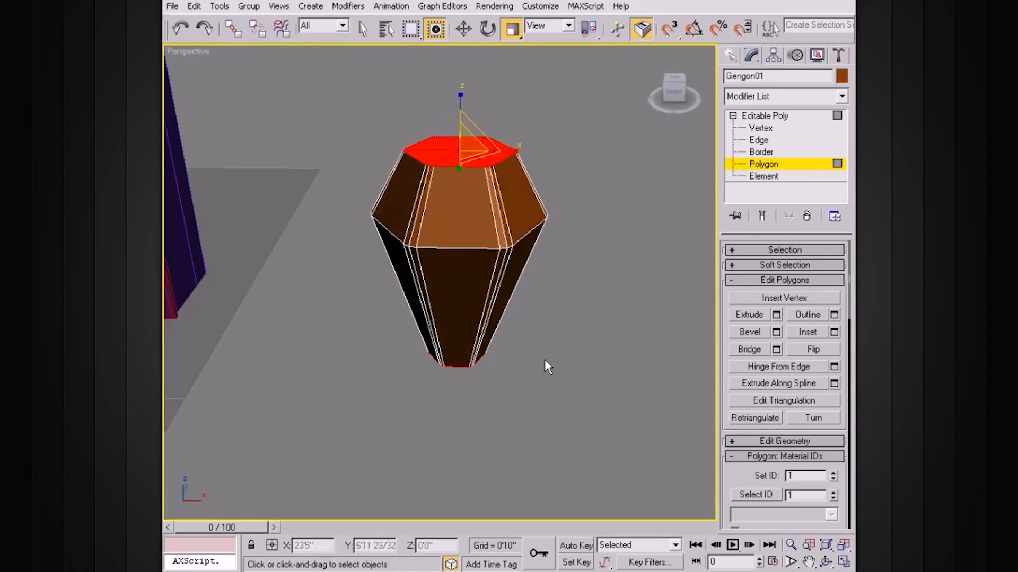
key(Delete)
Step: Set region selection back to crossing mode and leave polygon editing on the opened pot
alt+middle_drag(525, 246, 507, 279)
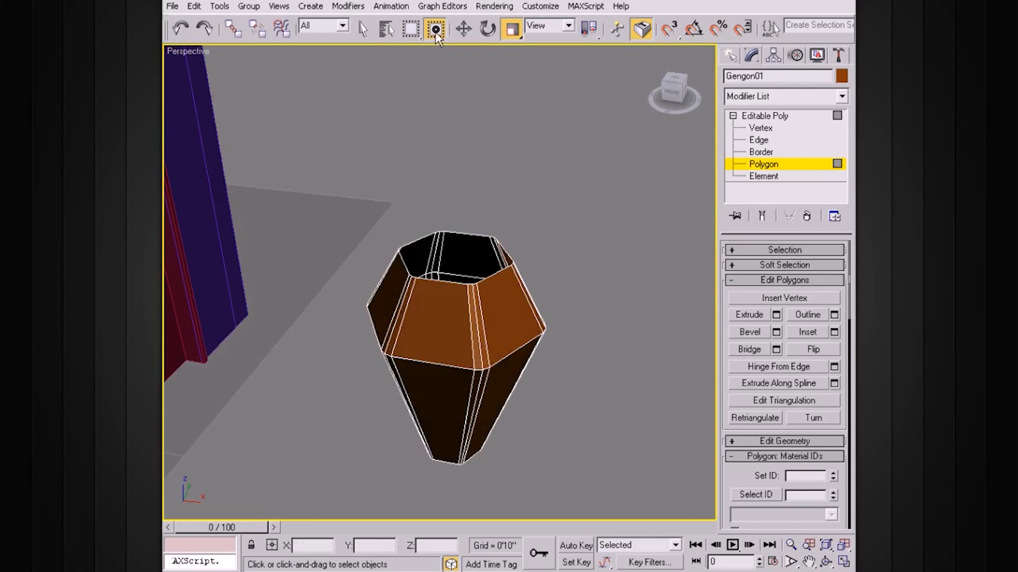
alt+middle_drag(511, 166, 557, 232)
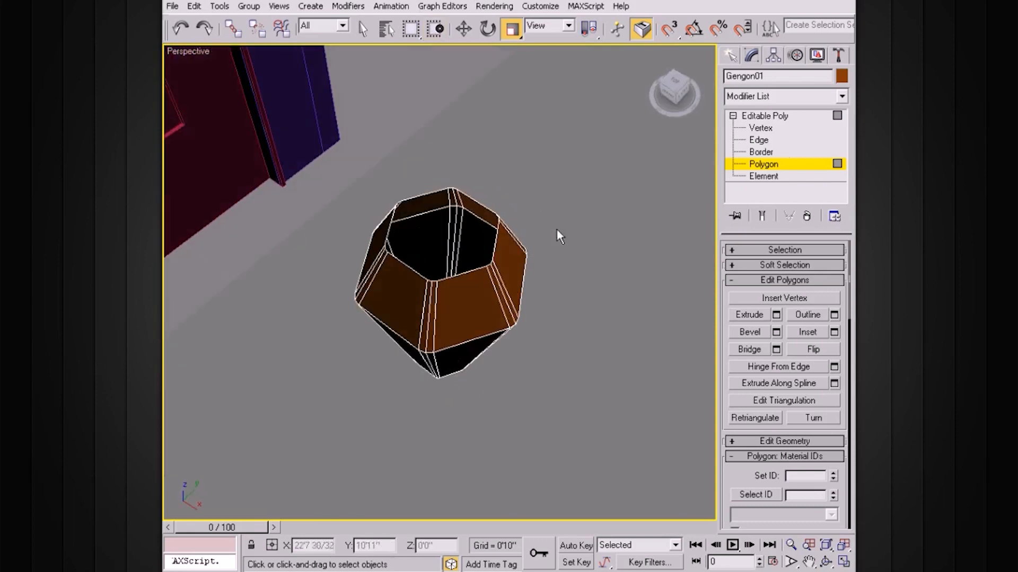
click(769, 116)
alt+middle_drag(595, 198, 626, 191)
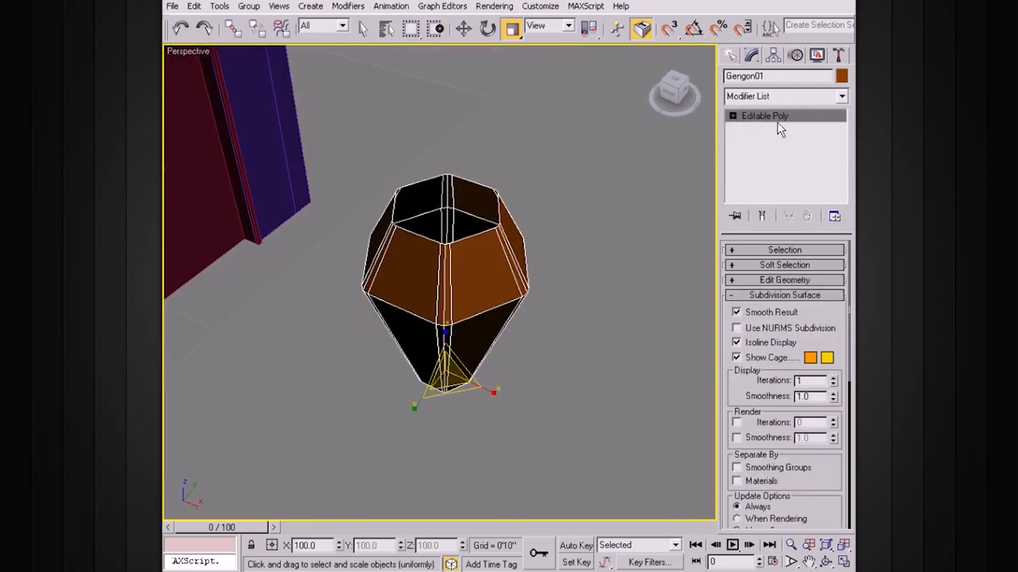
Step: Apply a Shell modifier to the pot and reduce its outer amount to 0'0 19/32" for a thin wall
click(816, 96)
drag(841, 151, 840, 434)
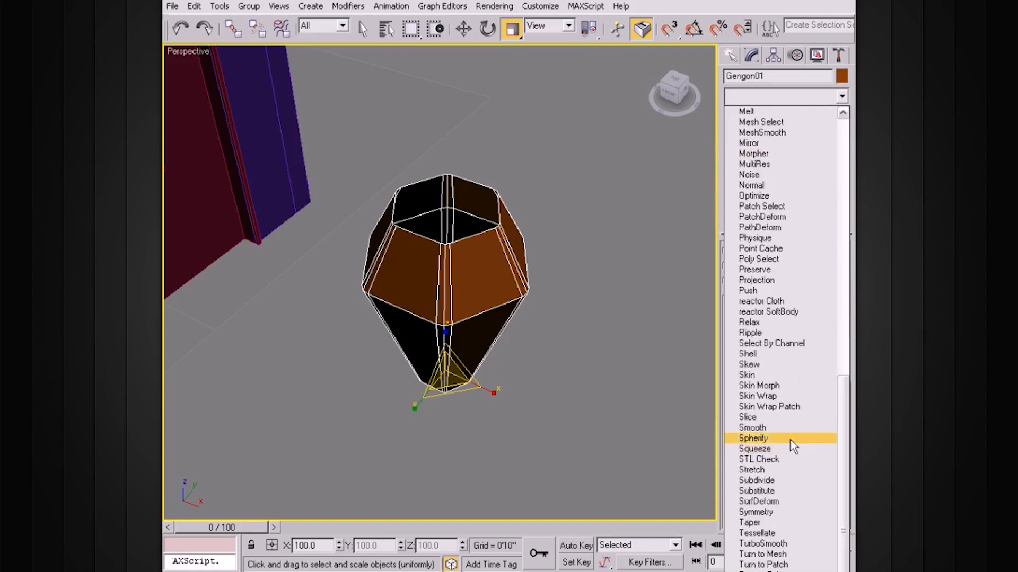
click(775, 354)
alt+middle_drag(575, 206, 610, 239)
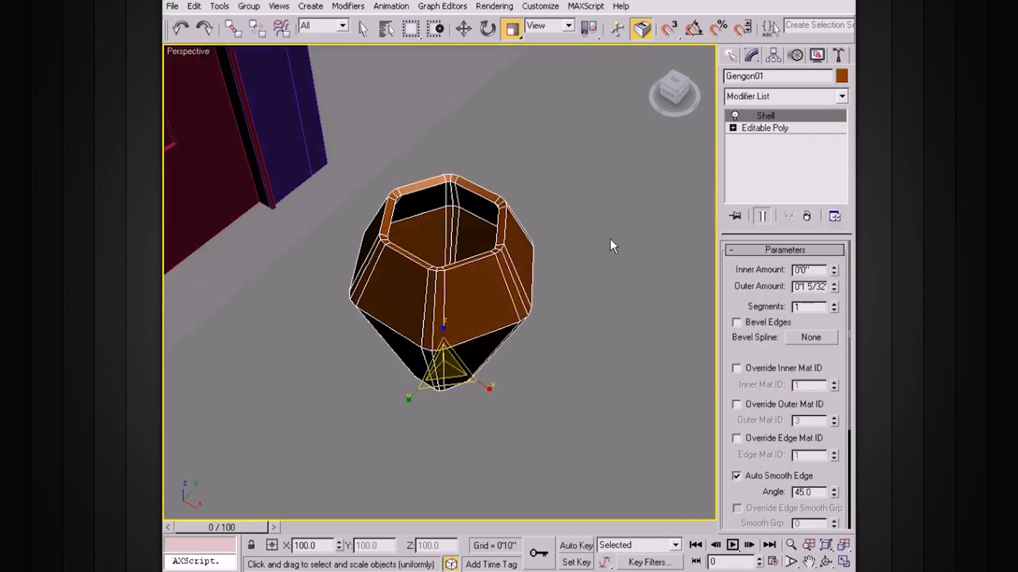
scroll(636, 254, up, 3)
alt+middle_drag(513, 267, 571, 247)
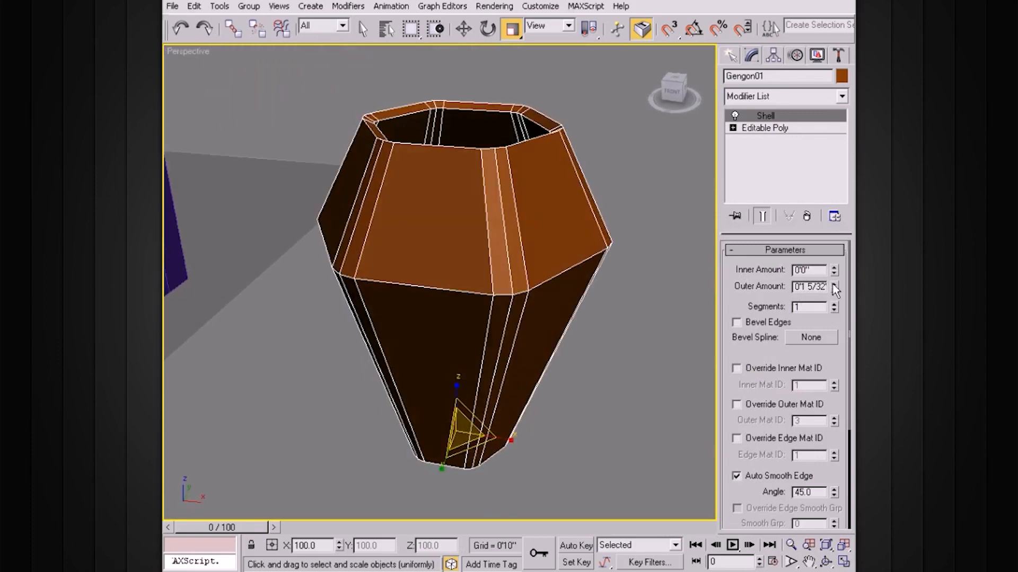
mouse_move(833, 287)
mouse_down()
mouse_move(834, 311)
mouse_move(833, 282)
mouse_up()
mouse_move(553, 217)
alt+middle_down()
mouse_move(550, 257)
mouse_move(572, 211)
alt+middle_up()
scroll(590, 241, up, 4)
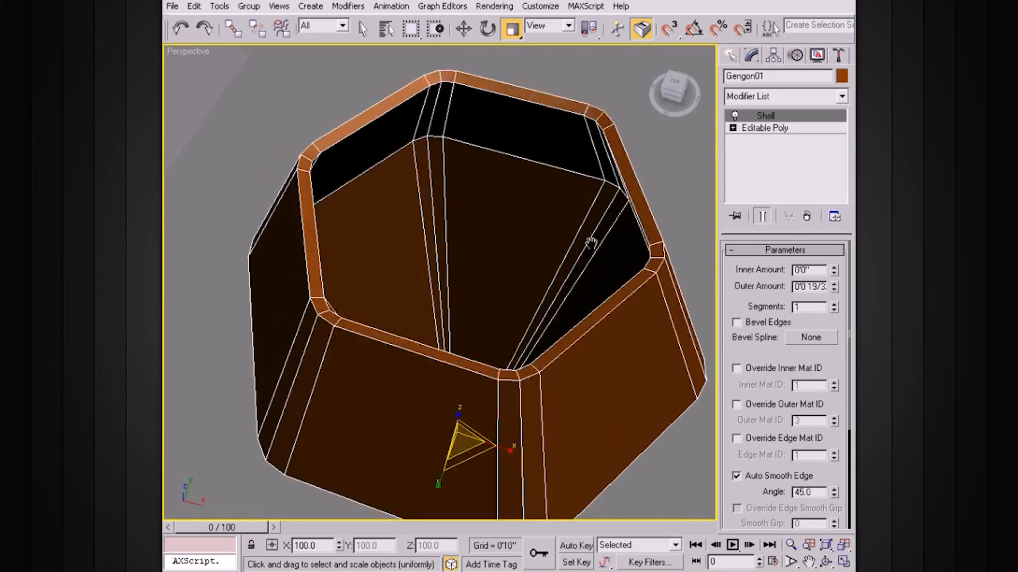
Step: Convert the shelled pot to an editable poly after checking its wall thickness from several angles
scroll(656, 255, down, 3)
alt+middle_drag(656, 255, 615, 244)
alt+middle_drag(669, 168, 568, 318)
alt+middle_drag(515, 296, 638, 279)
alt+middle_drag(517, 322, 550, 297)
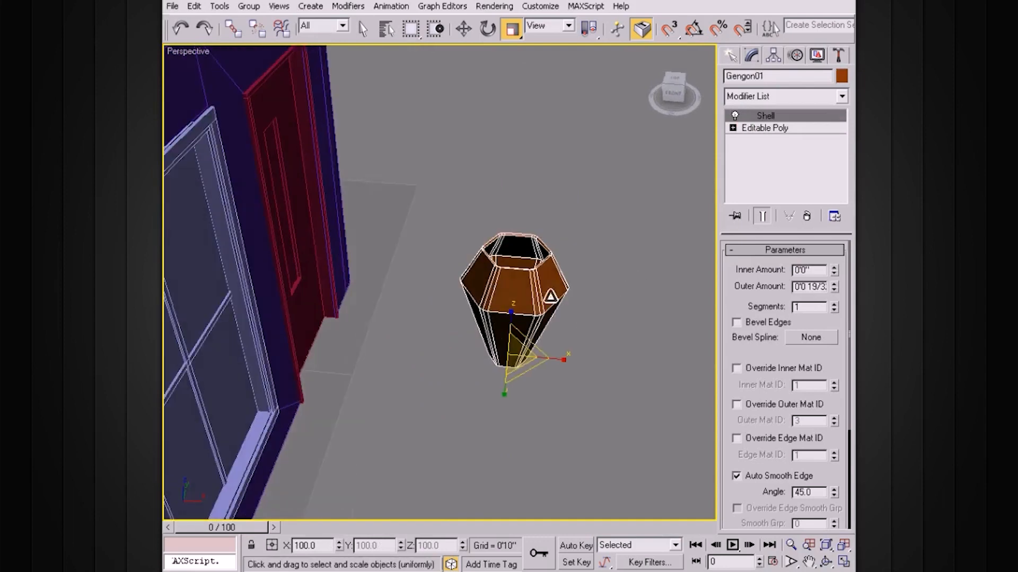
right_click(522, 294)
mouse_move(584, 428)
click(665, 441)
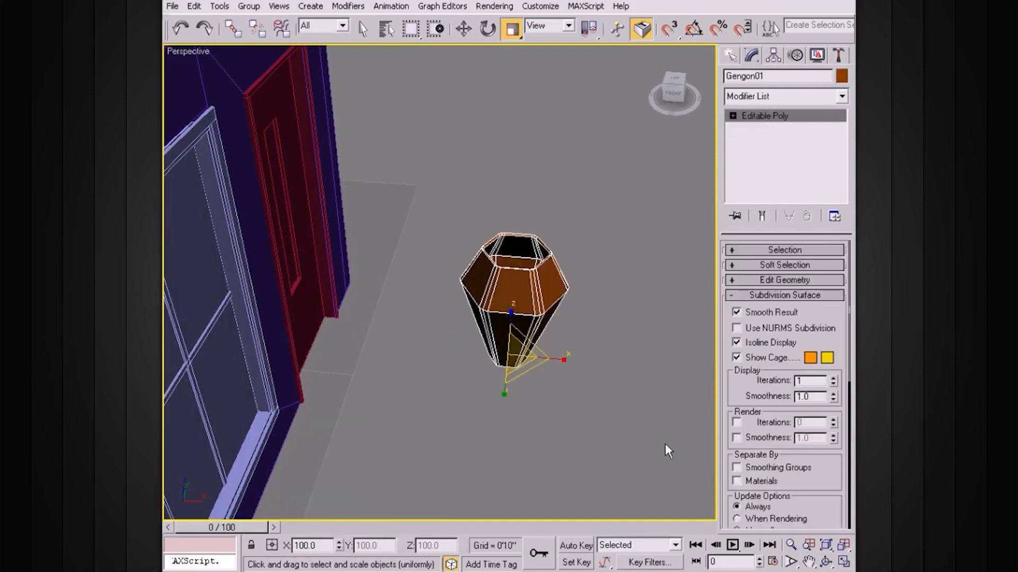
alt+middle_drag(491, 277, 513, 294)
Step: Move the pot from outside into the room, onto the open floor beside the end of the green counter
scroll(513, 293, down, 4)
key(w)
drag(508, 307, 249, 285)
alt+middle_drag(249, 285, 232, 274)
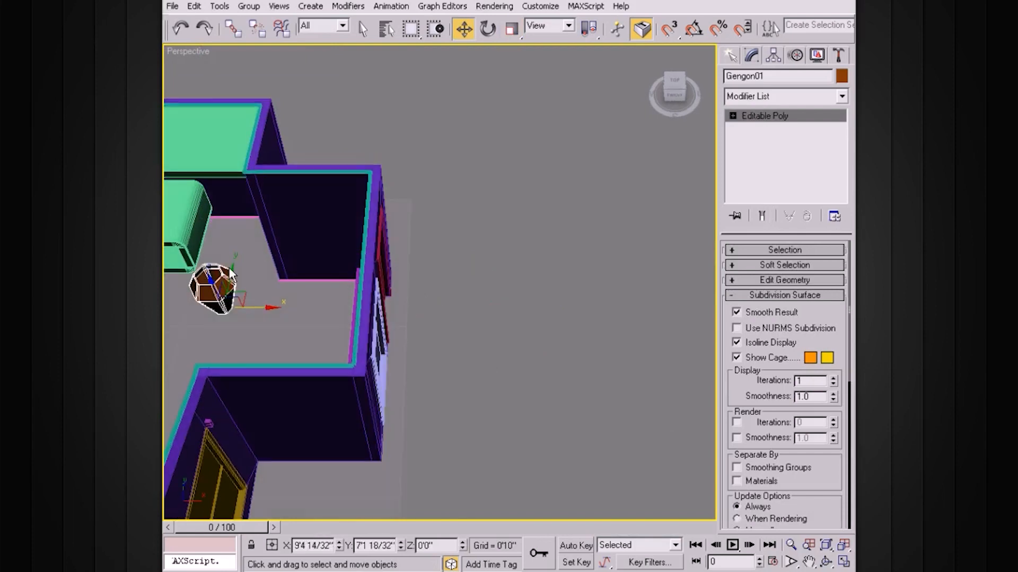
drag(229, 273, 242, 216)
middle_drag(257, 231, 443, 240)
mouse_move(442, 239)
alt+middle_down()
mouse_move(455, 285)
mouse_move(452, 255)
alt+middle_up()
click(452, 255)
key(ctrl+z)
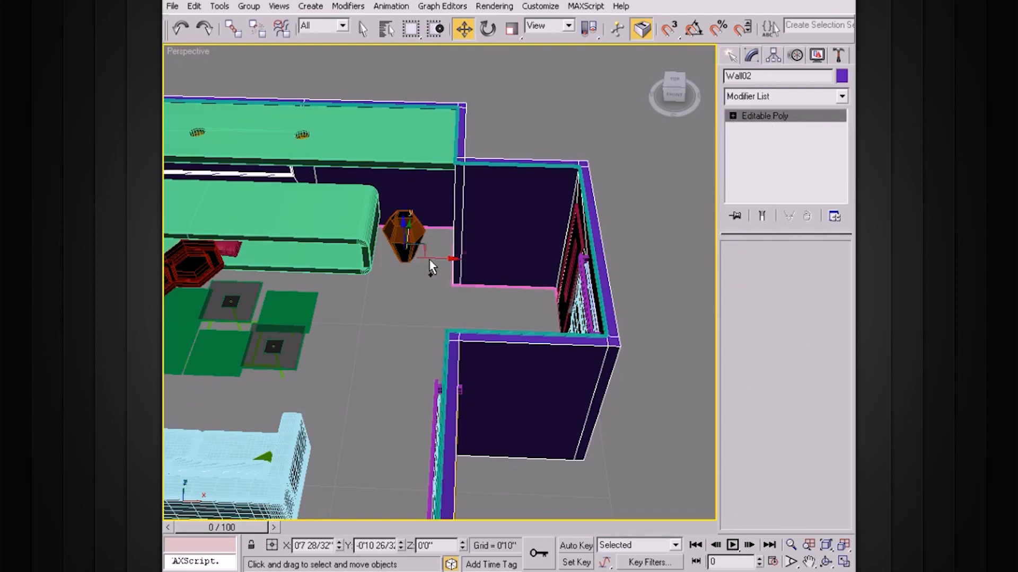
Step: Shift the pot along X and Y into the room's back corner, to about X 10'0" and Y 10'10 19/32"
drag(453, 258, 463, 256)
alt+middle_drag(463, 256, 409, 244)
drag(410, 244, 409, 190)
key(z)
alt+middle_drag(457, 267, 441, 243)
Step: Scale the pot down uniformly and raise it along Z to about 4'6 25/32"
key(r)
drag(448, 381, 418, 420)
key(w)
drag(441, 344, 441, 260)
alt+middle_drag(442, 259, 472, 273)
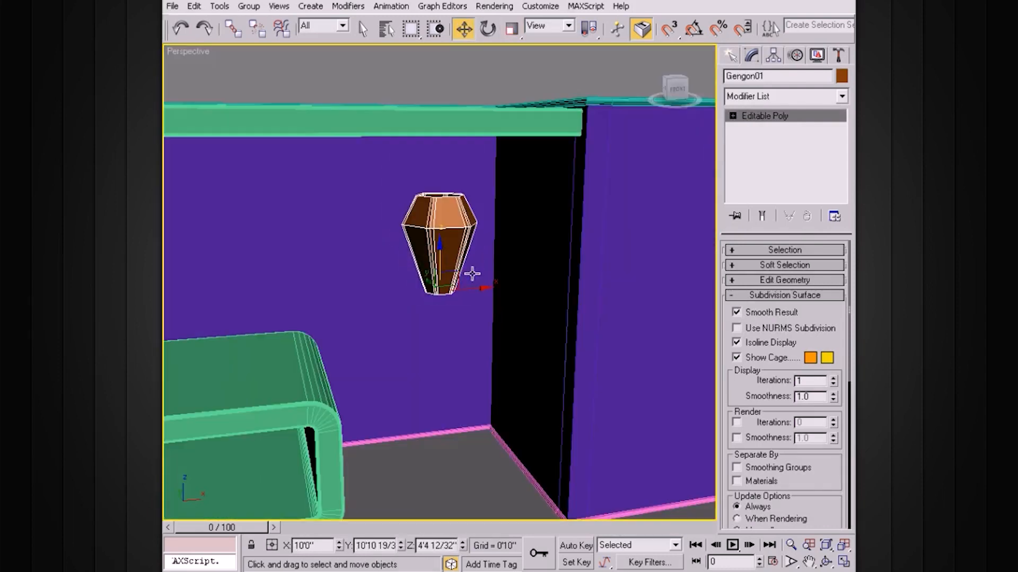
click(440, 243)
click(439, 247)
drag(439, 245, 439, 233)
alt+middle_drag(439, 233, 470, 257)
Step: In the Top view, center the pot in the recess between counter and wall, at about X 9'10 10/32" and Y 11'3 24/32"
key(alt+w)
right_click(341, 130)
key(alt+w)
middle_drag(467, 352, 466, 228)
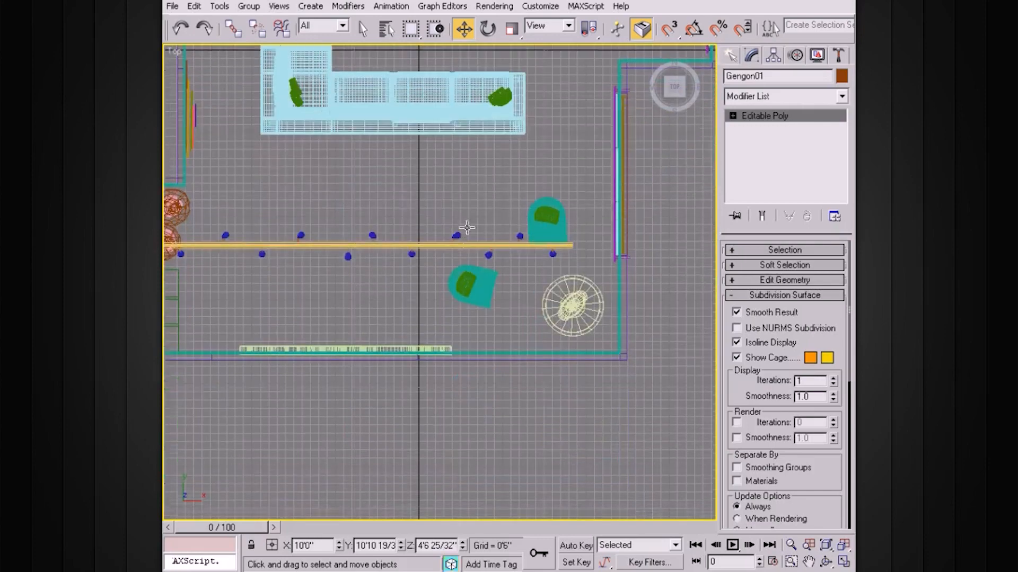
middle_drag(398, 201, 379, 289)
scroll(443, 250, up, 5)
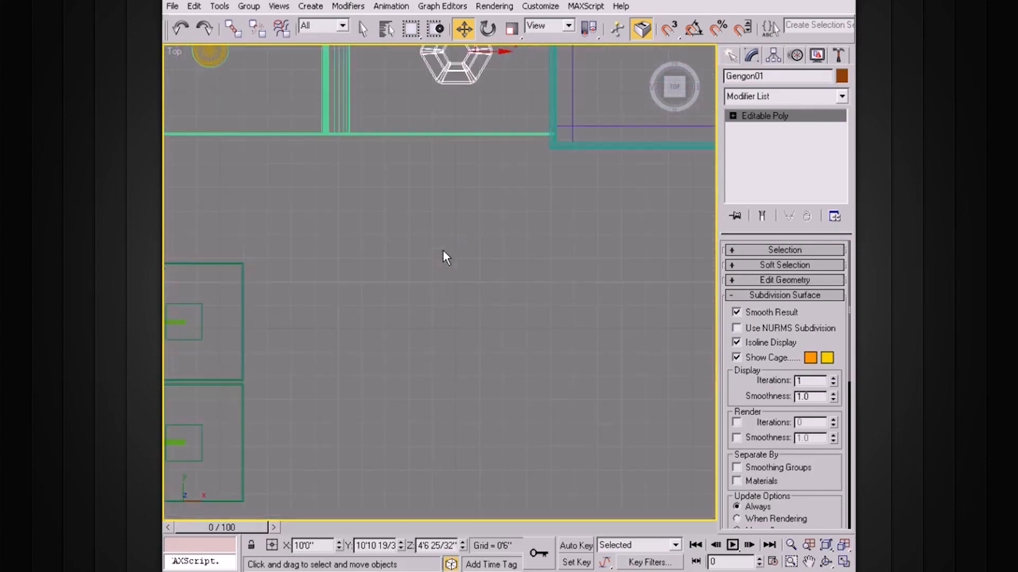
middle_drag(443, 250, 444, 348)
drag(425, 192, 425, 173)
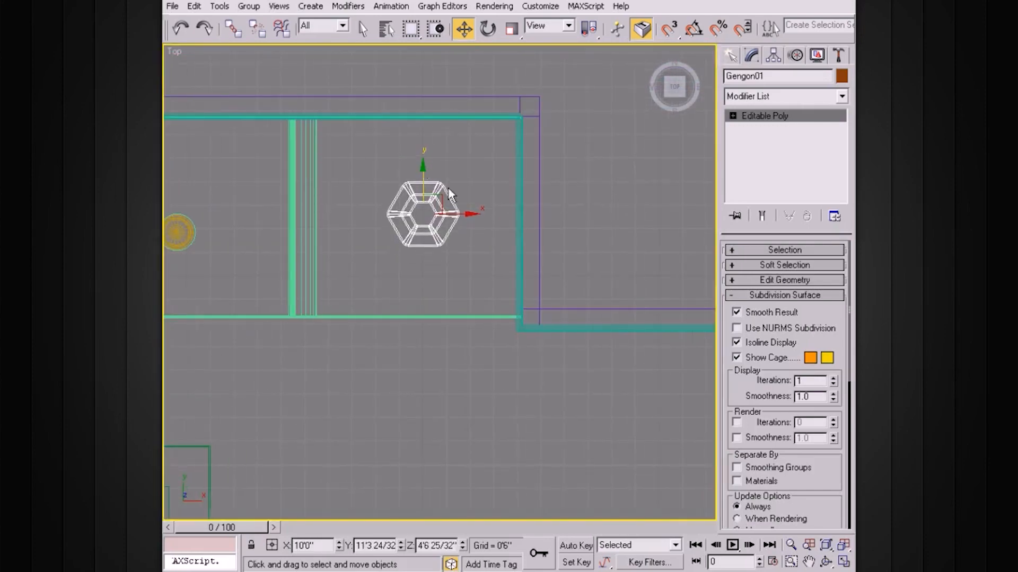
click(471, 216)
drag(451, 216, 444, 219)
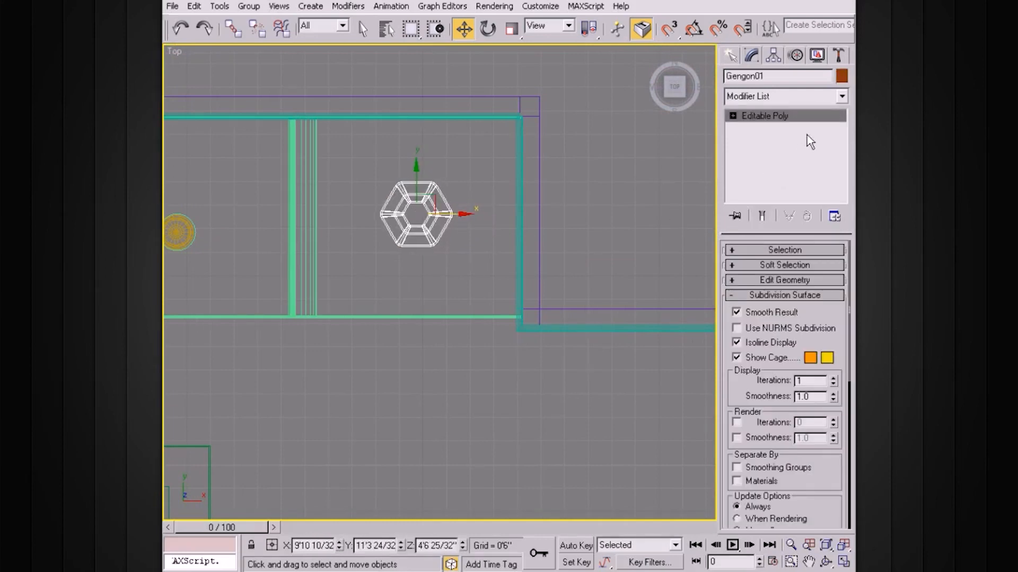
Step: Create a standard cylinder centered on the pot, about 1'1 13/32" in radius and 0'3 26/32" high, on the floor beneath it
click(730, 56)
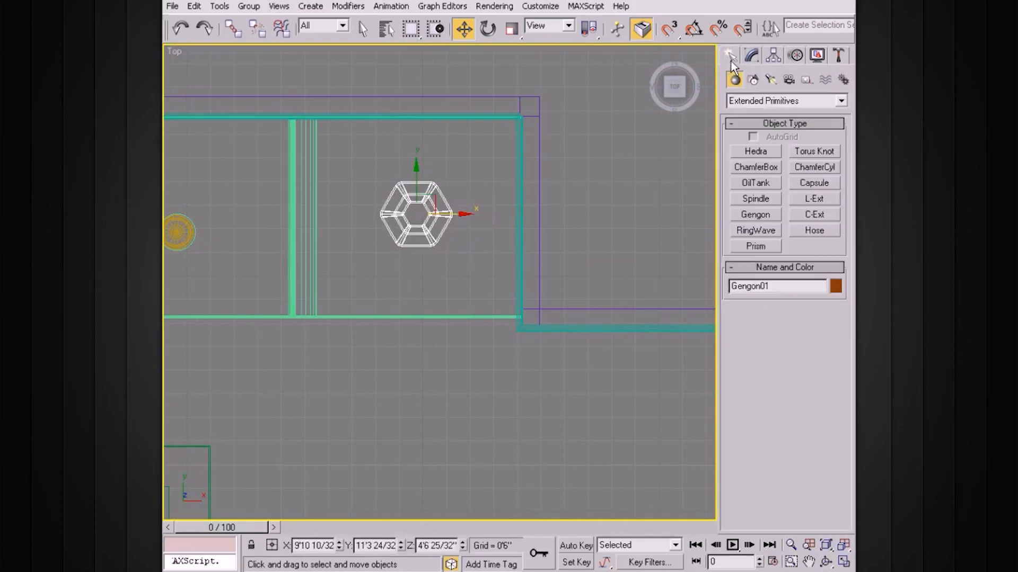
click(757, 102)
click(758, 112)
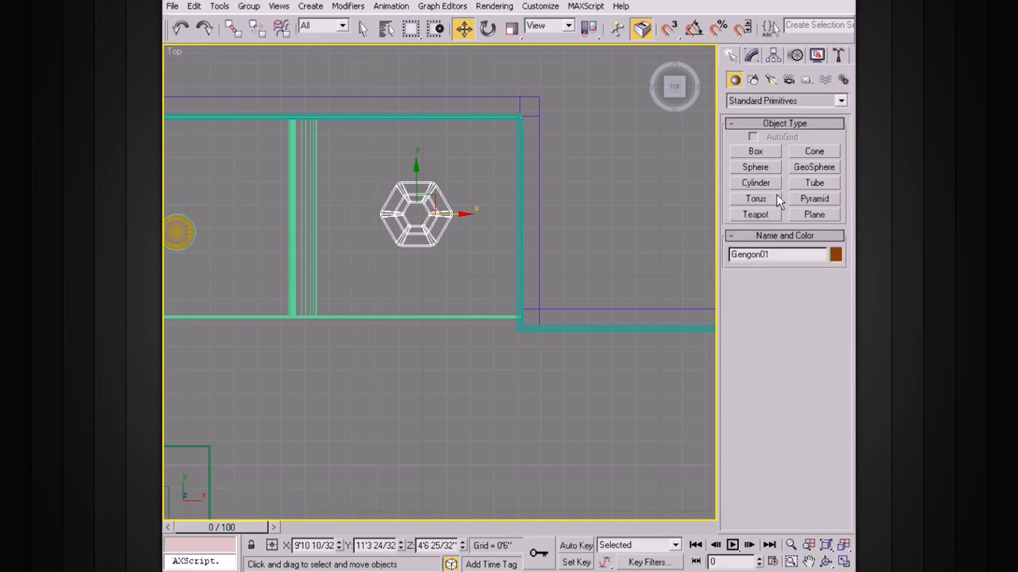
click(760, 184)
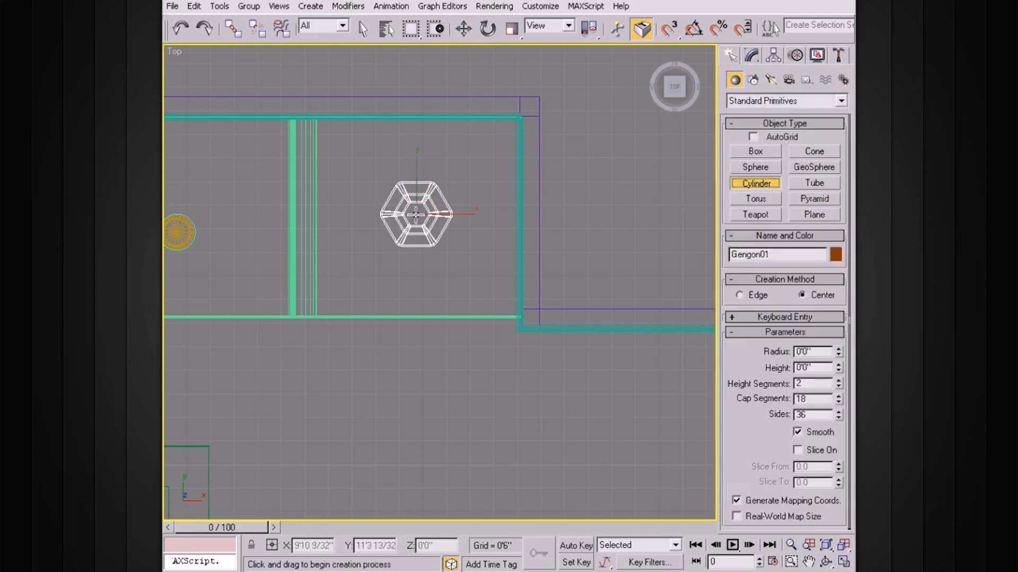
drag(417, 213, 377, 170)
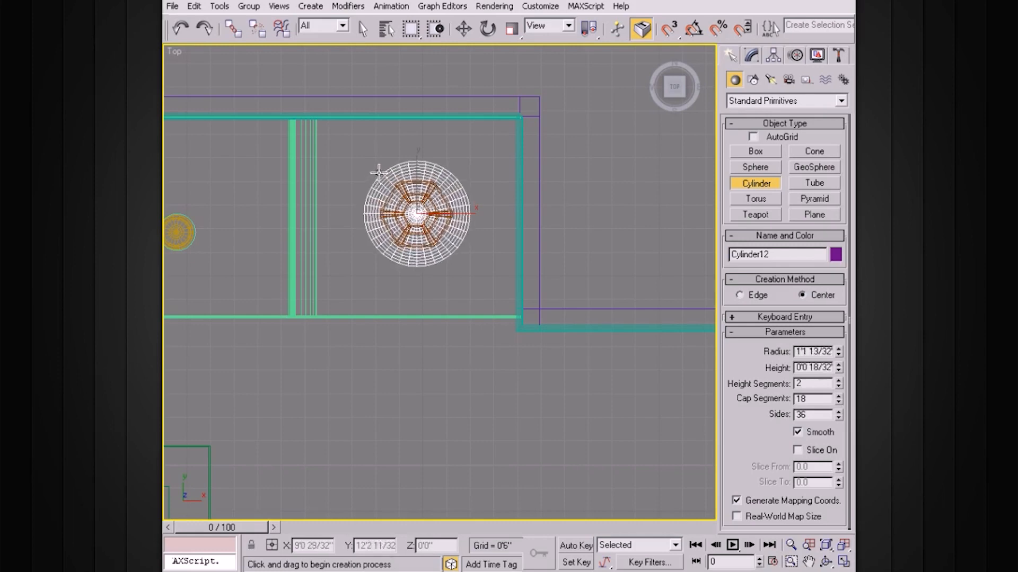
key(alt+w)
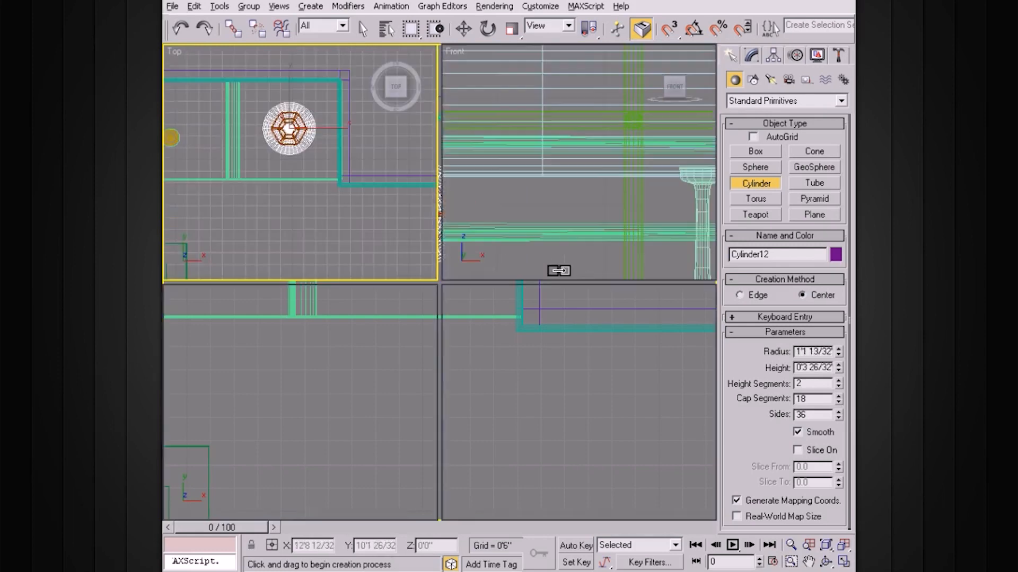
right_click(557, 300)
key(alt+w)
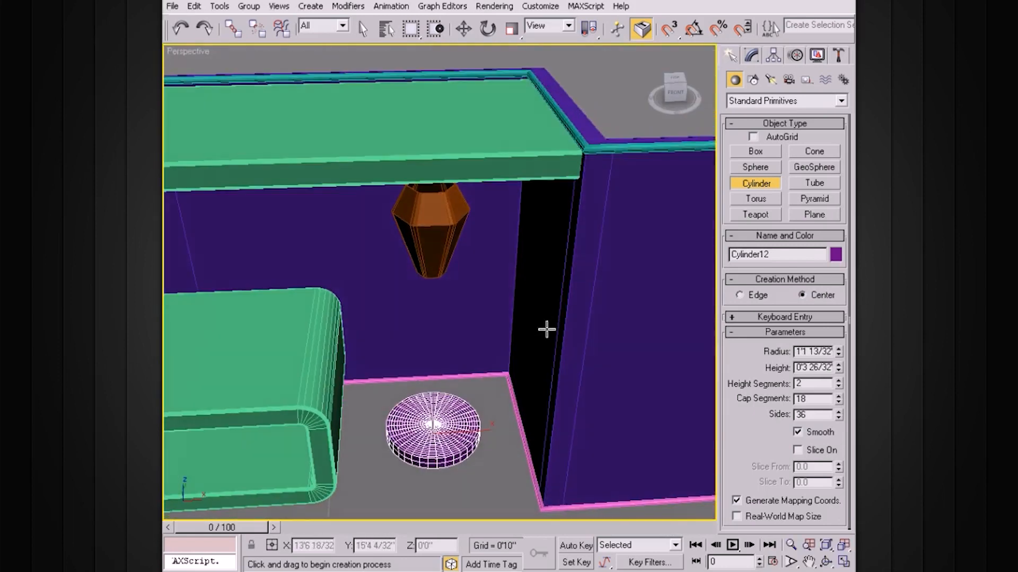
key(z)
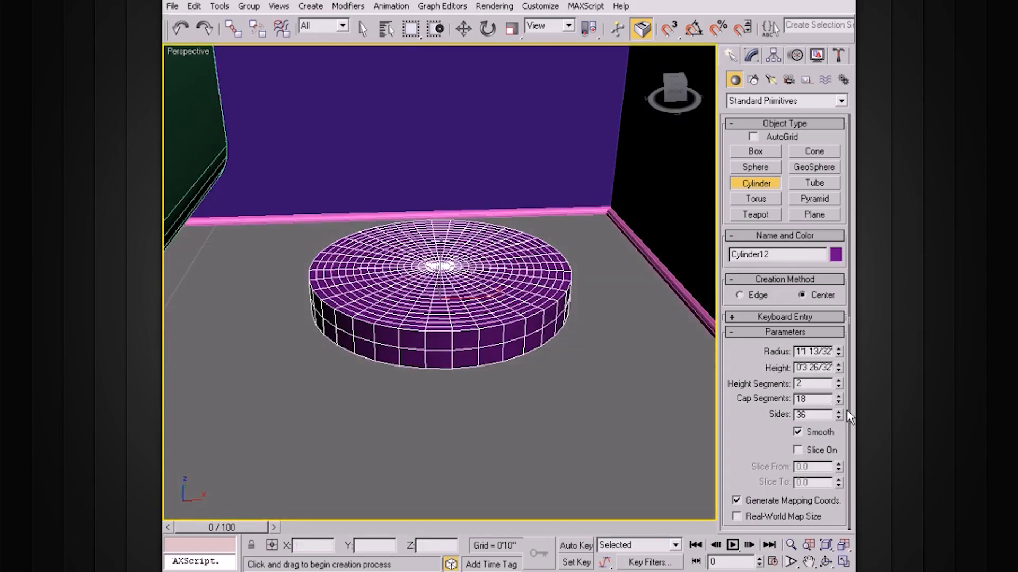
Step: Set the new cylinder's number of sides to 18
click(752, 56)
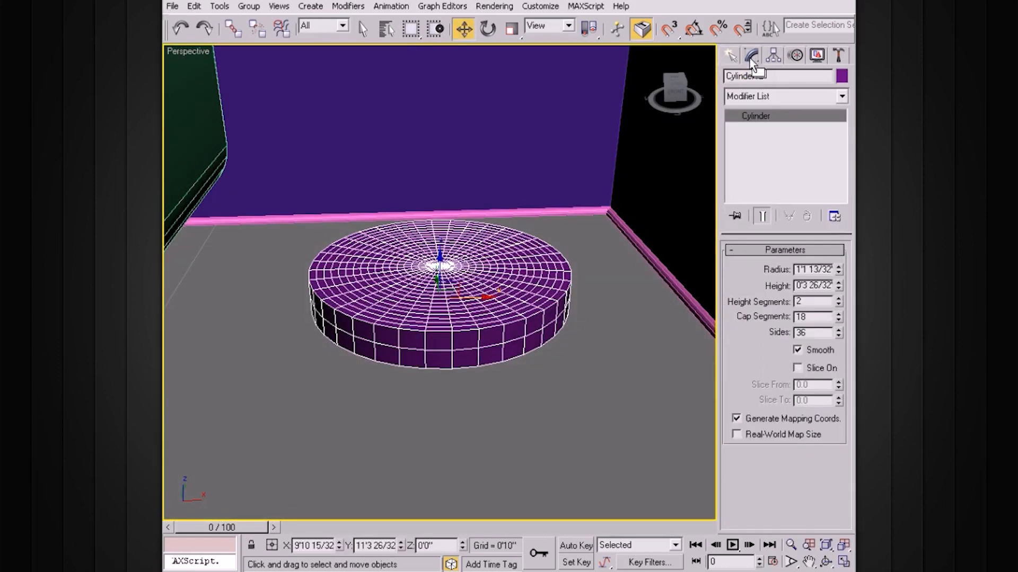
drag(837, 334, 838, 334)
click(838, 330)
click(838, 330)
mouse_move(609, 291)
alt+middle_down()
mouse_move(600, 300)
mouse_move(613, 278)
alt+middle_up()
scroll(609, 286, up, 3)
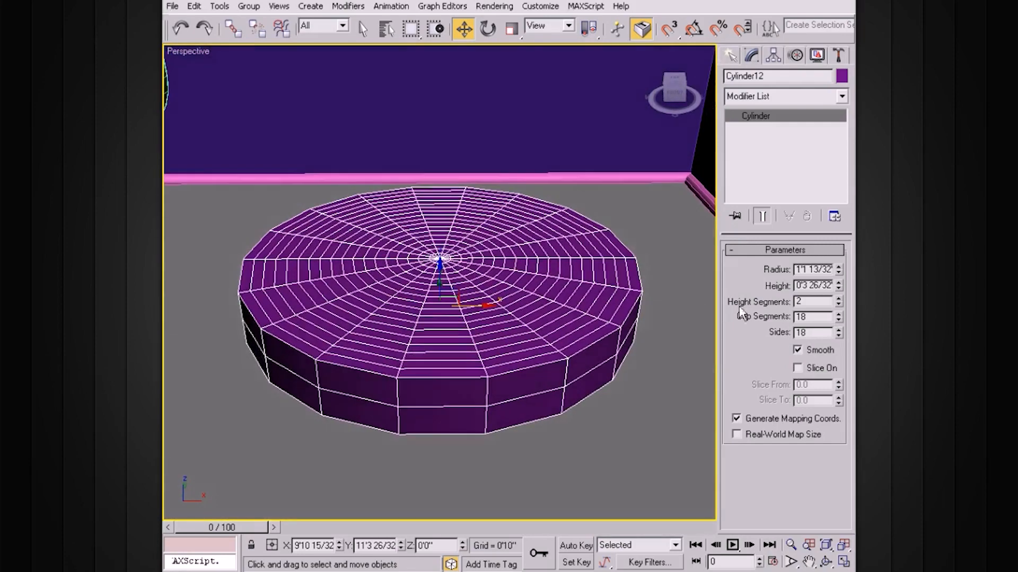
Step: Set the cylinder's cap segments to 1 and reduce its height to about 0'1 17/32"
drag(837, 319, 837, 319)
drag(827, 320, 781, 319)
text(1)
key(Return)
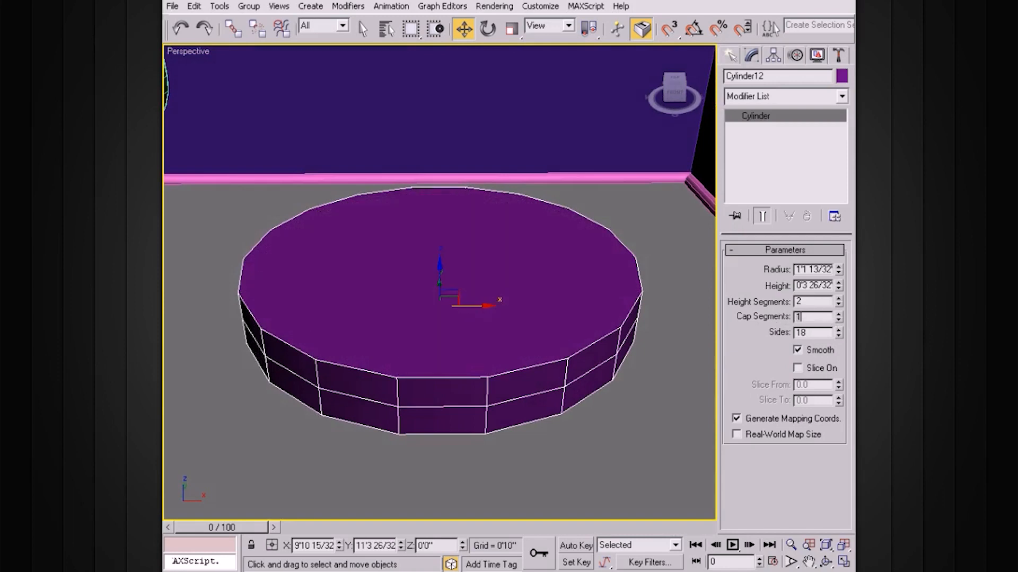
alt+middle_drag(598, 358, 582, 321)
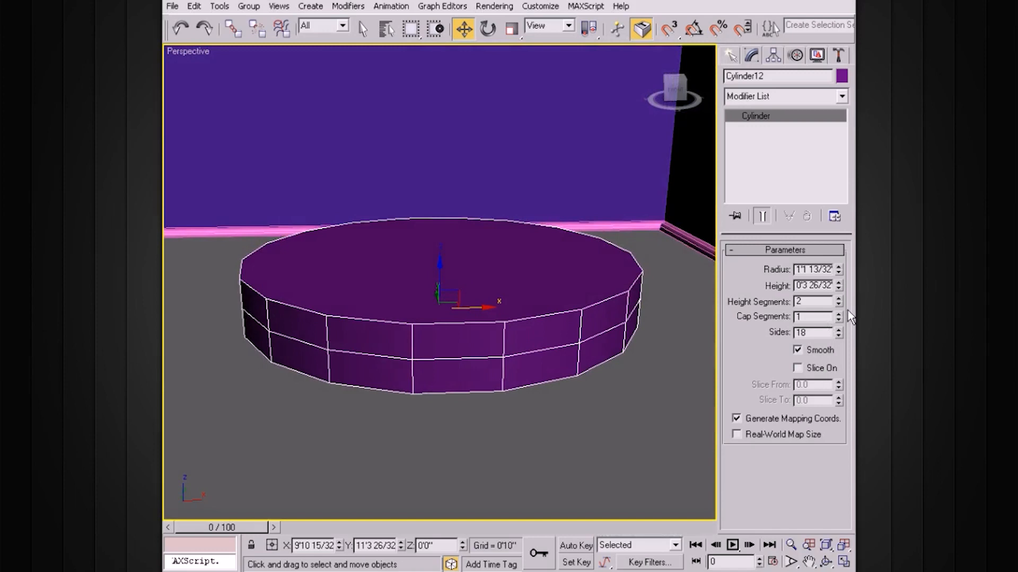
drag(837, 285, 835, 330)
alt+middle_drag(717, 328, 612, 324)
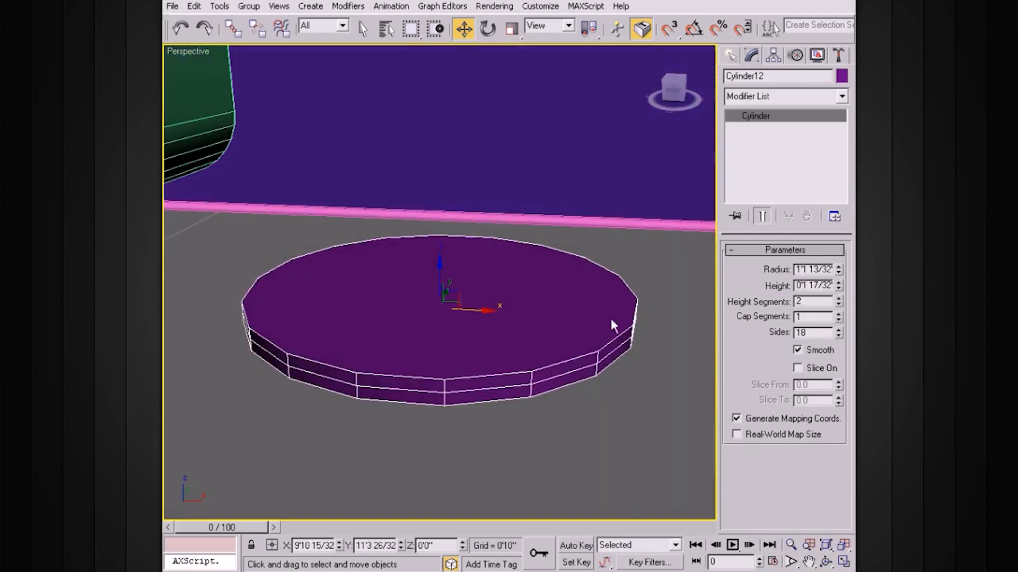
Step: Convert the cylinder to an Editable Poly, scale its top polygon inward and lower it to about Z 0'1 8/32"
right_click(751, 115)
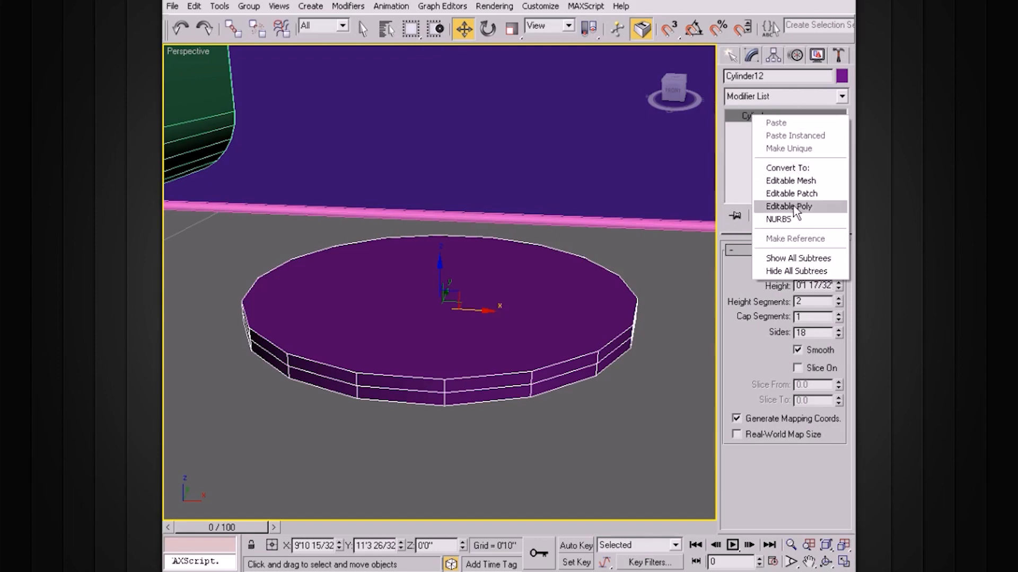
click(795, 207)
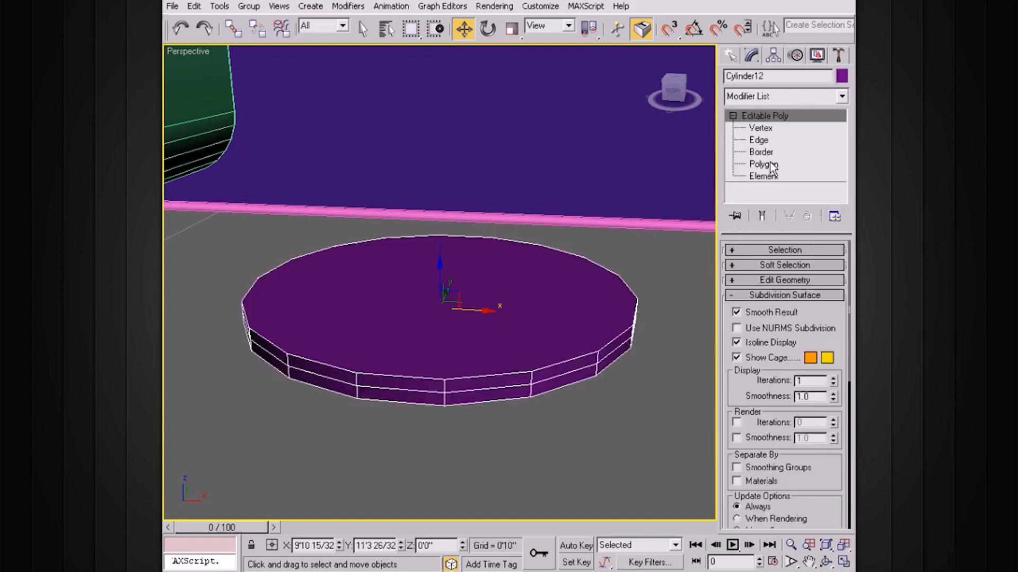
click(773, 168)
click(516, 311)
key(r)
drag(441, 288, 427, 295)
key(w)
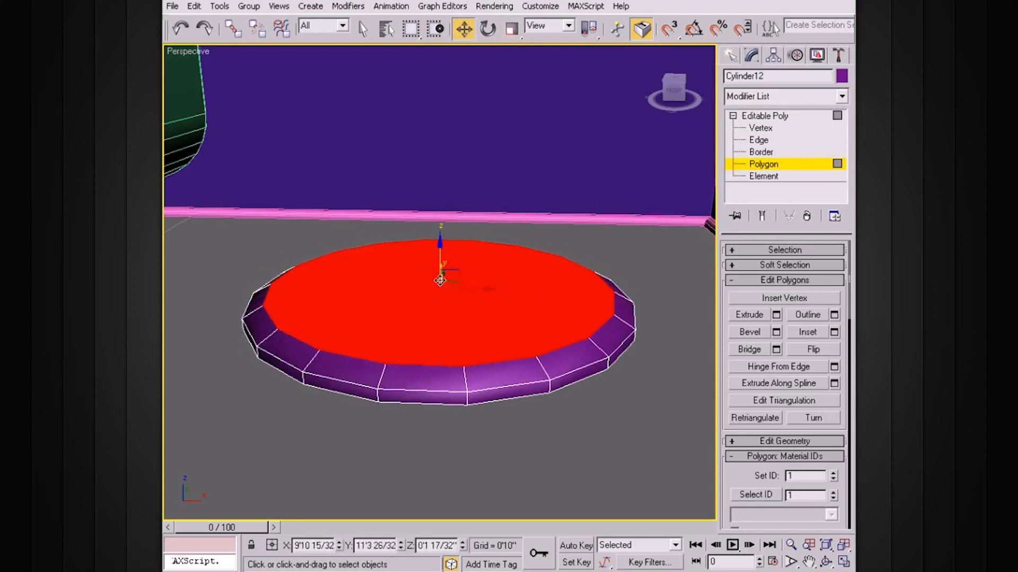
drag(439, 249, 440, 254)
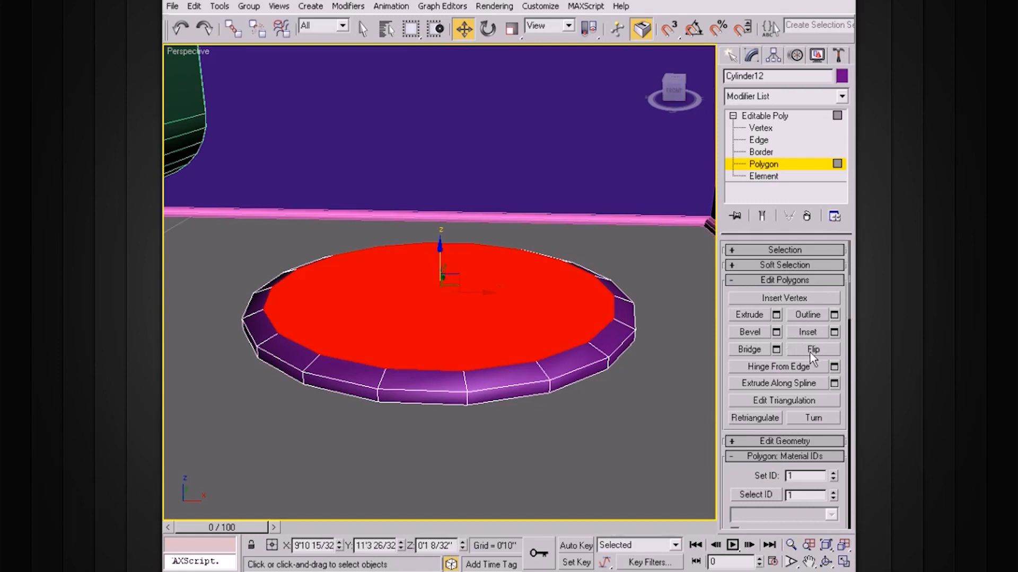
Step: Inset the disc's top polygon twice as a group, first by a slight amount and then by about 0'3 20/32"
click(834, 333)
drag(532, 367, 526, 413)
click(406, 407)
mouse_move(535, 365)
mouse_down()
mouse_move(514, 354)
mouse_move(528, 352)
mouse_up()
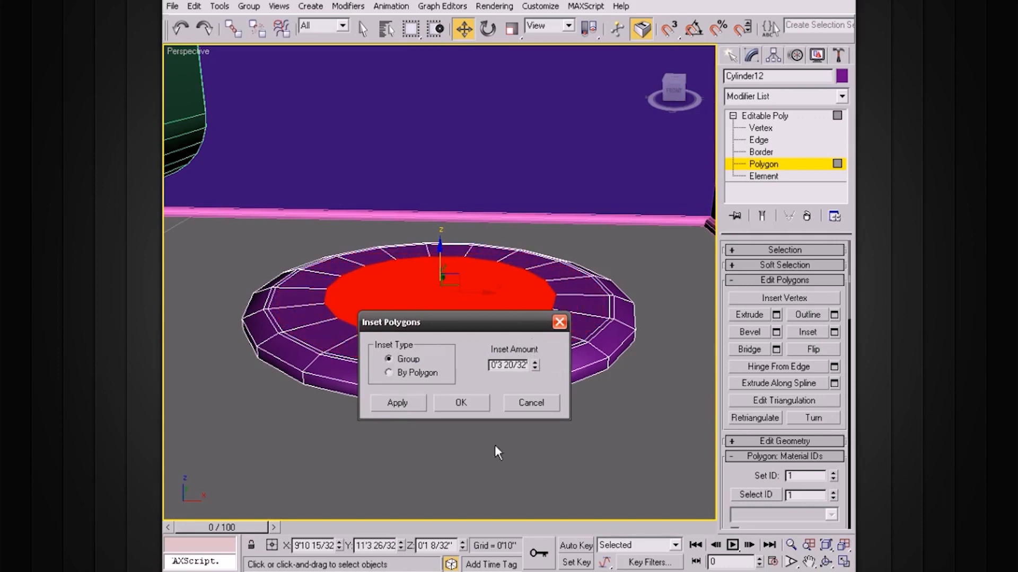
click(474, 403)
Step: Bevel the inset polygon upward with a height of about 0'0 22/32" and an outline amount of -0'1"
click(776, 332)
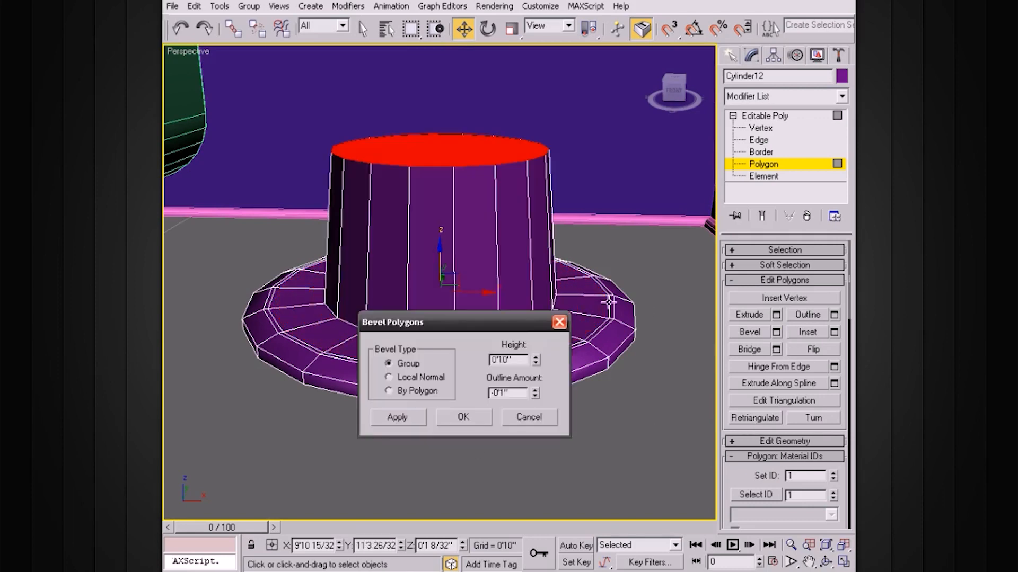
drag(536, 362, 530, 429)
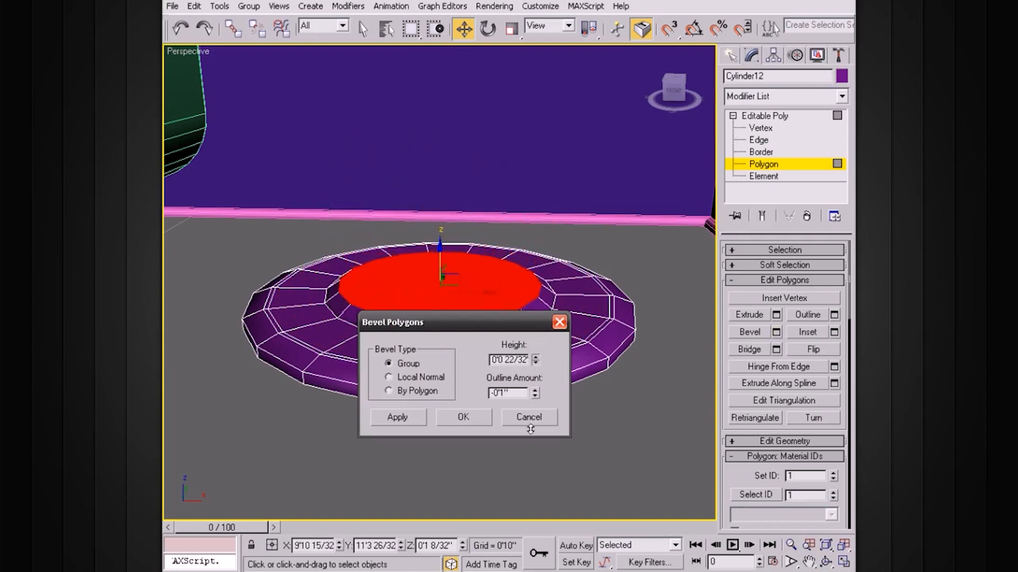
click(473, 418)
Step: Inset the raised polygon by about 0'0 8/32" to add a thin ring just inside its edge
click(834, 332)
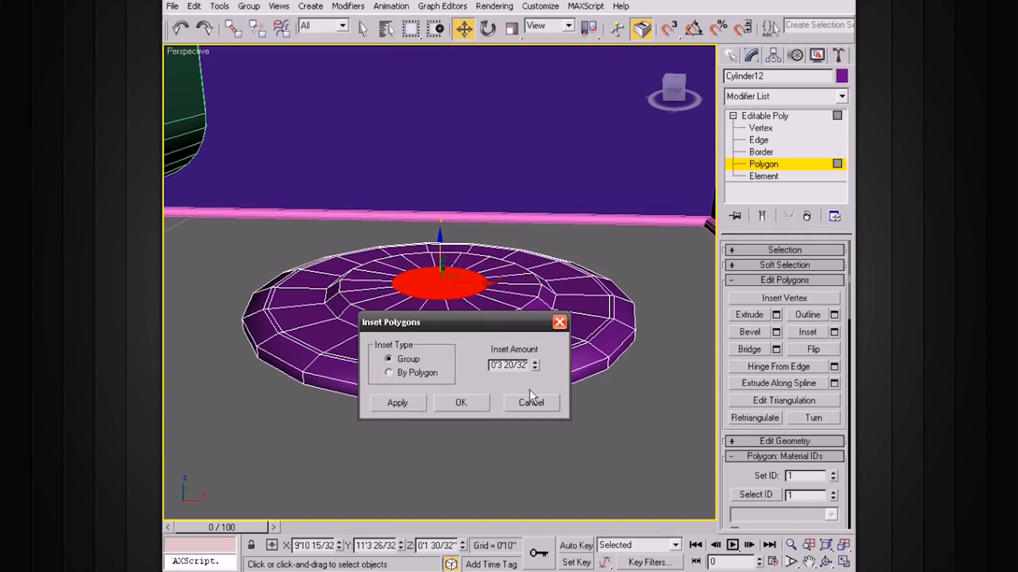
drag(536, 367, 534, 435)
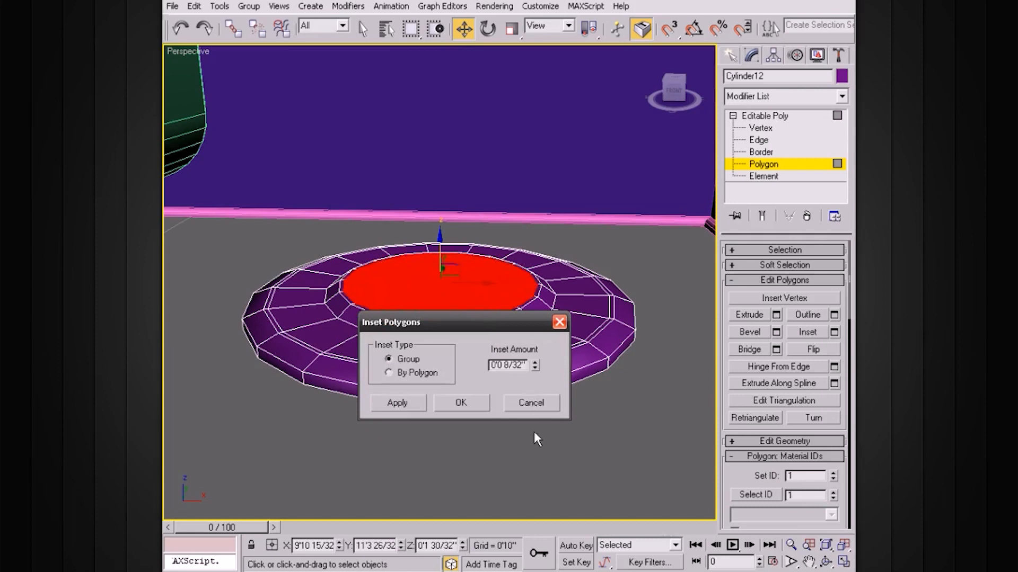
drag(523, 324, 581, 408)
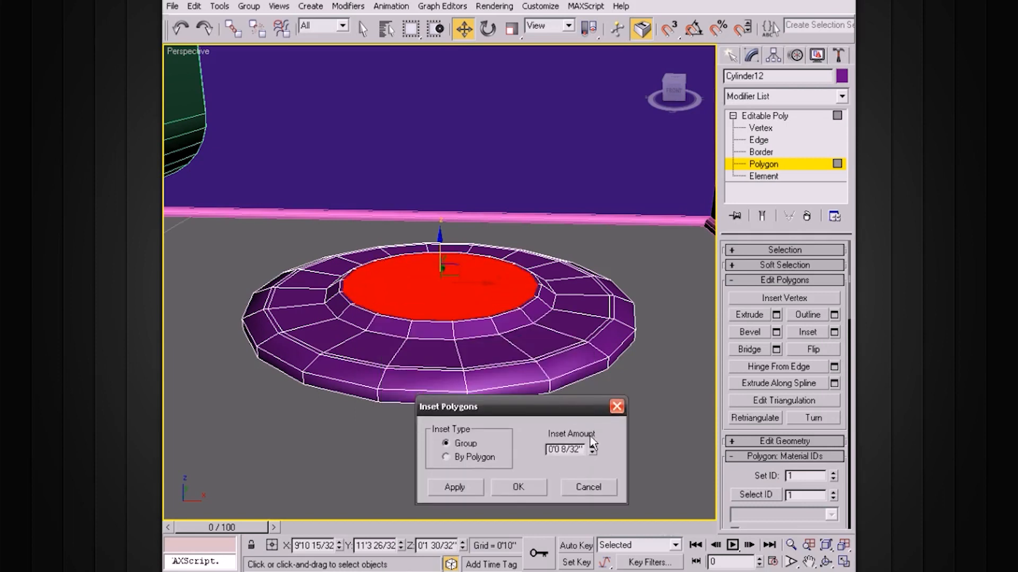
click(447, 495)
Step: Inset the polygon again by about 0'5 20/32", leaving a small circle at the disc's center
drag(593, 450, 588, 418)
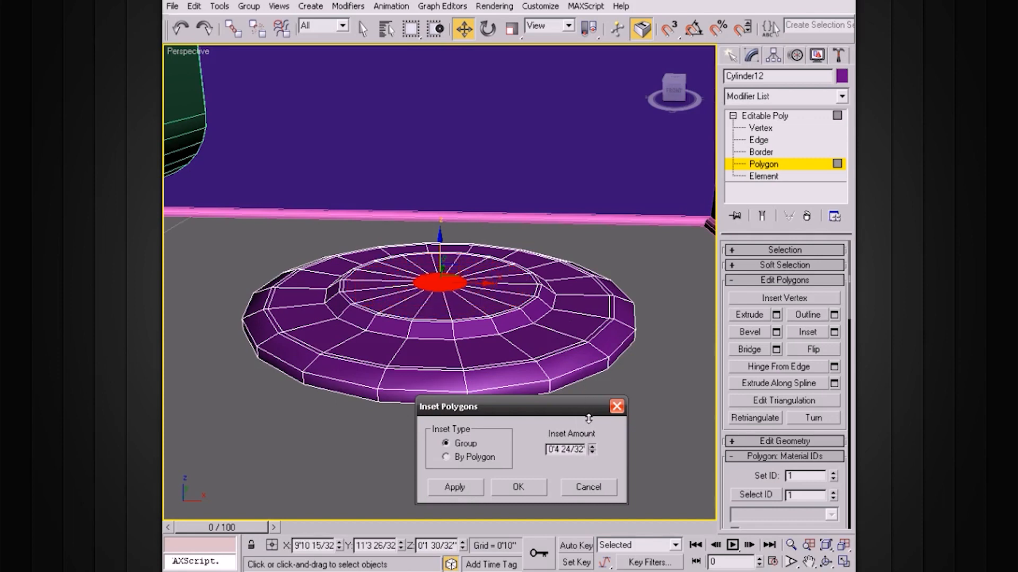
alt+middle_drag(522, 292, 528, 344)
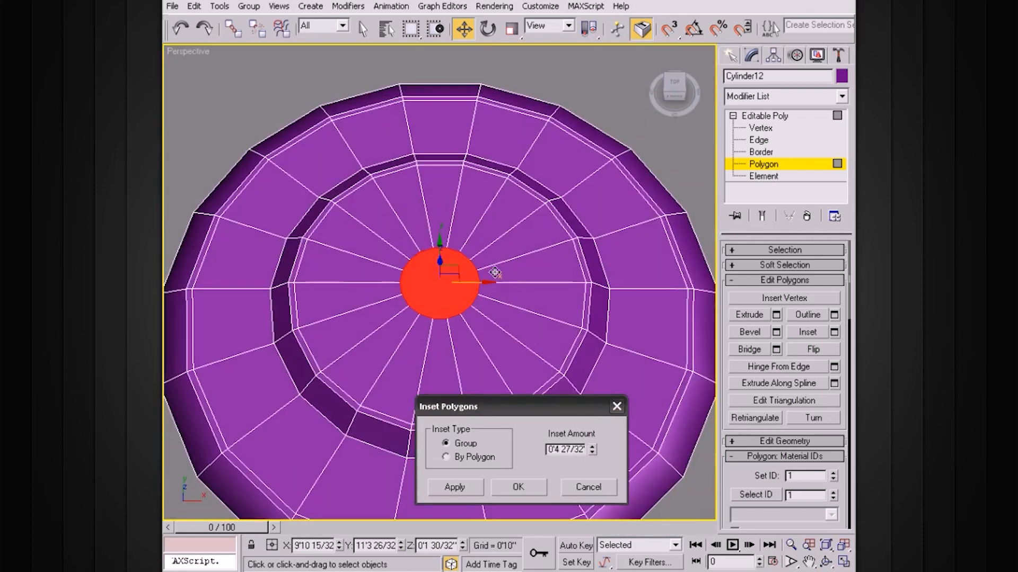
alt+middle_drag(495, 273, 527, 326)
drag(592, 450, 591, 436)
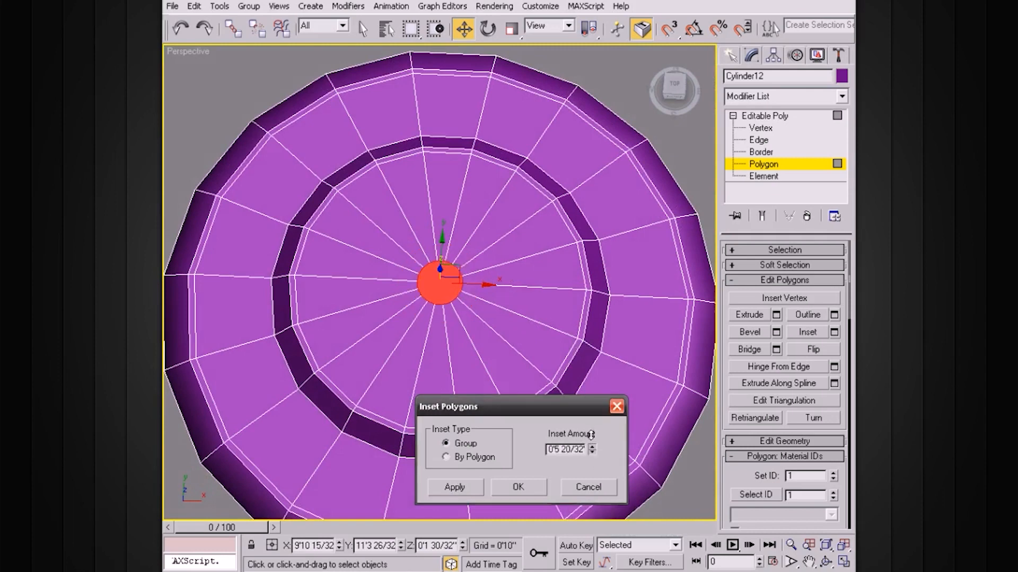
click(517, 488)
Step: Inset the small central polygon once more by a slight amount
click(834, 332)
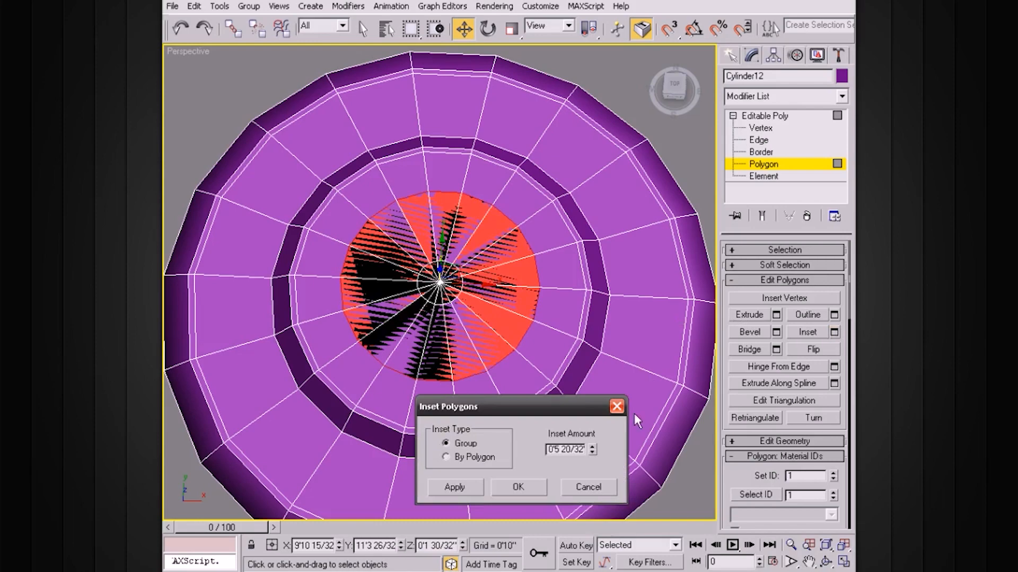
drag(590, 452, 581, 521)
click(518, 487)
Step: Extrude the small central polygon upward by about 0'0 16/32" as the pole's foot
alt+middle_drag(532, 477, 527, 342)
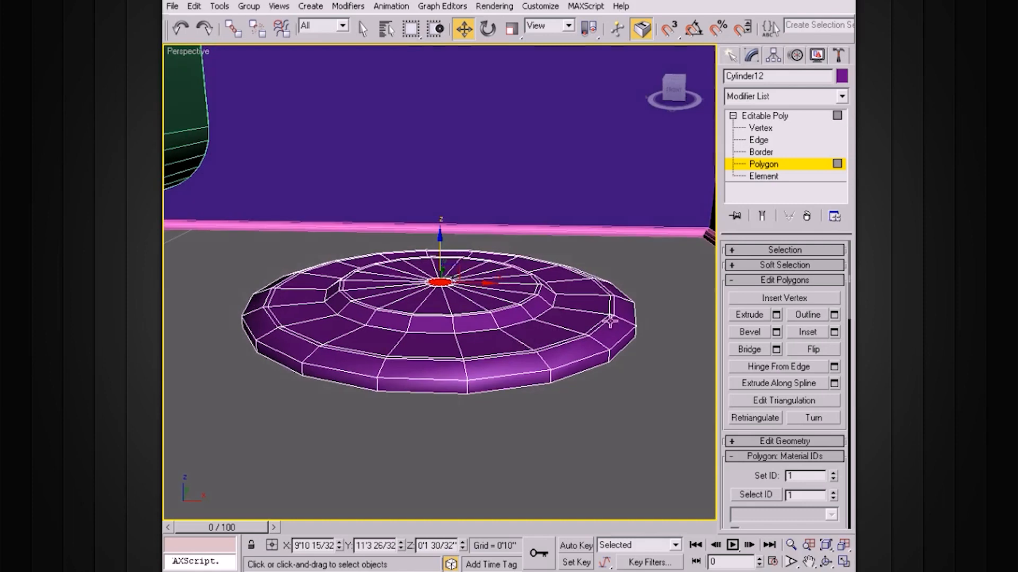
click(777, 316)
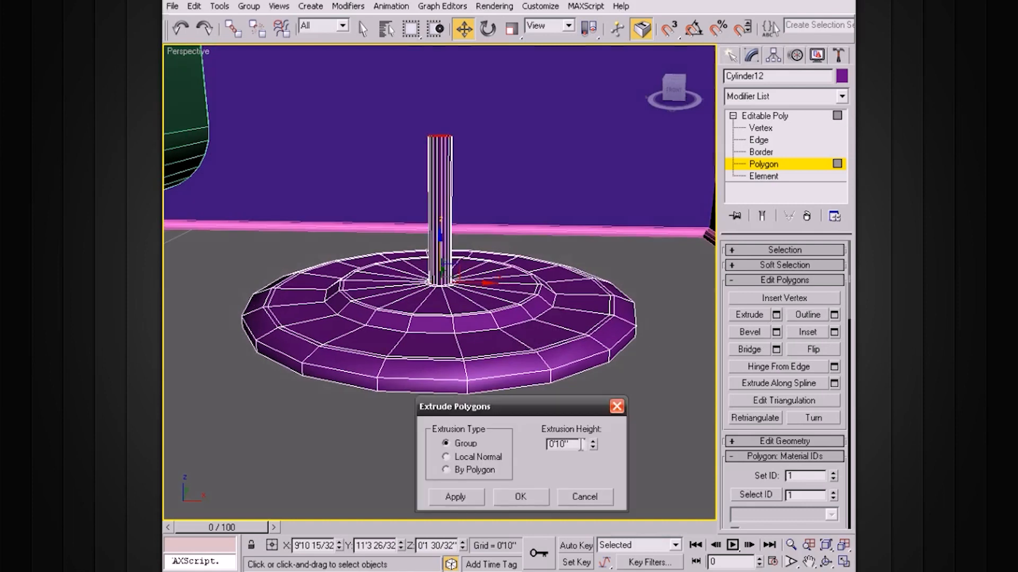
drag(593, 445, 582, 506)
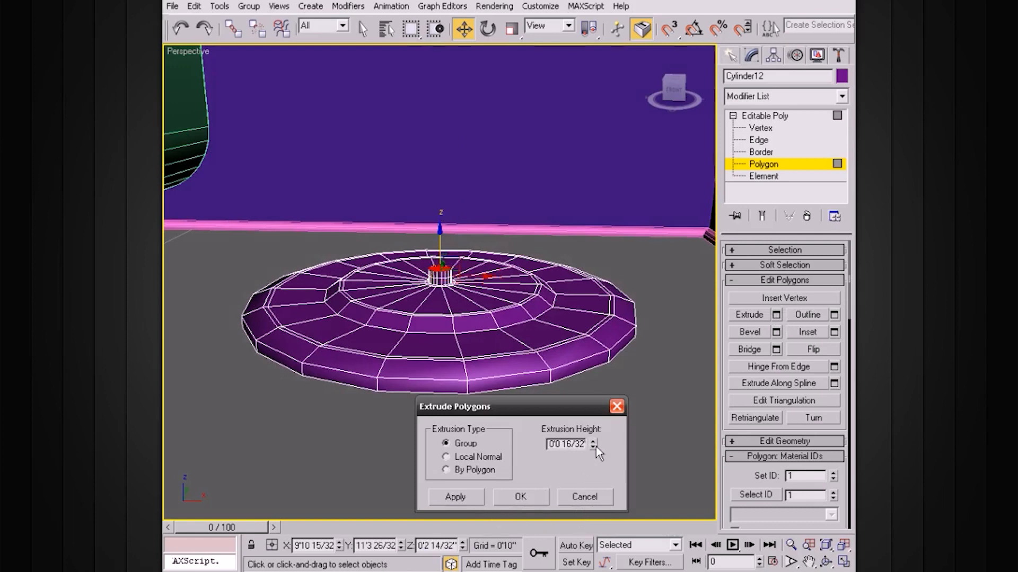
Step: Extrude the central polygon a further 4'10 24/32" or so, up into the pot, and finish the polygon editing
drag(594, 446, 610, 215)
scroll(639, 278, down, 6)
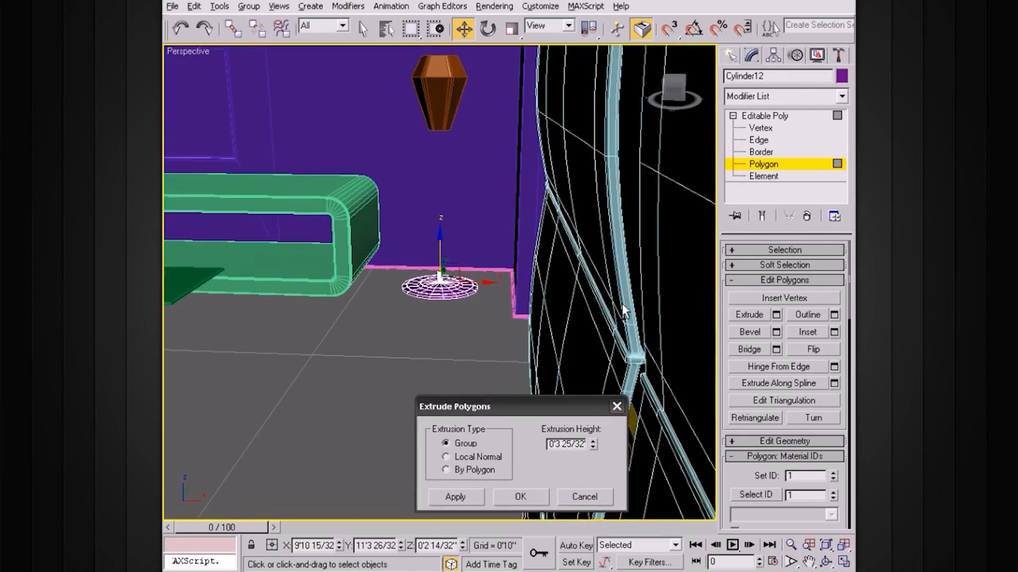
drag(592, 447, 584, 168)
drag(592, 447, 580, 327)
drag(581, 281, 581, 267)
alt+middle_drag(495, 275, 514, 288)
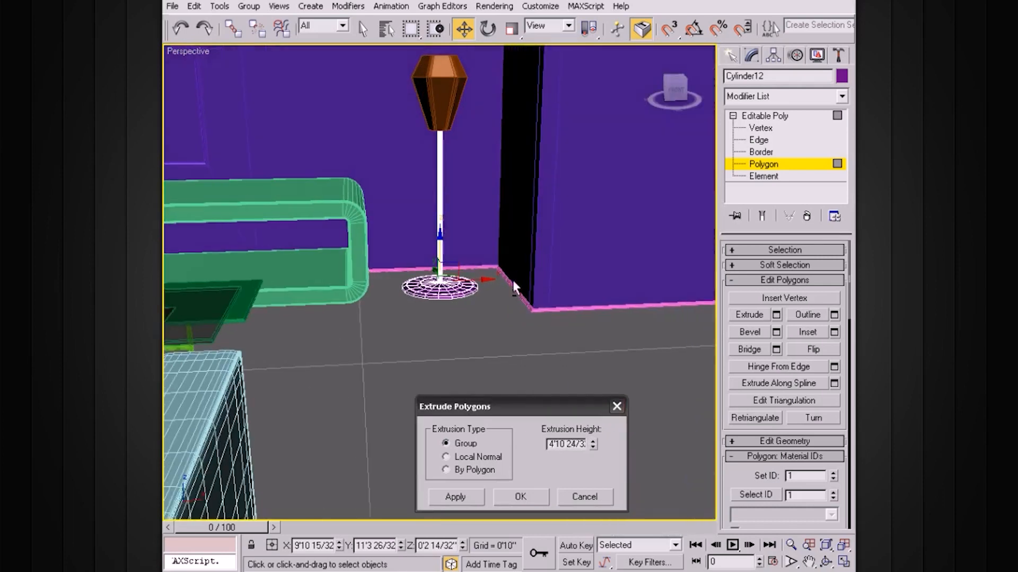
click(535, 496)
click(537, 354)
alt+middle_drag(537, 354, 539, 361)
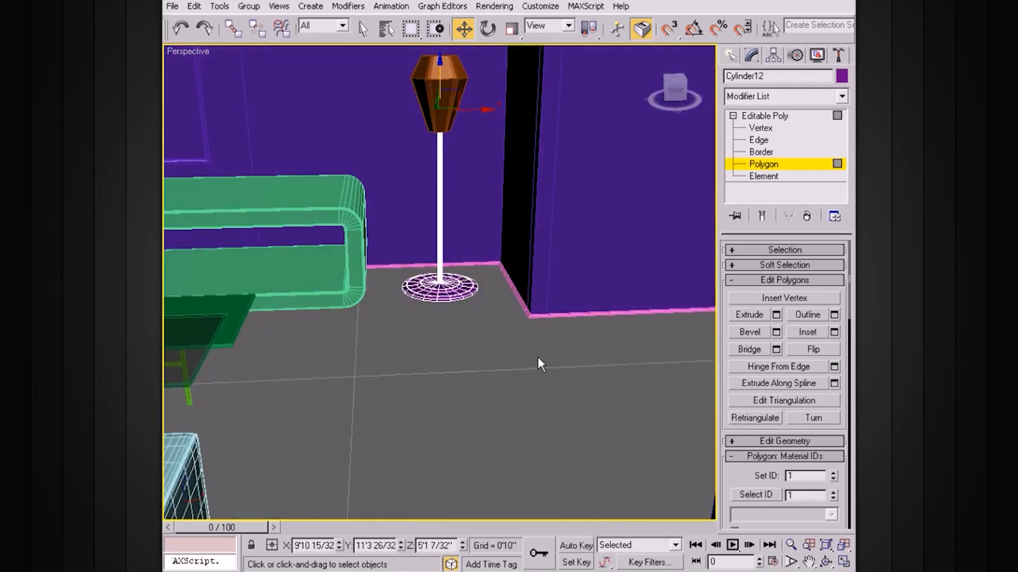
alt+middle_drag(544, 218, 556, 307)
scroll(545, 229, up, 5)
click(766, 117)
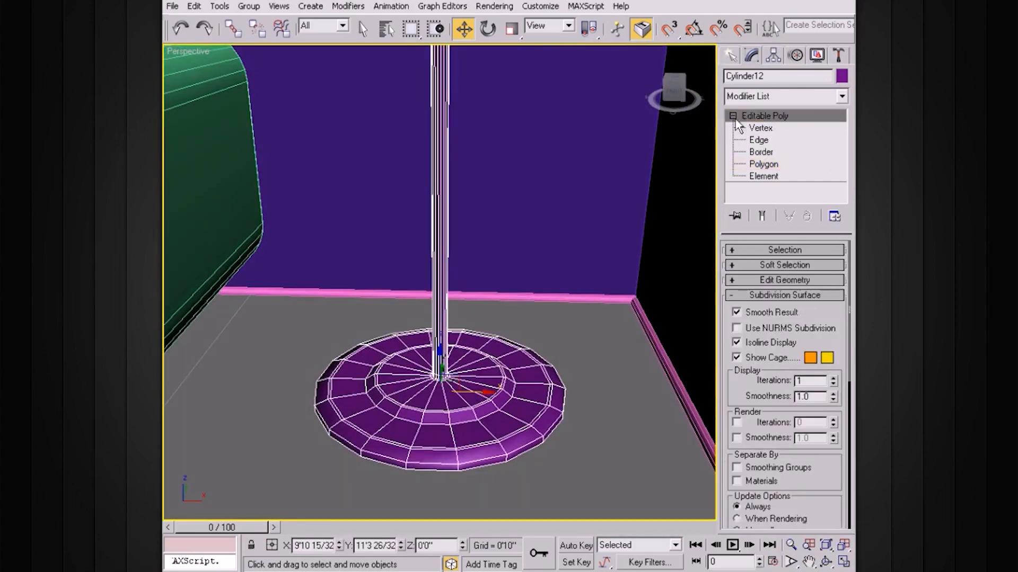
click(733, 116)
Step: Select the full ring of slanted vertical edges around the pot's lower body
scroll(611, 190, down, 3)
alt+middle_drag(604, 209, 547, 308)
click(471, 142)
alt+middle_drag(535, 258, 538, 273)
alt+middle_drag(536, 238, 530, 281)
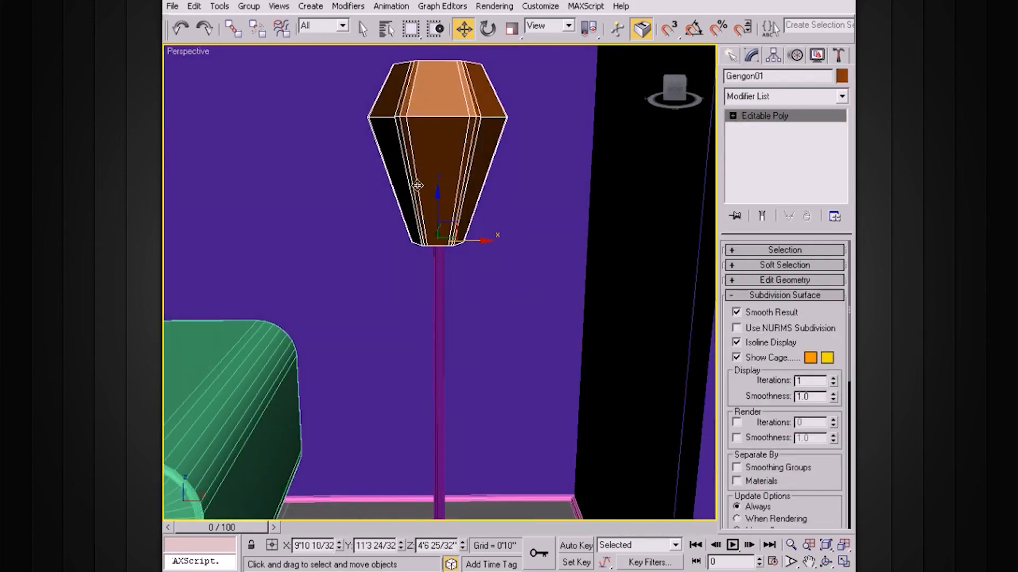
alt+middle_drag(423, 260, 499, 265)
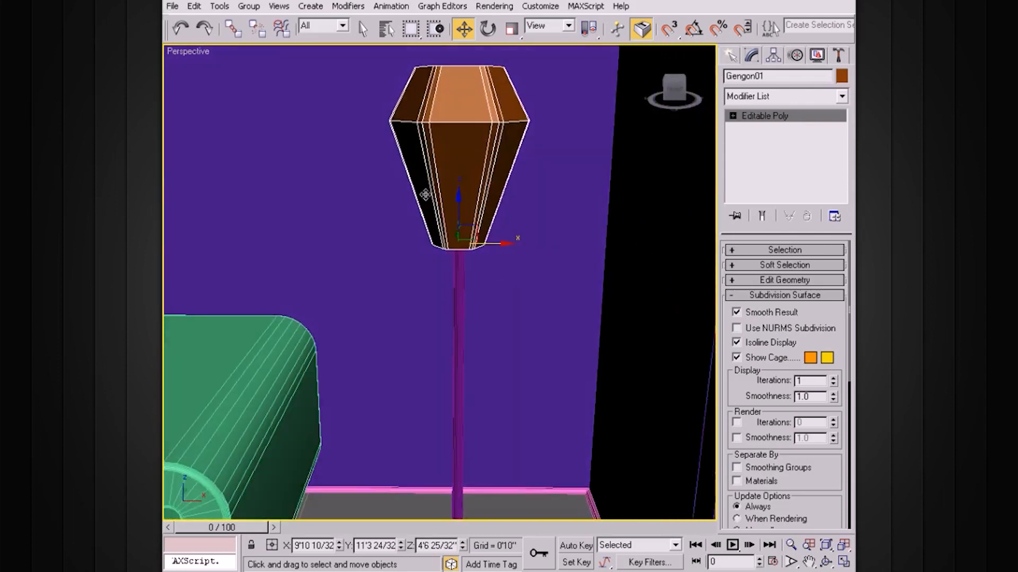
alt+middle_drag(413, 188, 408, 172)
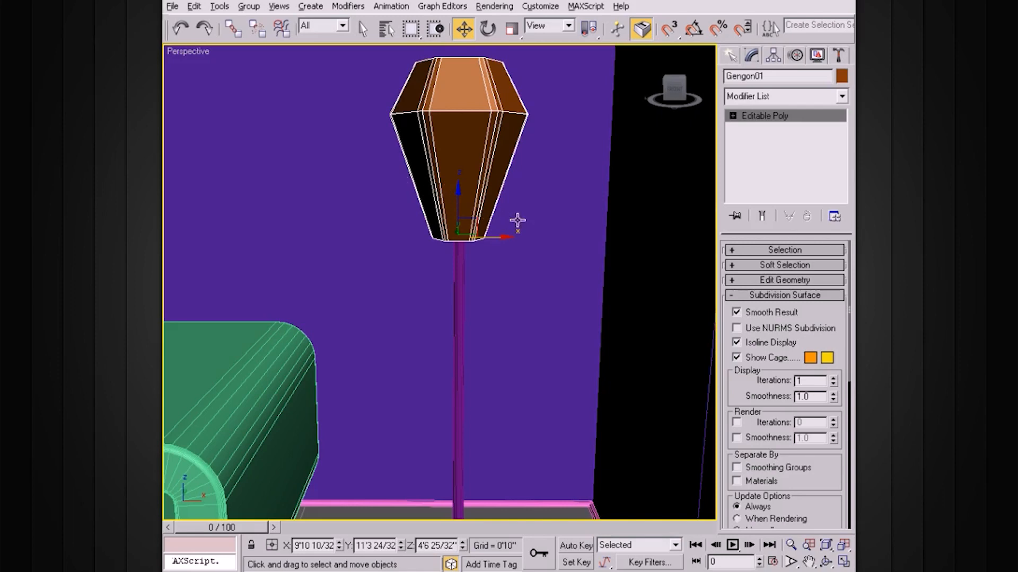
alt+middle_drag(517, 220, 512, 221)
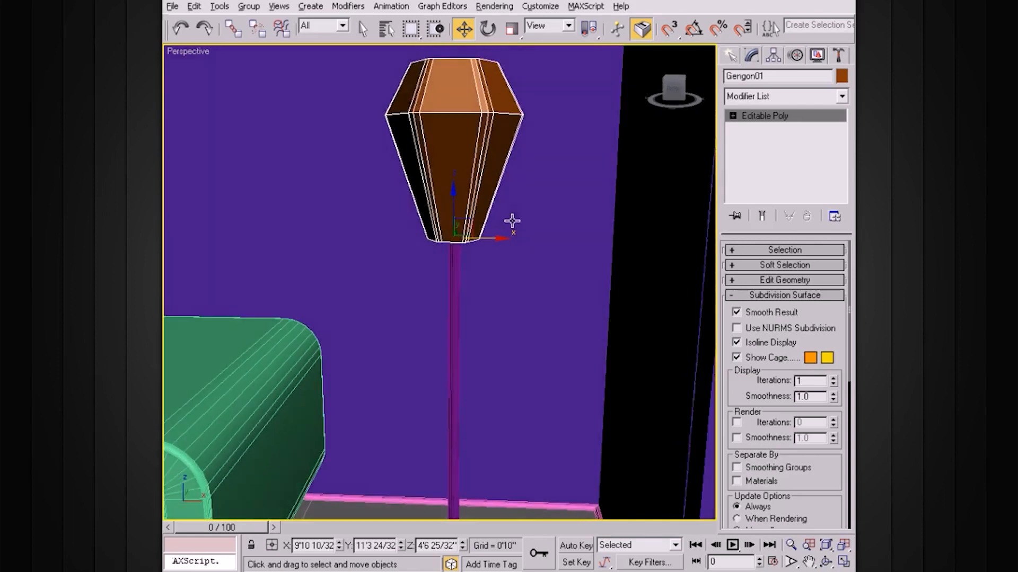
click(733, 115)
click(763, 141)
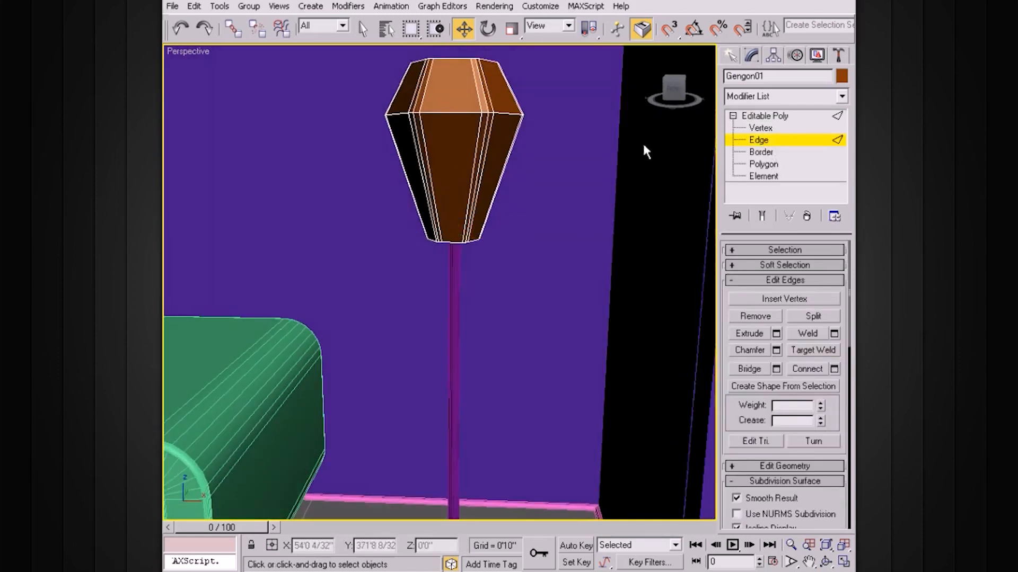
click(475, 164)
click(773, 254)
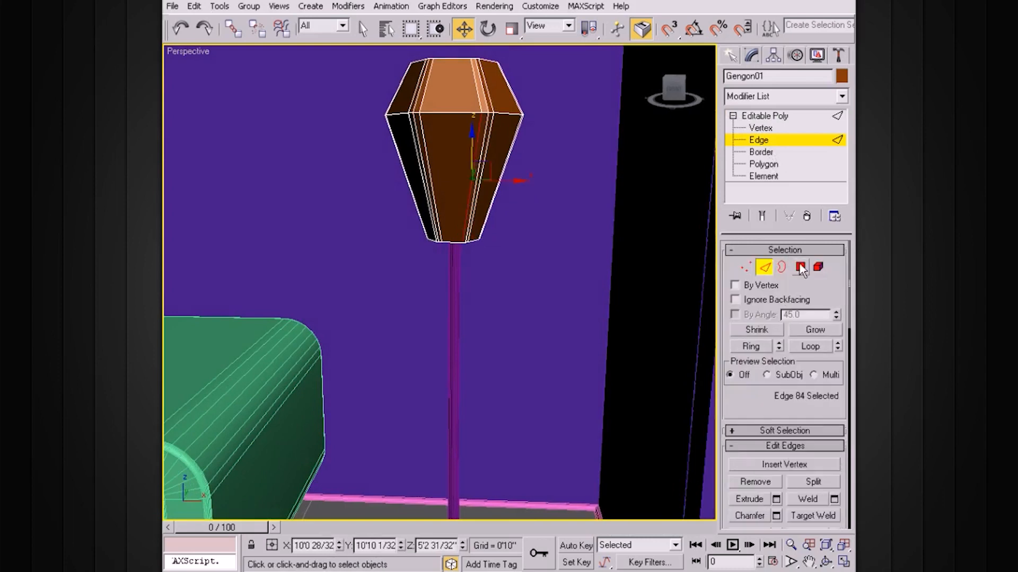
click(751, 346)
Step: Connect the selected slanted pot edges with 2 segments, pinch about -68 and slide about -132
drag(755, 401, 757, 273)
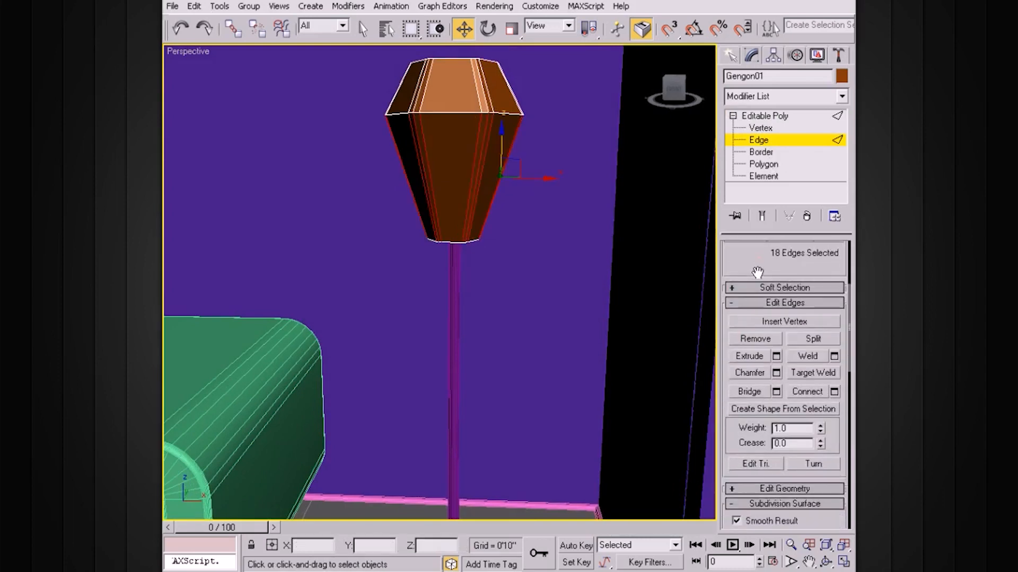
click(834, 391)
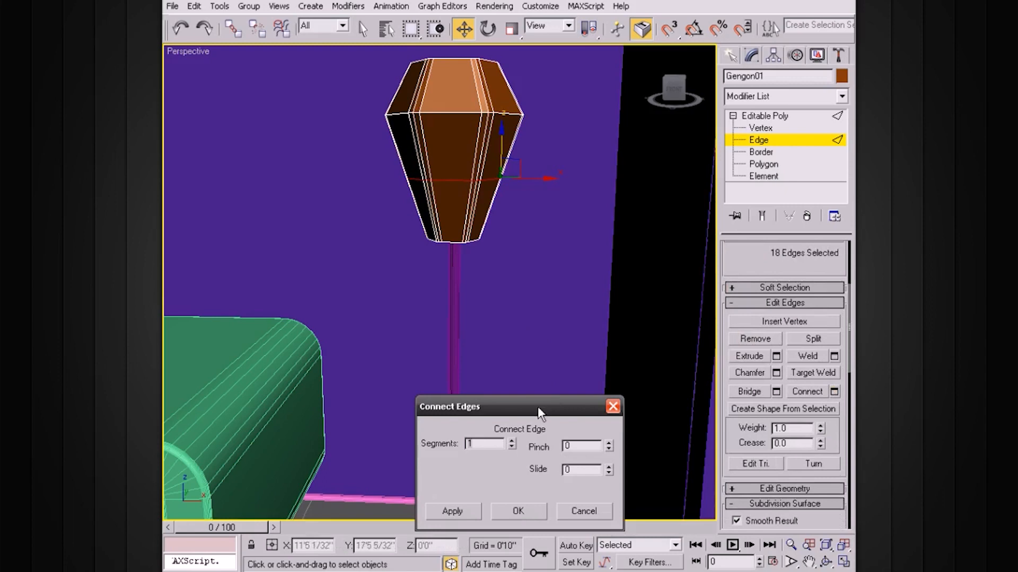
click(540, 360)
drag(639, 368, 632, 457)
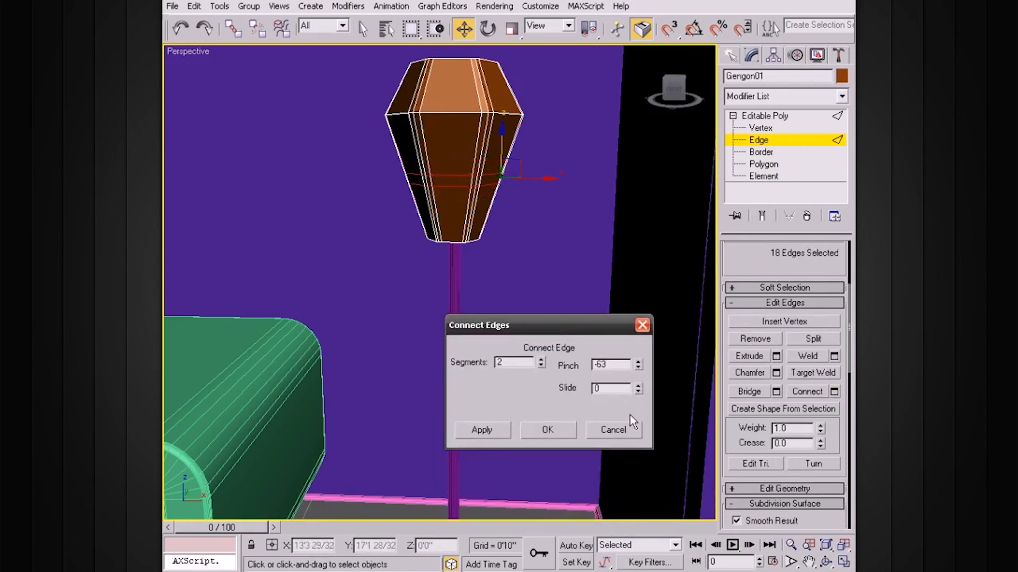
drag(639, 392, 640, 475)
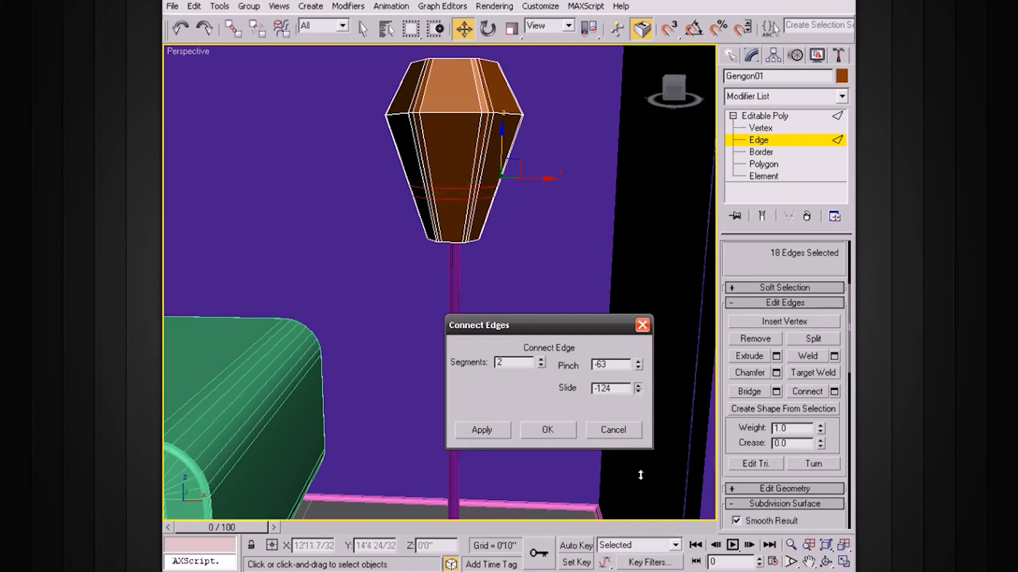
drag(638, 370, 639, 366)
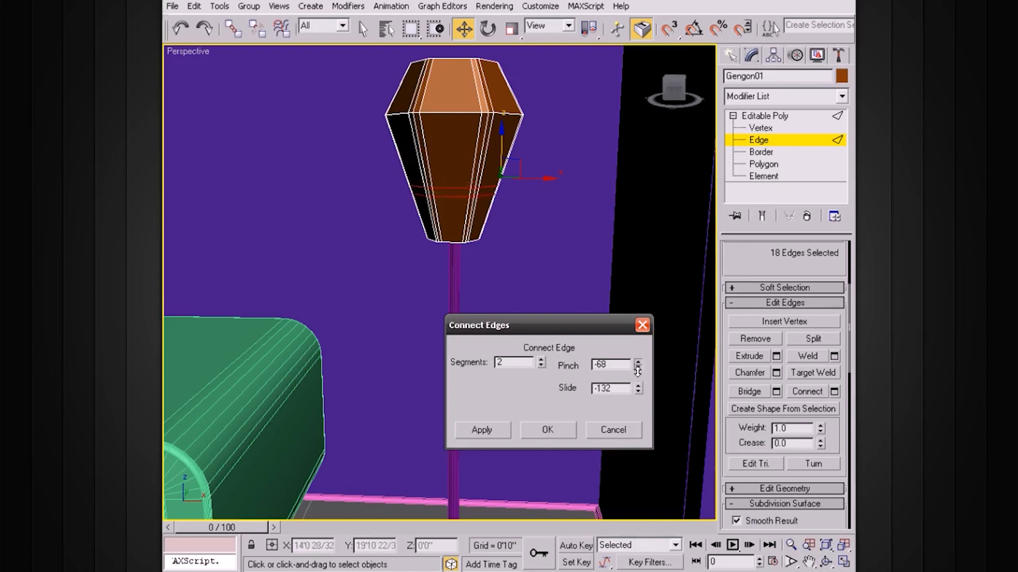
click(547, 430)
Step: Switch to the pole object and select all the long vertical edges around its shaft
middle_drag(550, 406, 506, 300)
click(473, 301)
click(779, 116)
click(453, 297)
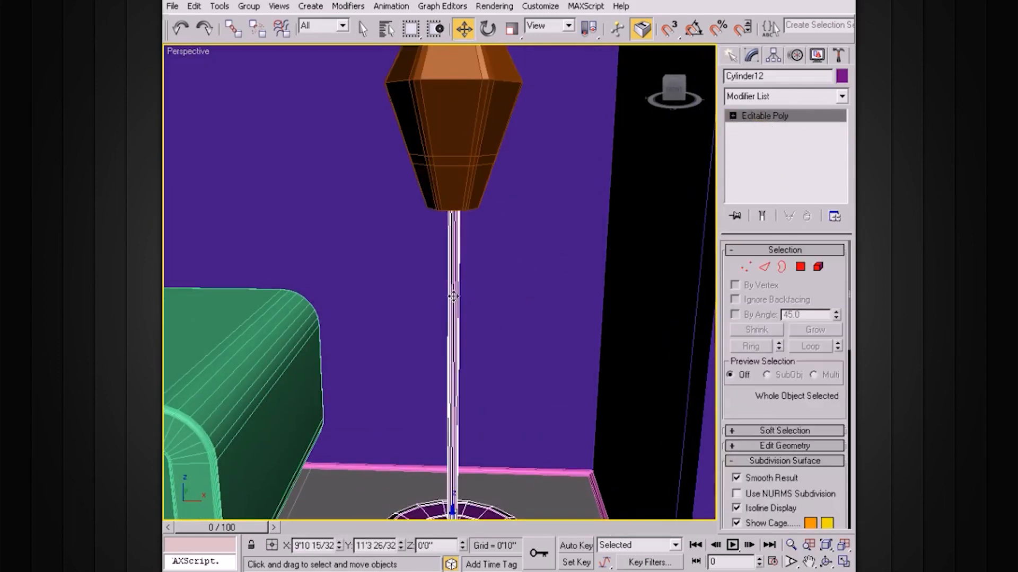
middle_drag(542, 322, 541, 280)
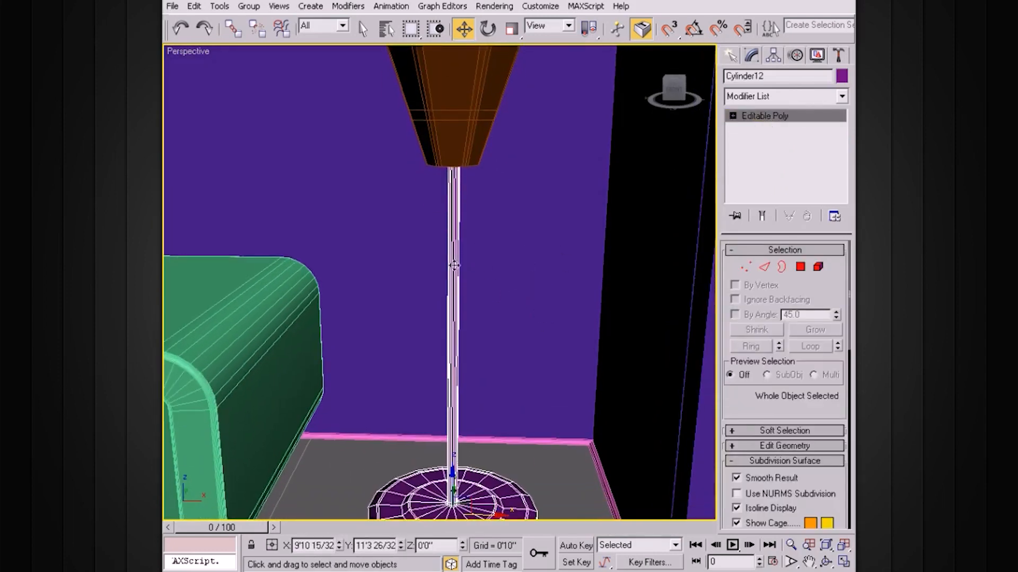
click(733, 116)
click(763, 141)
drag(509, 248, 392, 280)
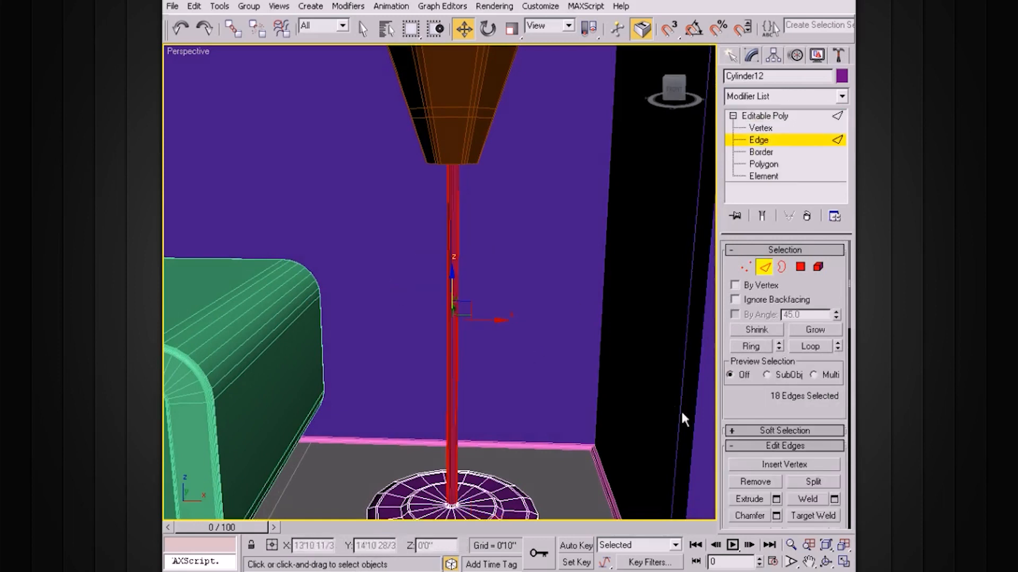
Step: Connect the pole's vertical edges with 2 segments, pinch -87, and slide the pair of loops up to just below the pot
drag(770, 410, 755, 313)
click(834, 437)
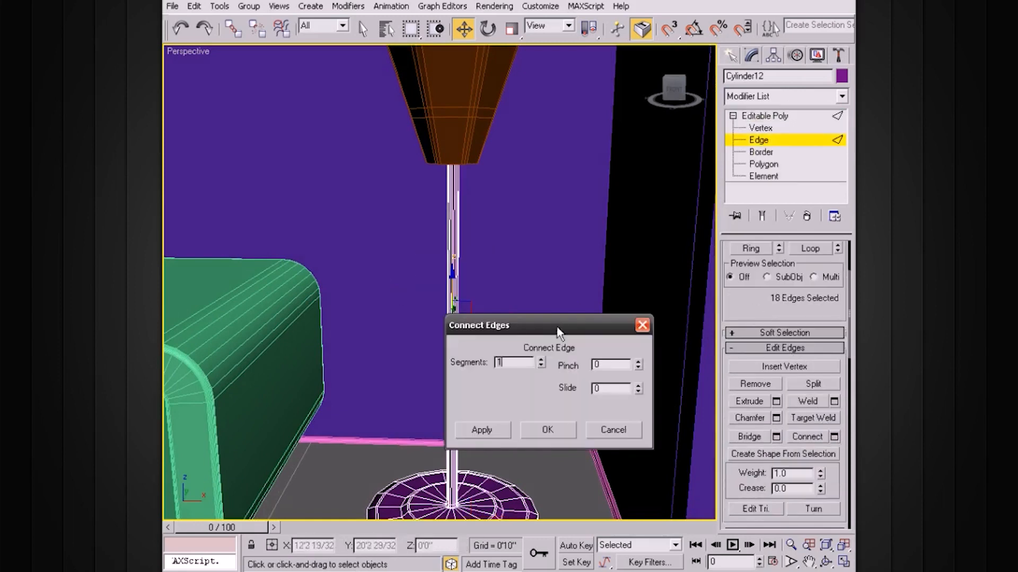
drag(558, 324, 631, 224)
scroll(489, 284, up, 3)
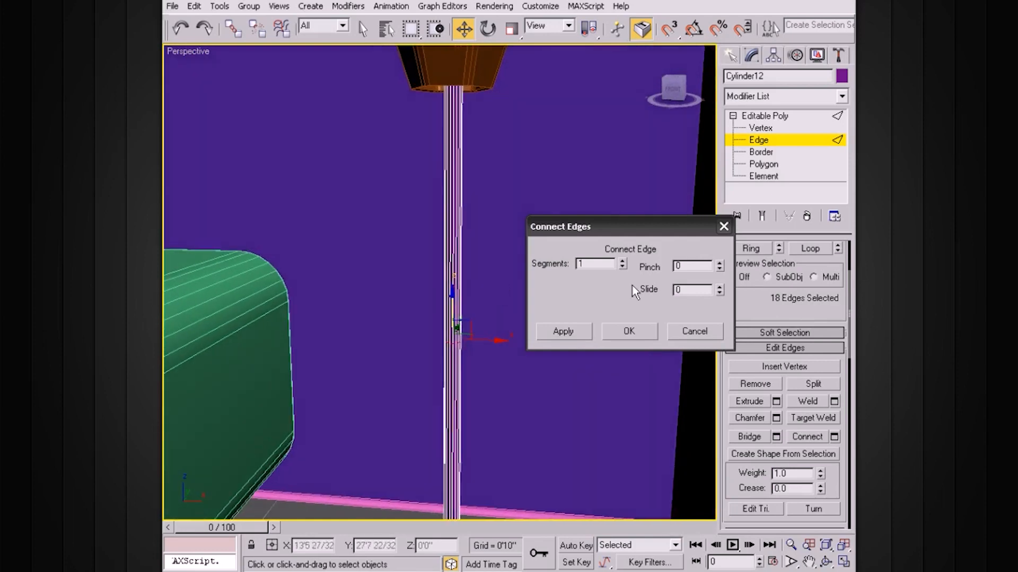
click(622, 261)
drag(721, 266, 709, 278)
drag(702, 353, 699, 396)
drag(721, 295, 716, 77)
drag(720, 292, 754, 245)
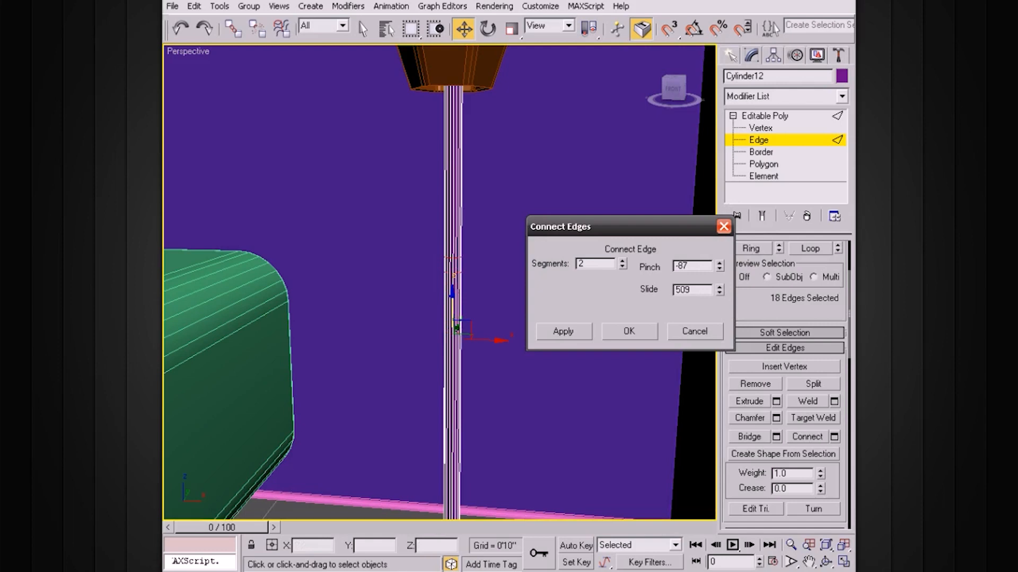
drag(719, 292, 700, 154)
click(628, 331)
Step: Select the narrow ring of polygons between the two new loops on the pole
scroll(586, 284, up, 4)
alt+middle_drag(599, 308, 554, 292)
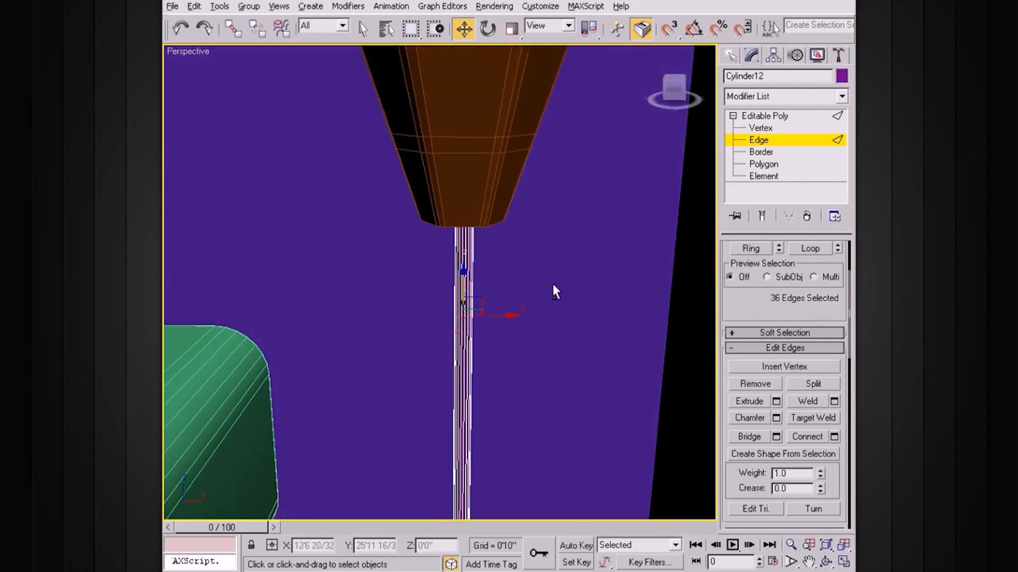
click(769, 166)
alt+middle_drag(588, 297, 580, 276)
scroll(472, 342, up, 3)
alt+middle_drag(477, 338, 503, 311)
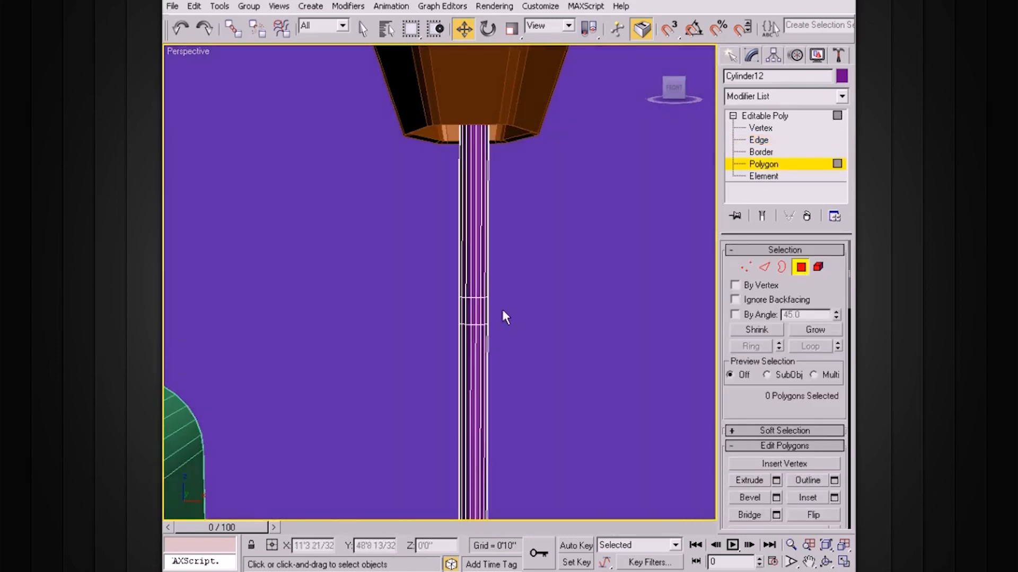
drag(454, 313, 451, 315)
alt+middle_drag(493, 319, 518, 350)
Step: Clone the pole's polygon ring to a separate object, scaled slightly outward
key(r)
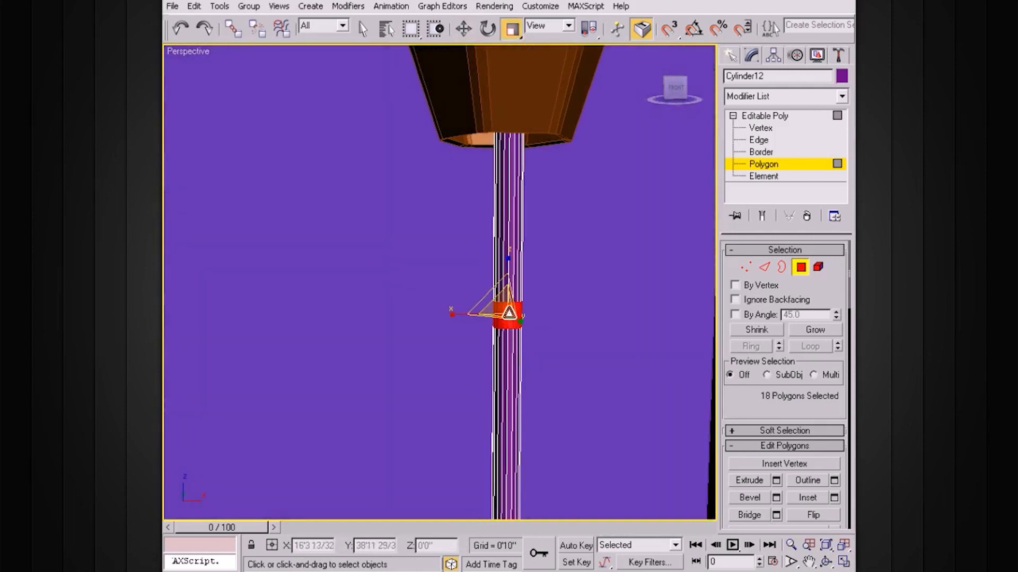
drag(509, 313, 540, 292)
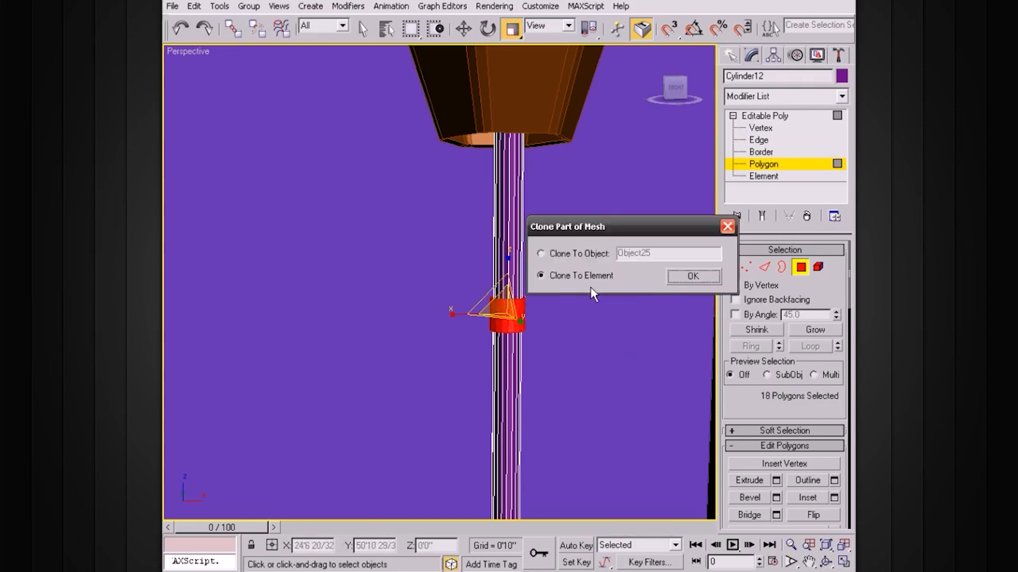
click(554, 255)
click(686, 278)
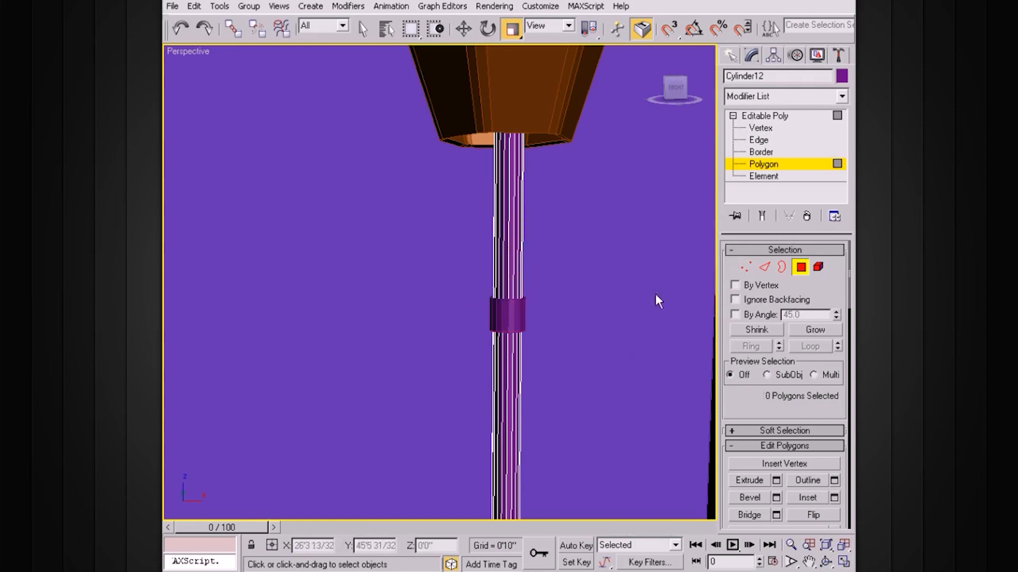
Step: Finish the pole's polygon editing and select the cloned band around the pole as an object
click(513, 315)
key(q)
click(519, 322)
click(759, 116)
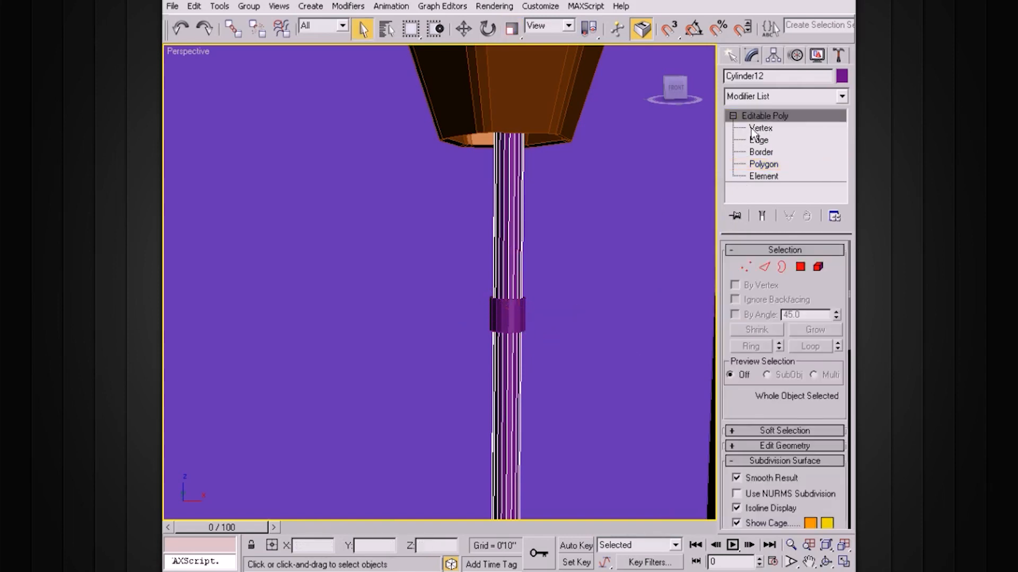
click(521, 319)
key(r)
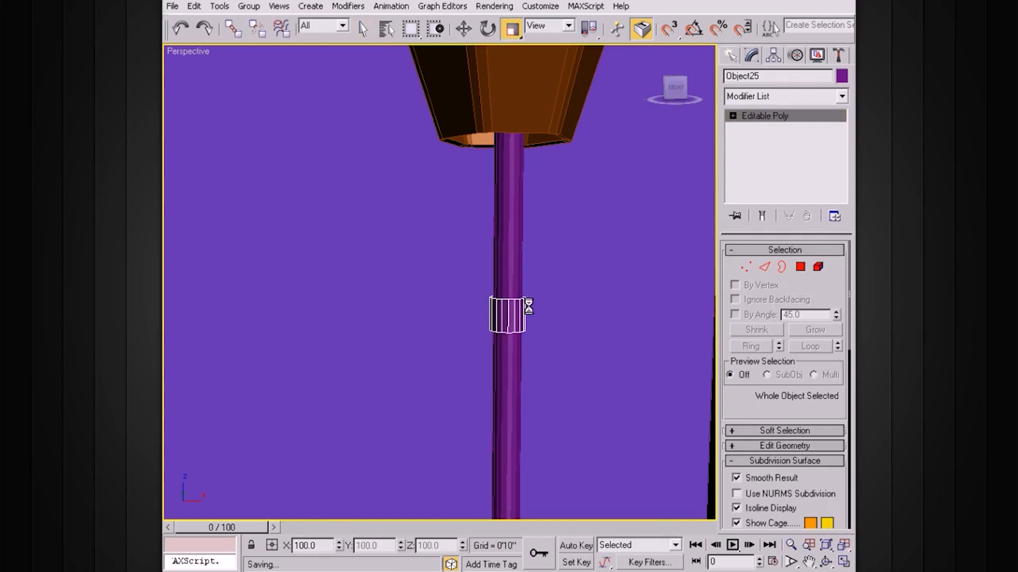
Step: Center the pole band's pivot on it and scale the band to about 88% in width and 64% in height
click(773, 56)
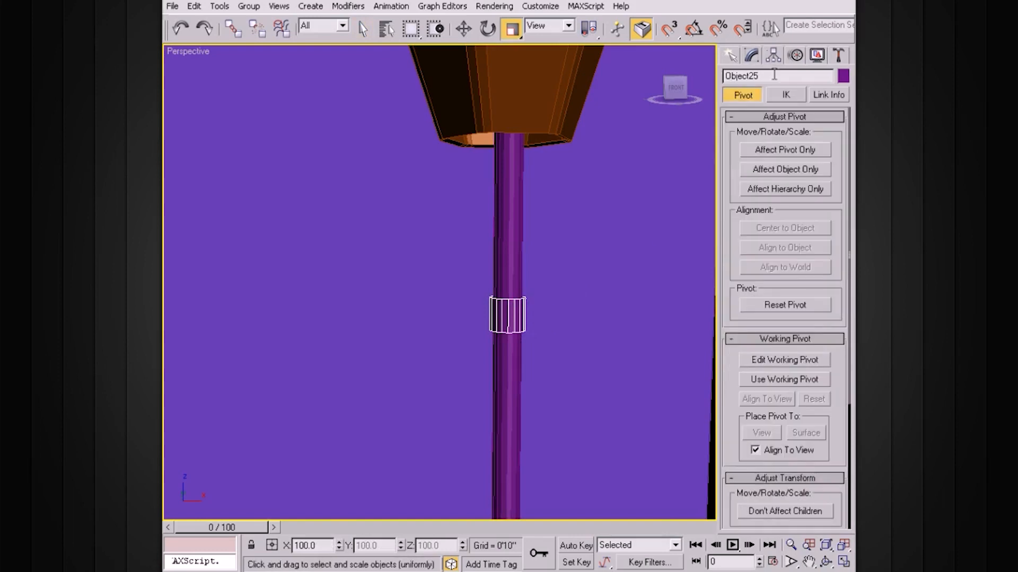
click(775, 152)
drag(509, 257, 503, 289)
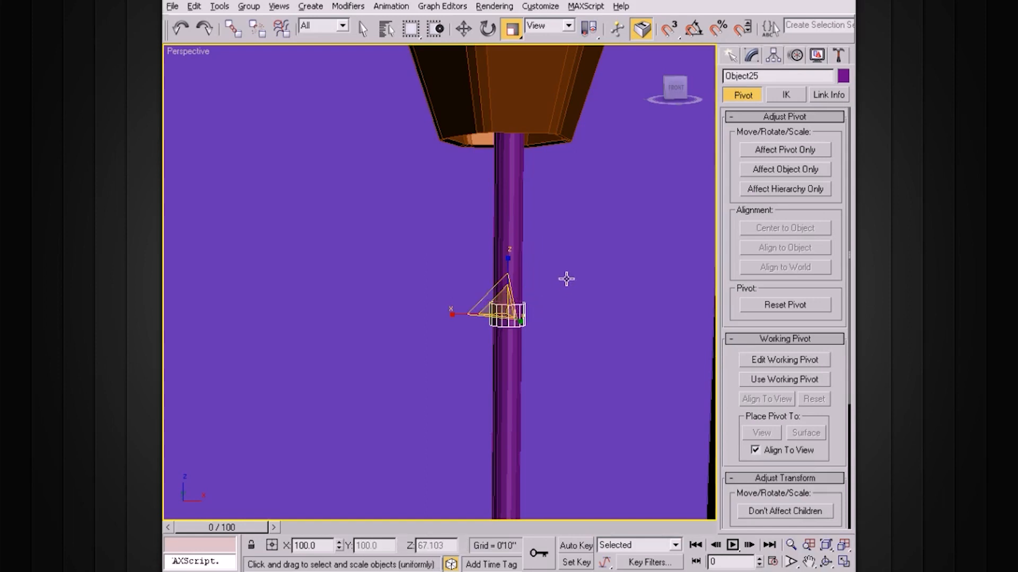
key(z)
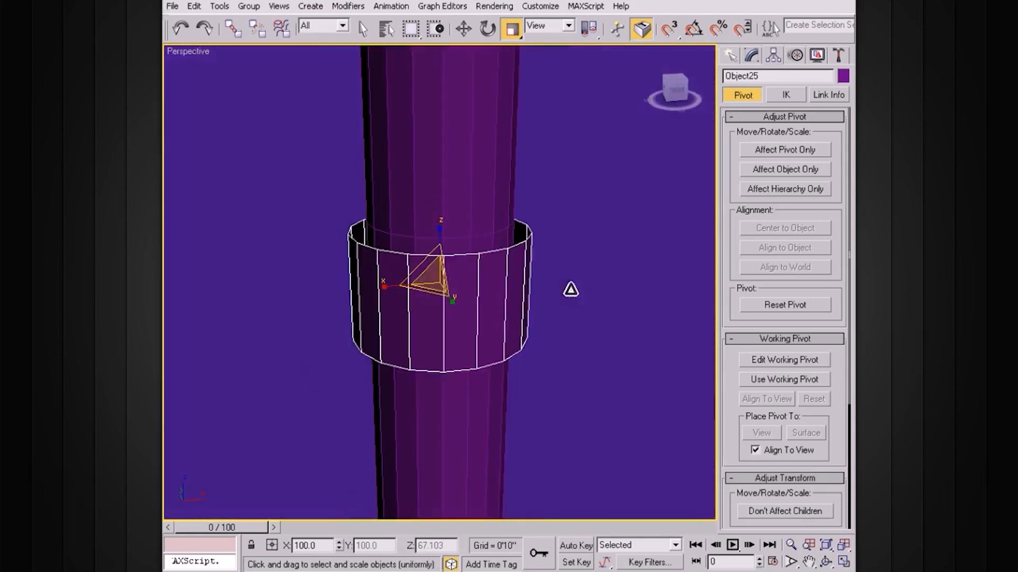
drag(447, 297, 439, 283)
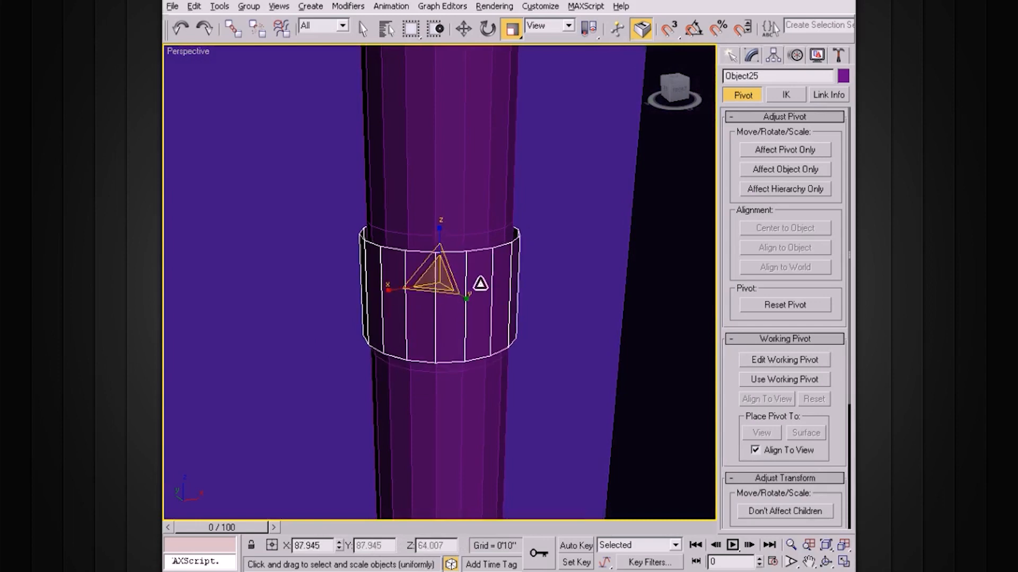
Step: Switch to the pot and select both full horizontal edge loops around its lower body
scroll(480, 283, down, 5)
middle_drag(475, 231, 495, 391)
click(531, 245)
scroll(530, 253, down, 2)
scroll(530, 254, down, 1)
click(731, 56)
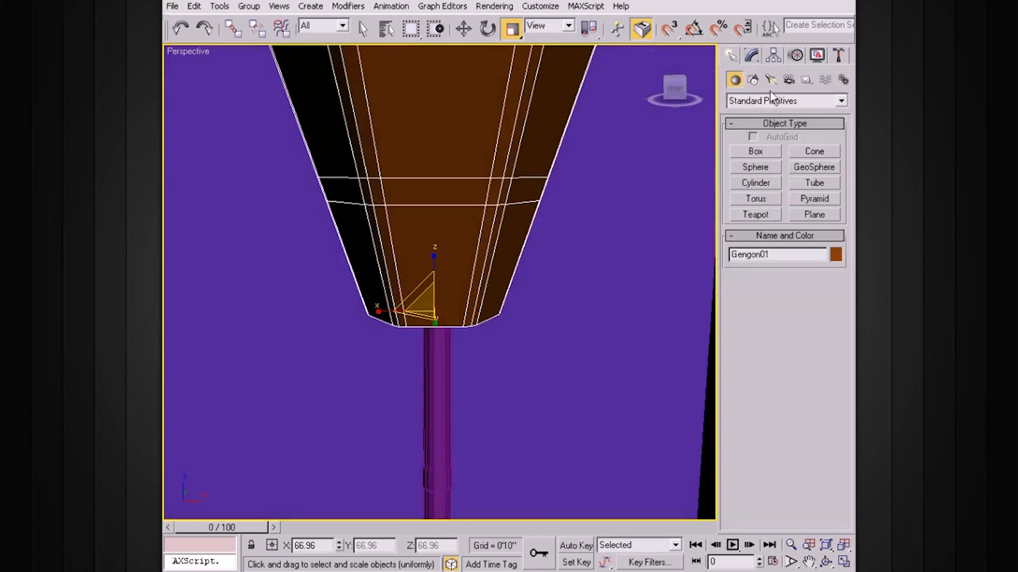
click(752, 55)
click(763, 140)
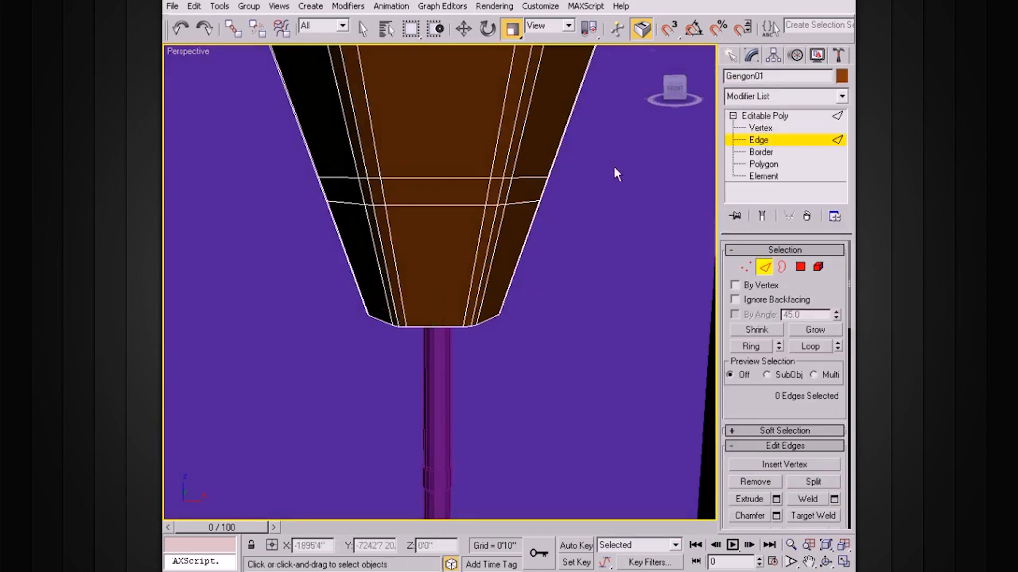
click(470, 177)
ctrl+click(468, 206)
click(810, 346)
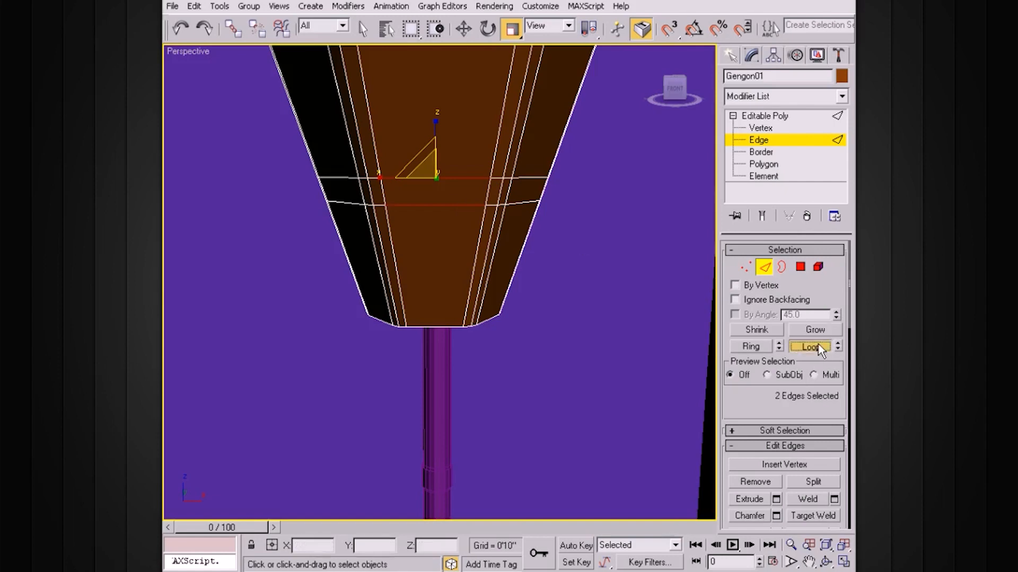
Step: Convert the loop selection to the polygon band between them and clone it to a separate object, scaled slightly outward
click(800, 266)
alt+middle_drag(702, 249, 539, 236)
scroll(484, 235, up, 3)
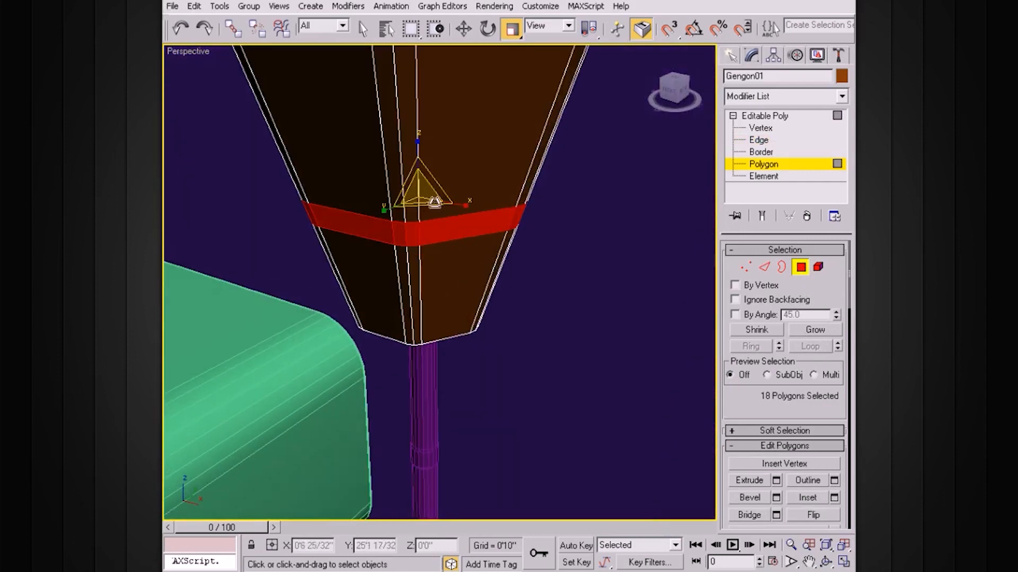
shift+drag(418, 194, 420, 182)
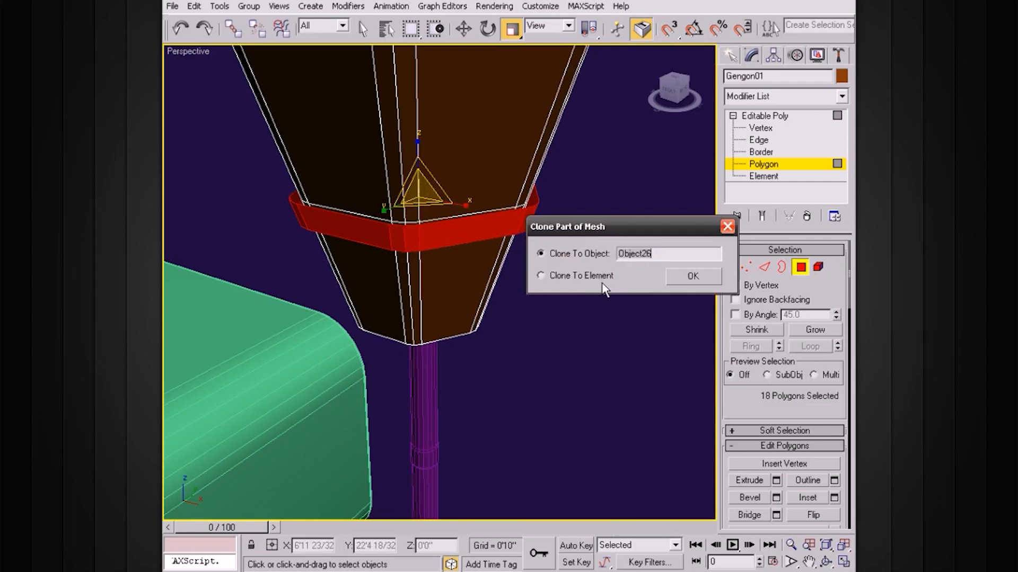
click(693, 276)
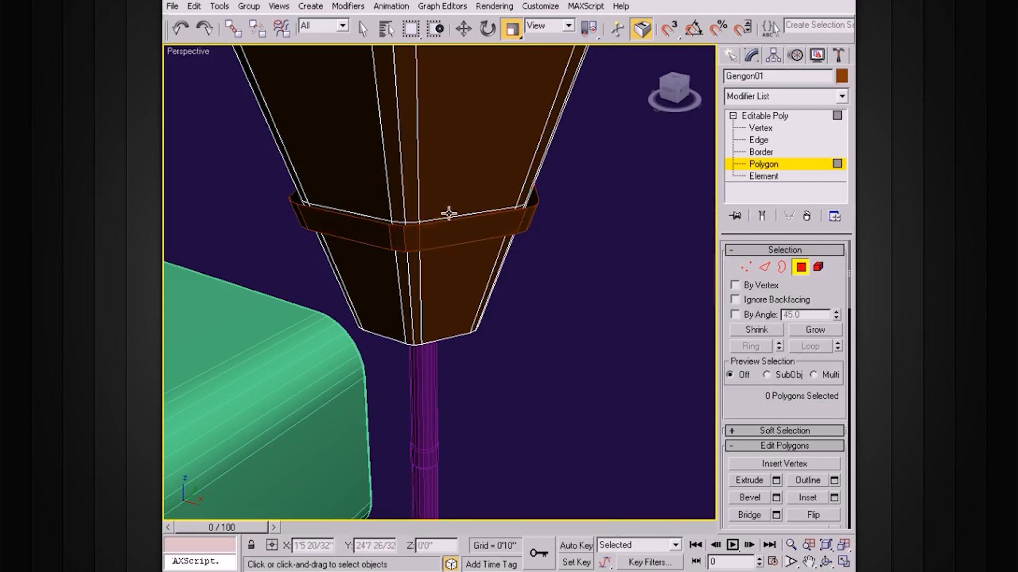
Step: Finish the pot's polygon editing and select the cloned band around the pot as an object
click(486, 238)
click(532, 208)
click(759, 116)
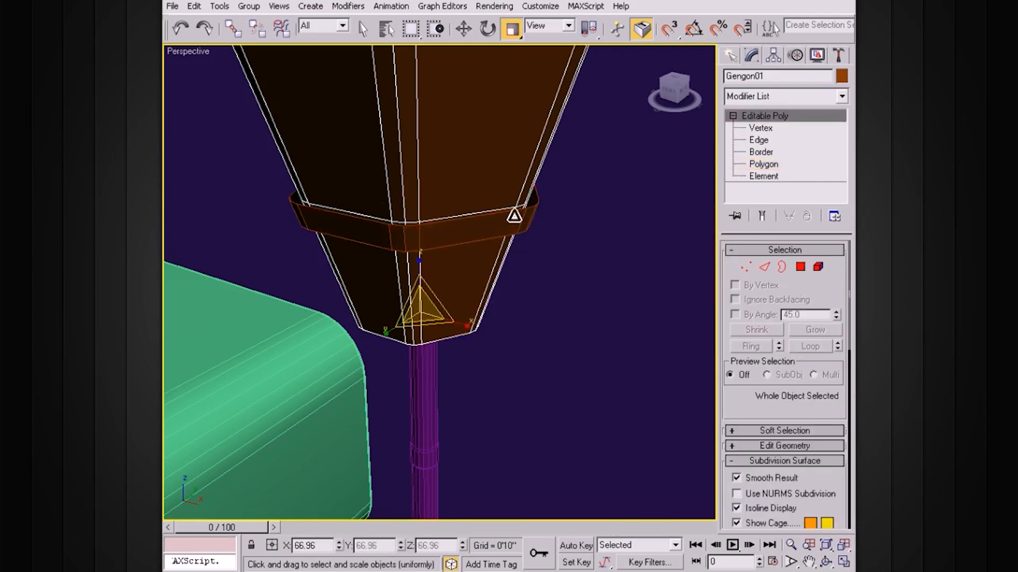
click(536, 210)
click(534, 219)
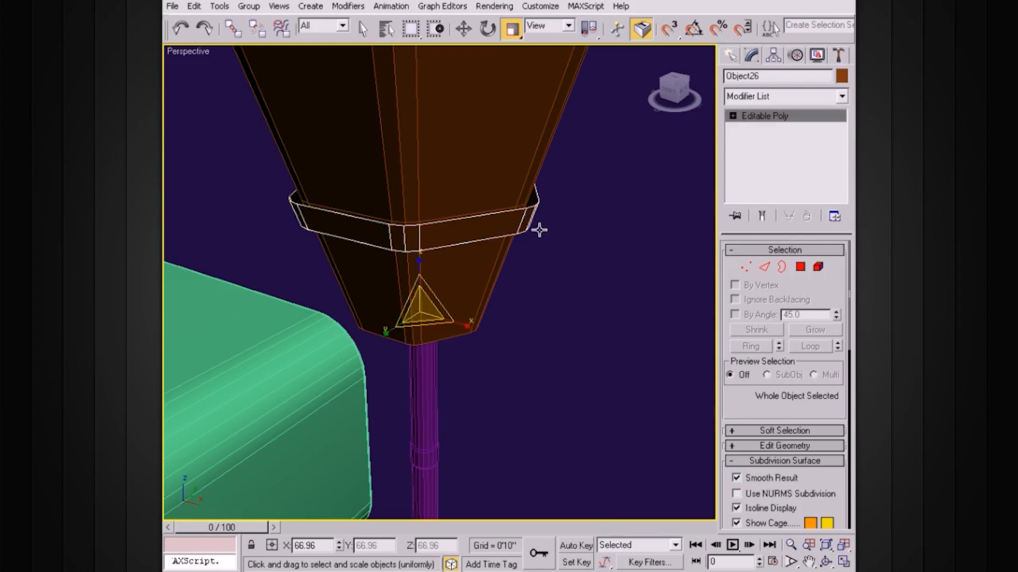
Step: Center the pot band's pivot on it and scale the band uniformly down to about 63.3% so it hugs the pot
click(772, 54)
click(780, 152)
click(777, 227)
click(748, 152)
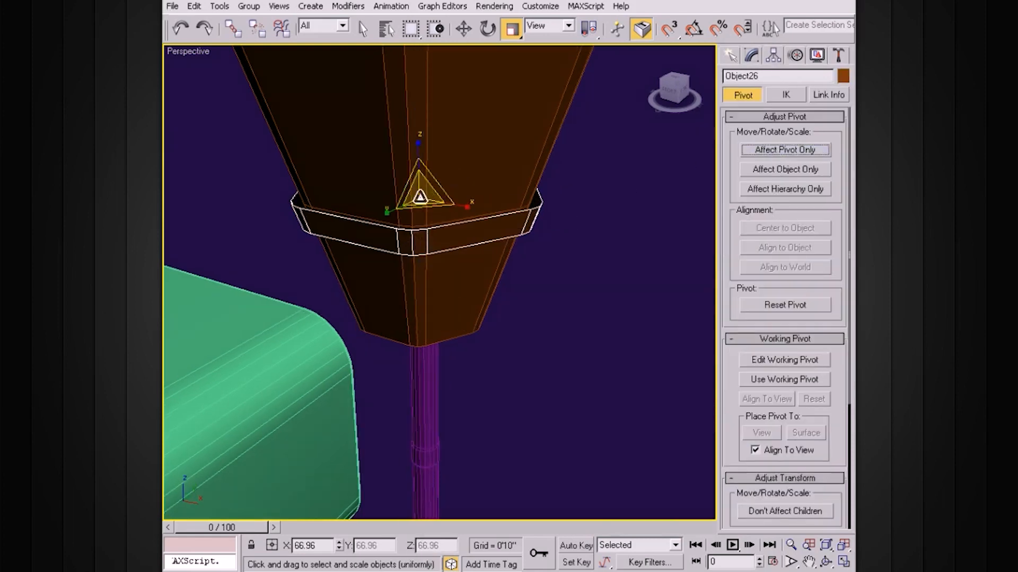
drag(418, 195, 419, 199)
mouse_move(479, 210)
alt+middle_down()
mouse_move(481, 198)
mouse_move(497, 209)
alt+middle_up()
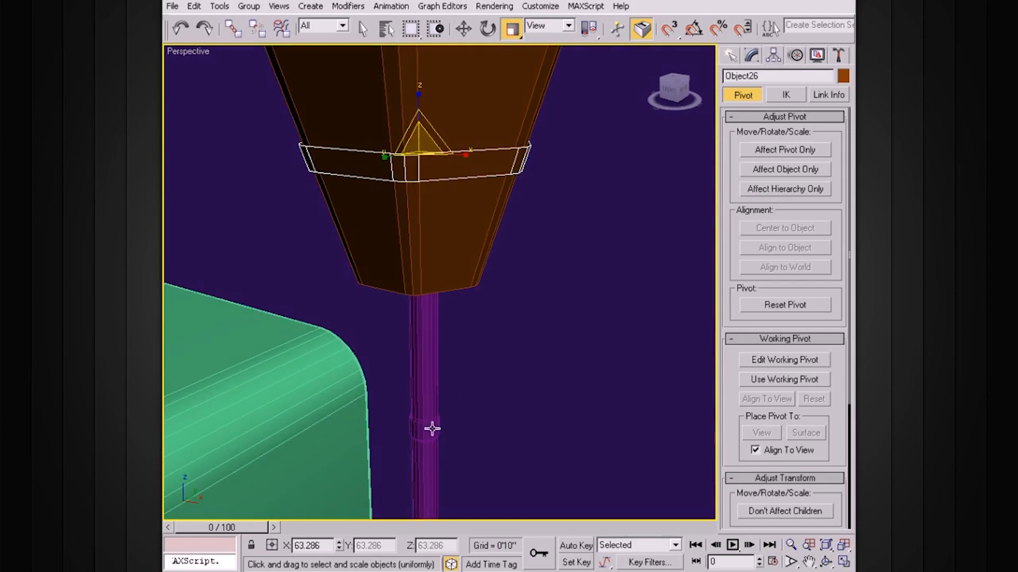
Step: Attach the pole's small band to the pot's band so they form one object
click(752, 56)
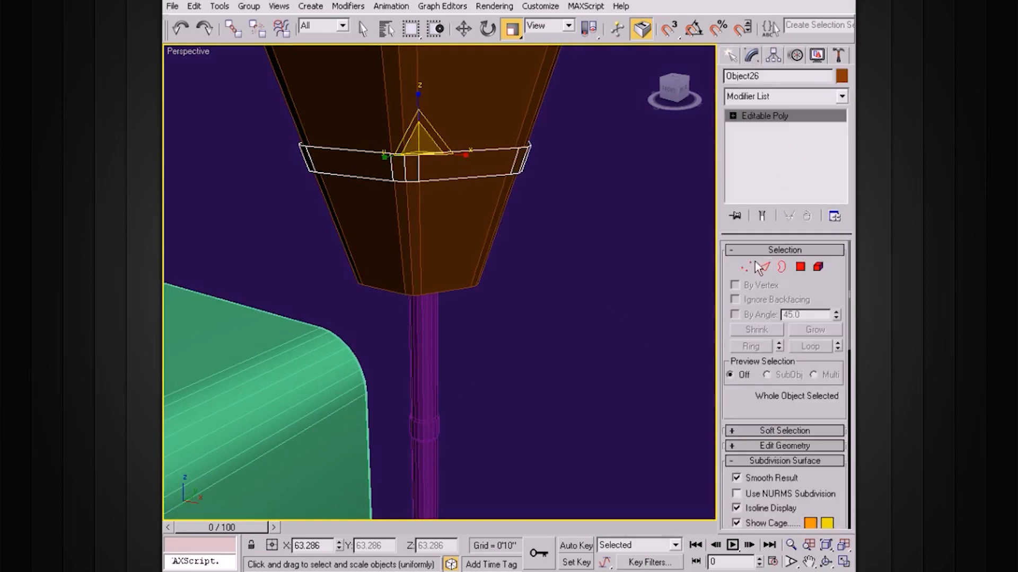
click(777, 251)
click(783, 280)
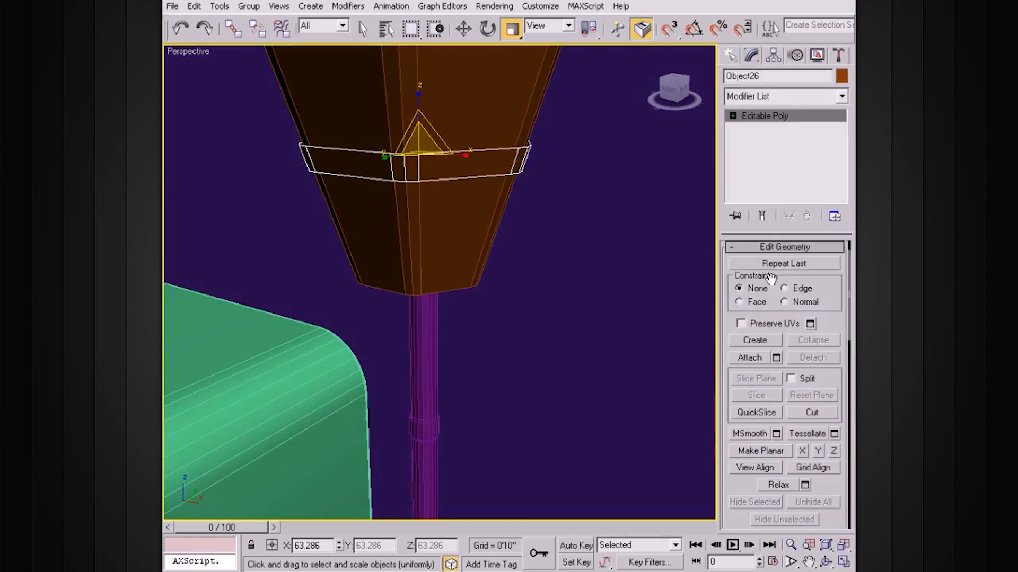
click(755, 358)
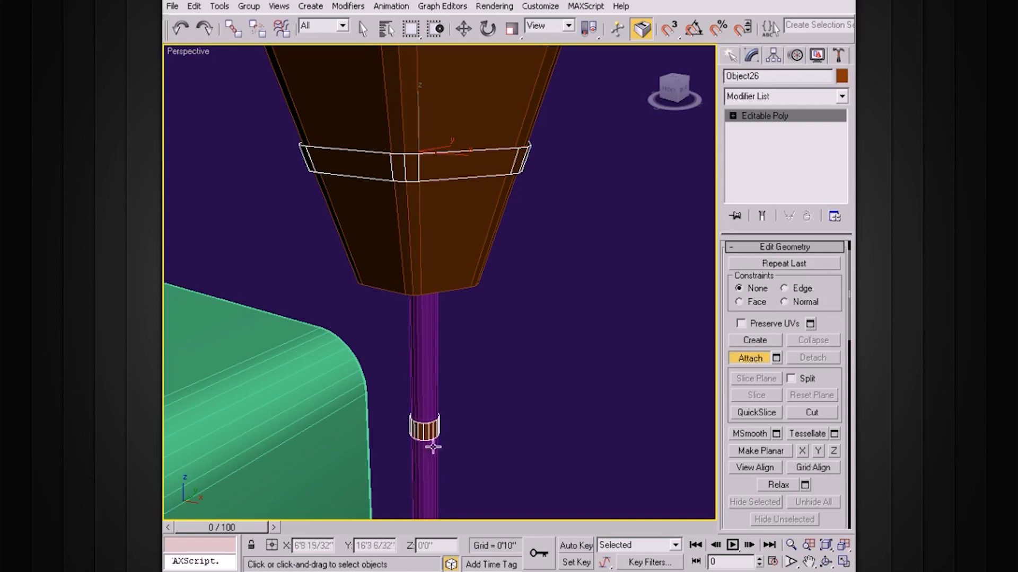
Step: Isolate the joined pot and pole bands from the rest of the scene
mouse_move(598, 275)
alt+middle_down()
mouse_move(619, 281)
mouse_move(584, 265)
alt+middle_up()
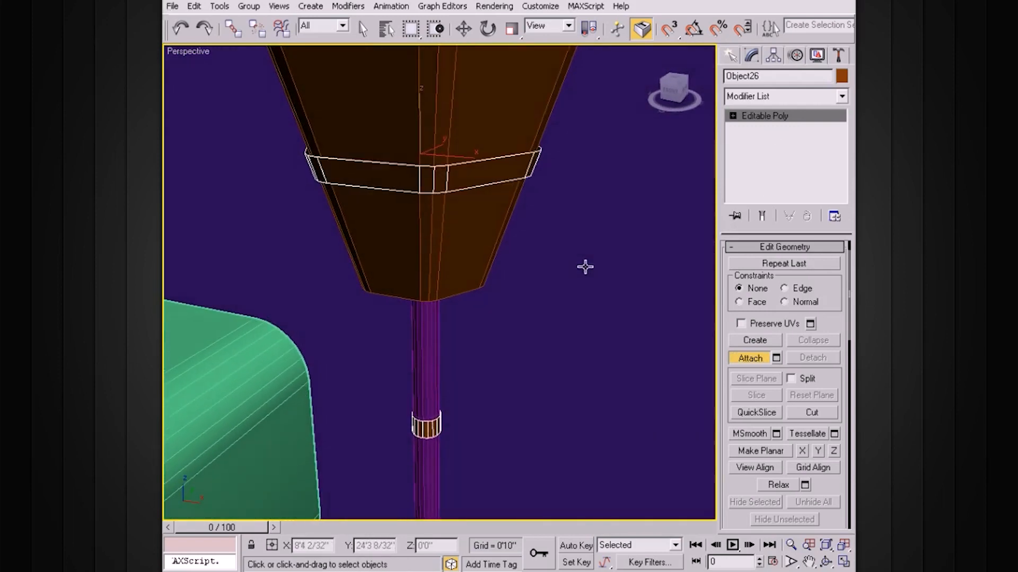
key(alt+q)
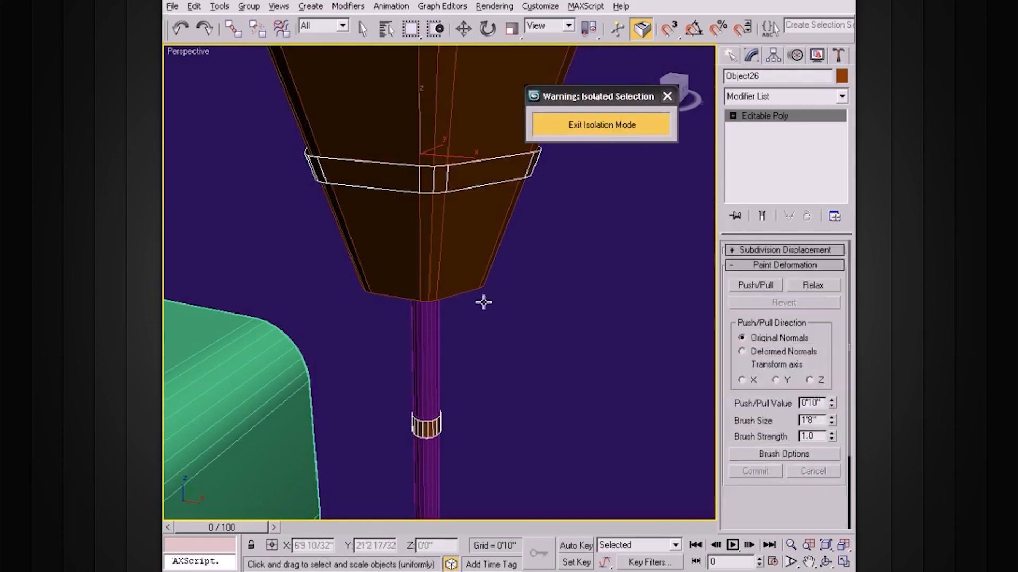
mouse_move(550, 231)
alt+middle_down()
mouse_move(498, 249)
mouse_move(484, 237)
mouse_move(536, 243)
alt+middle_up()
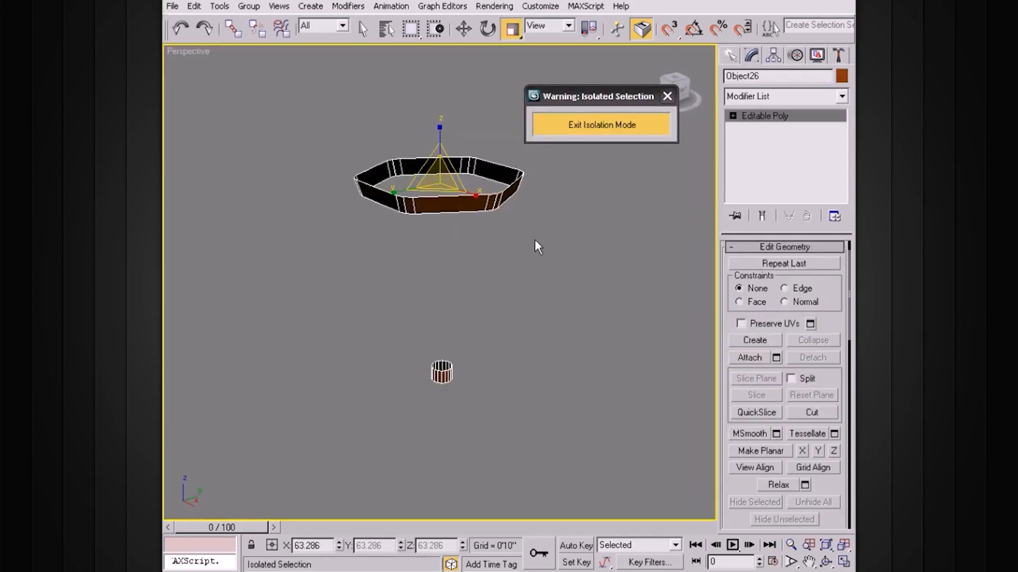
click(574, 178)
click(432, 164)
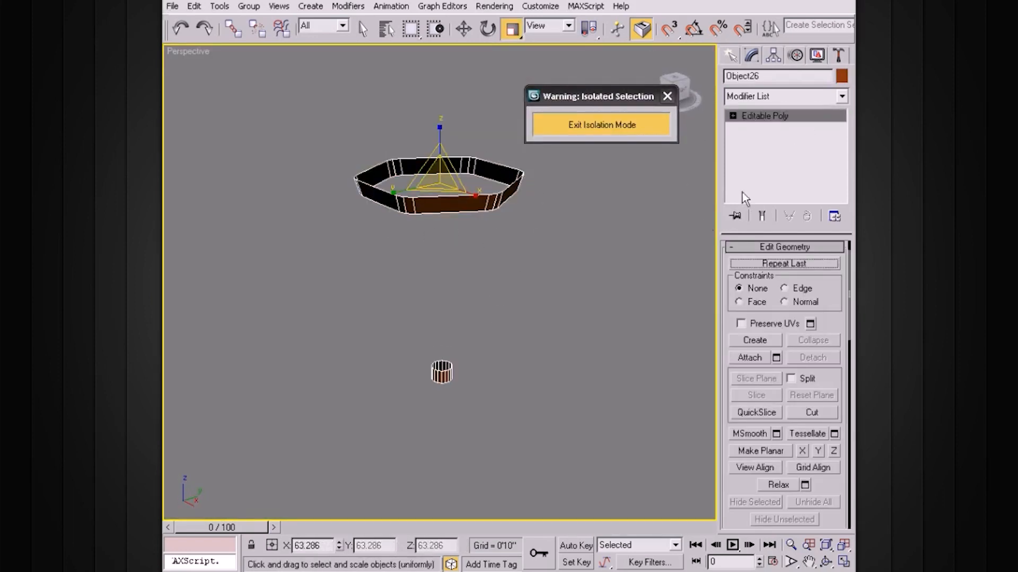
Step: Add a Shell modifier to the isolated bands and adjust its outer amount to give them thickness
click(841, 95)
scroll(795, 371, down, 10)
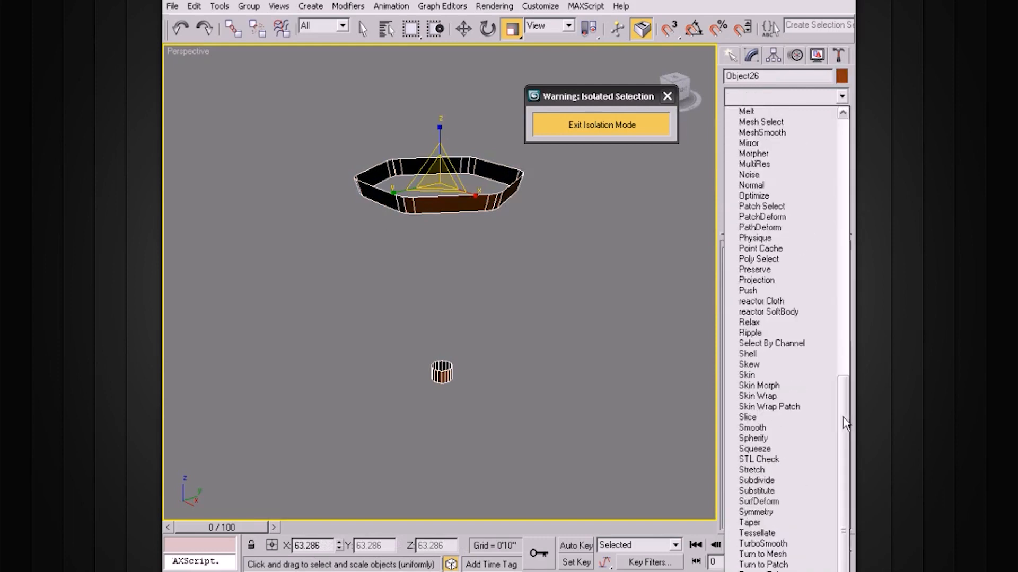
click(789, 354)
alt+middle_drag(586, 253, 579, 260)
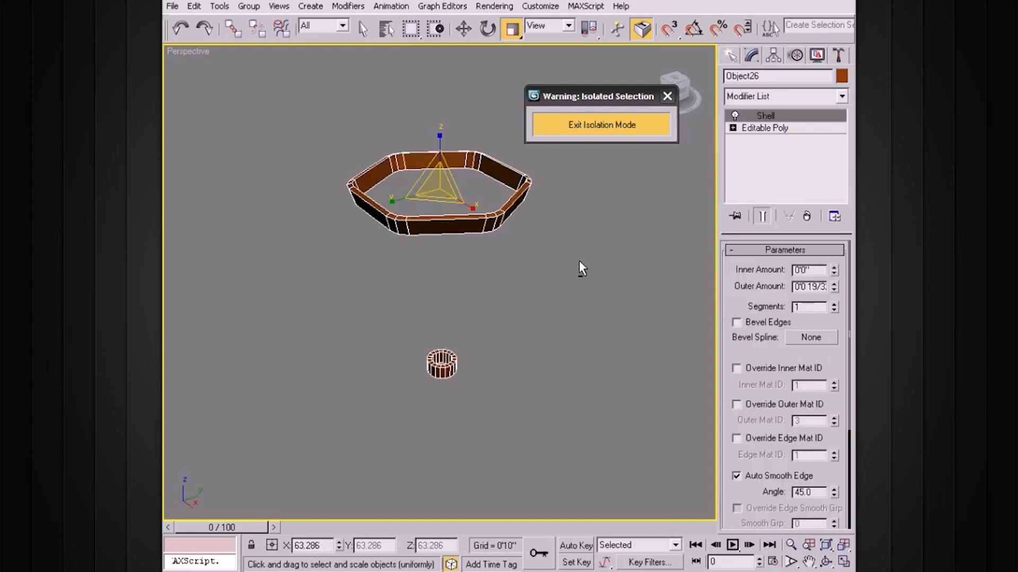
scroll(579, 260, up, 3)
drag(834, 289, 834, 283)
mouse_move(619, 265)
alt+middle_down()
mouse_move(564, 265)
mouse_move(604, 255)
alt+middle_up()
Step: Collapse the bands' whole modifier stack into a single editable poly
right_click(756, 114)
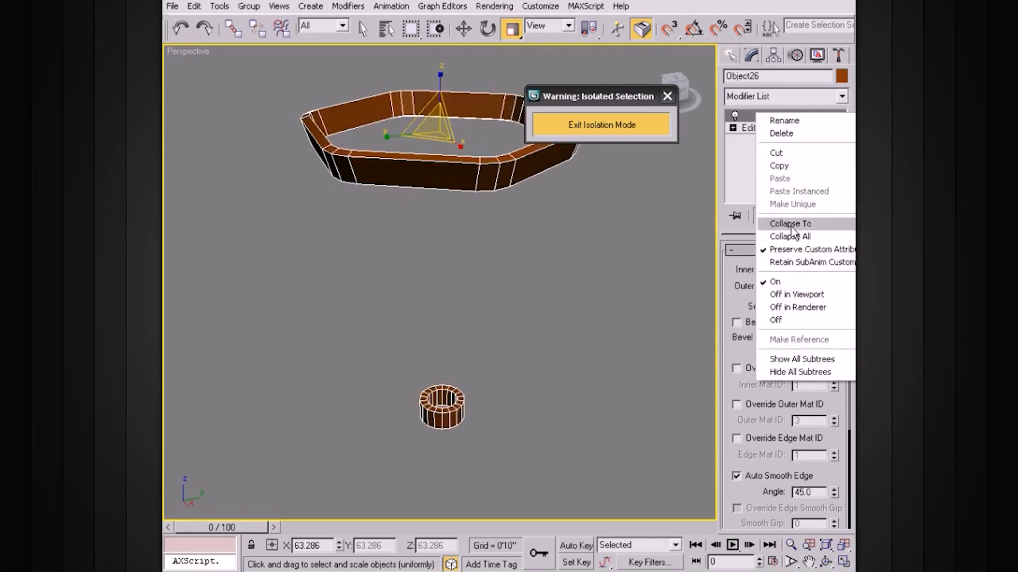
click(779, 235)
click(580, 330)
alt+middle_drag(570, 297, 520, 298)
click(579, 273)
alt+middle_drag(580, 275, 438, 199)
alt+middle_drag(448, 284, 461, 101)
click(461, 102)
Step: Edit the bands at Polygon level and select a small underside polygon at one corner of the pot band
click(734, 116)
right_click(748, 116)
click(775, 201)
click(733, 116)
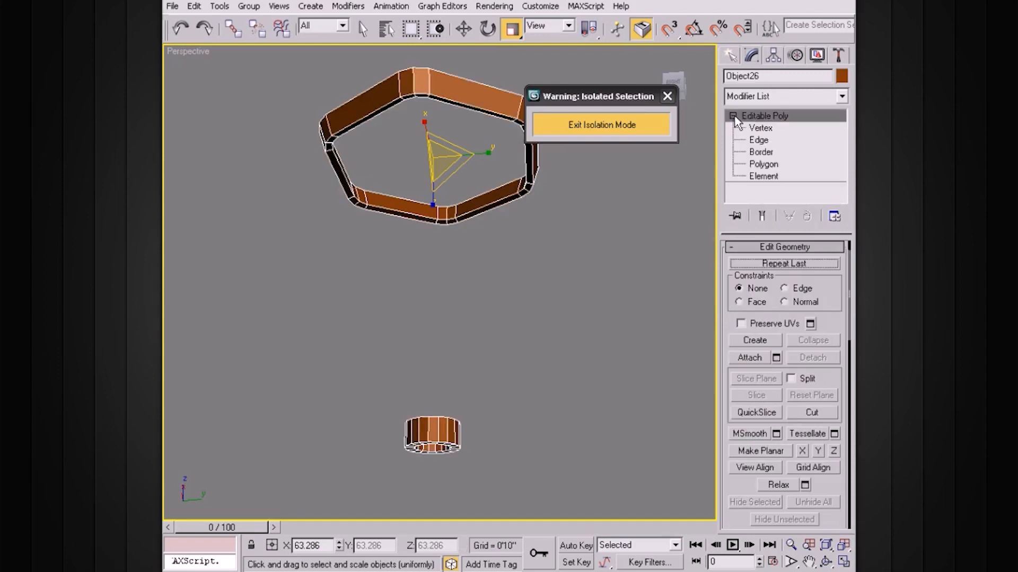
click(763, 164)
click(414, 105)
key(q)
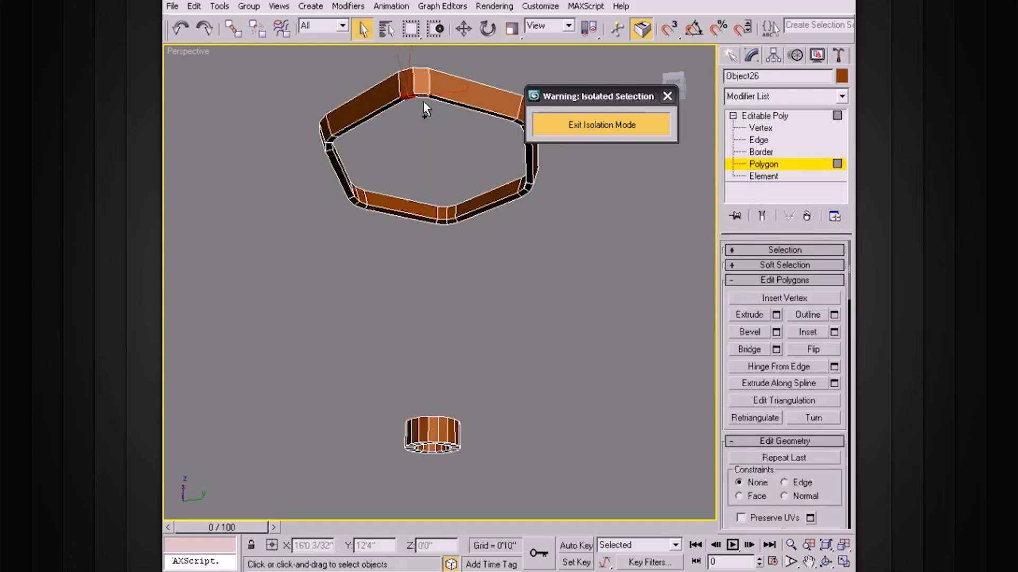
Step: Add the facing polygon on the small pole ring's top rim to the selection
alt+middle_drag(454, 183, 471, 228)
alt+middle_drag(470, 228, 472, 275)
scroll(473, 307, up, 3)
scroll(457, 296, down, 2)
middle_drag(472, 275, 468, 338)
alt+middle_drag(424, 379, 471, 384)
scroll(452, 374, up, 3)
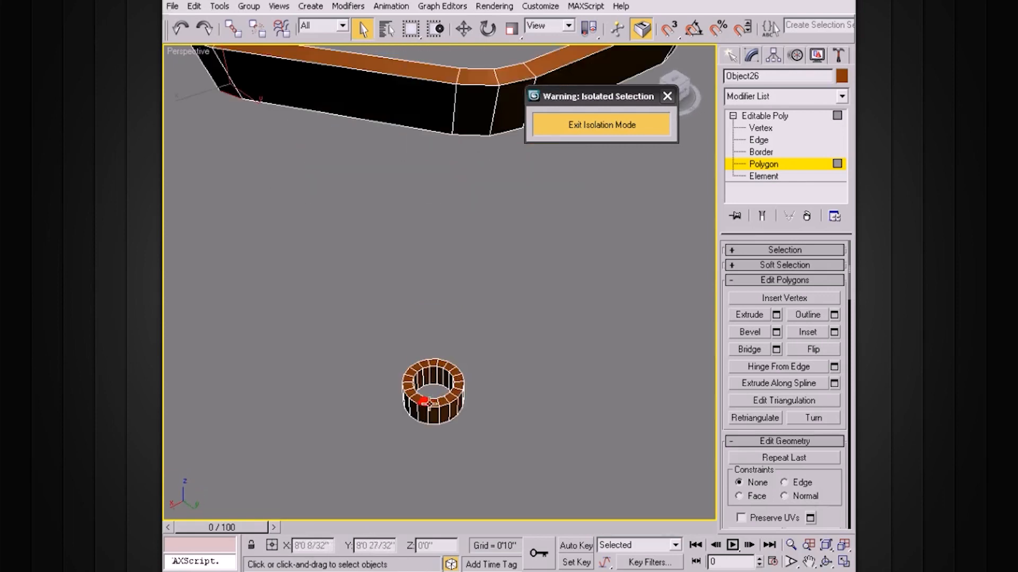
alt+middle_drag(497, 385, 691, 455)
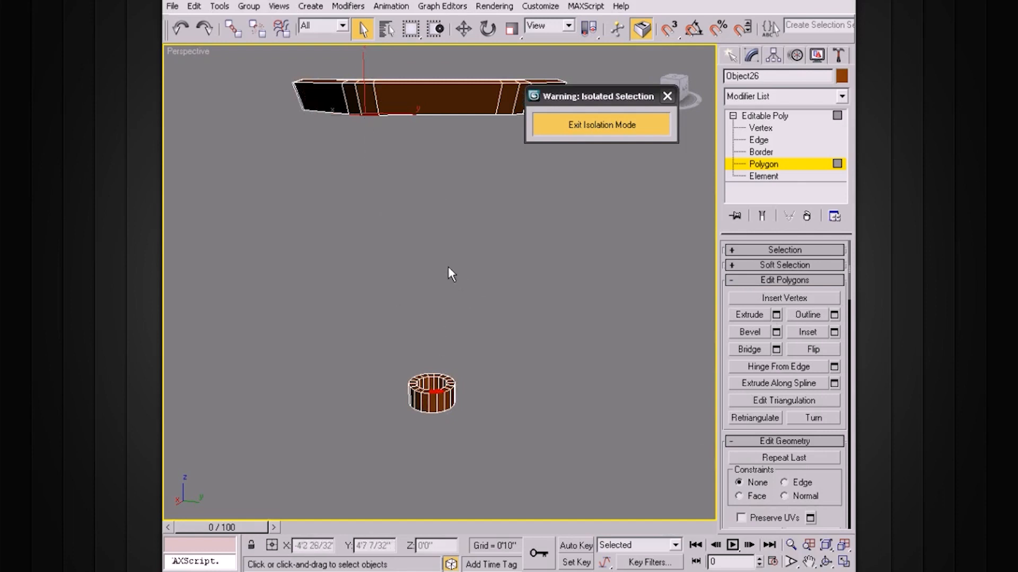
Step: Start a Bridge between the two selected polygons with Twist 1 set to 1 and 4 segments
click(776, 350)
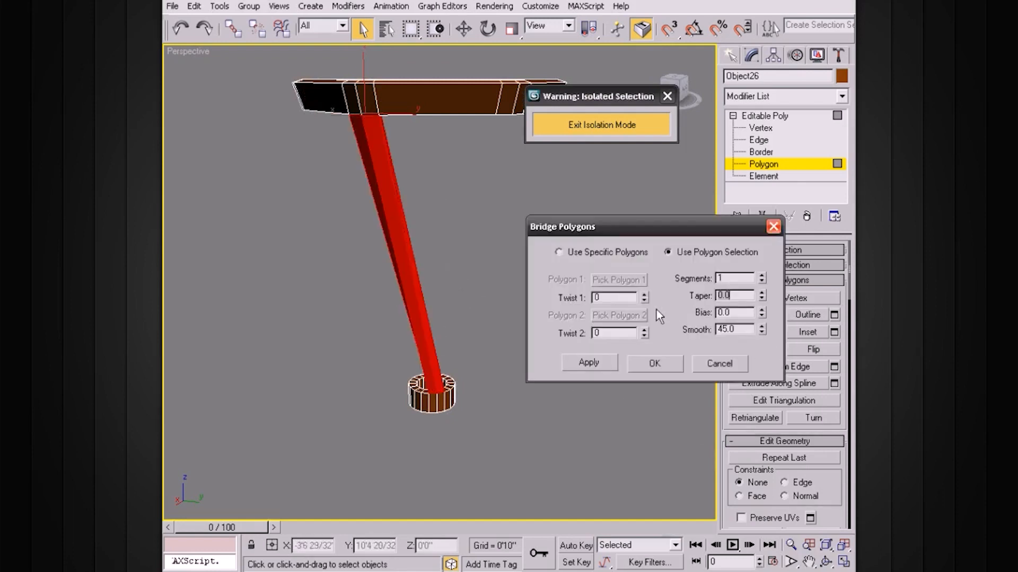
alt+middle_drag(436, 269, 451, 174)
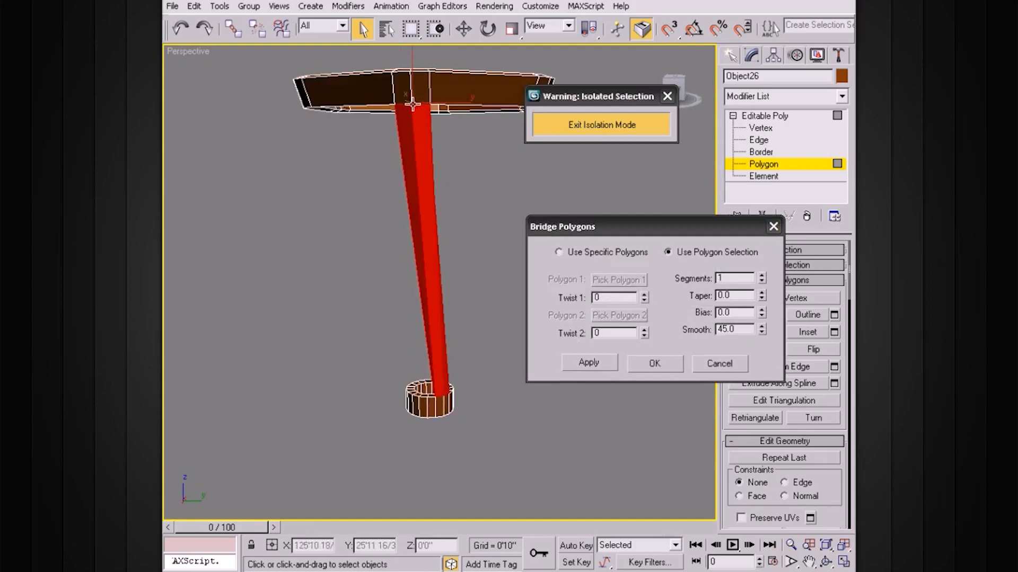
alt+middle_drag(434, 395, 464, 365)
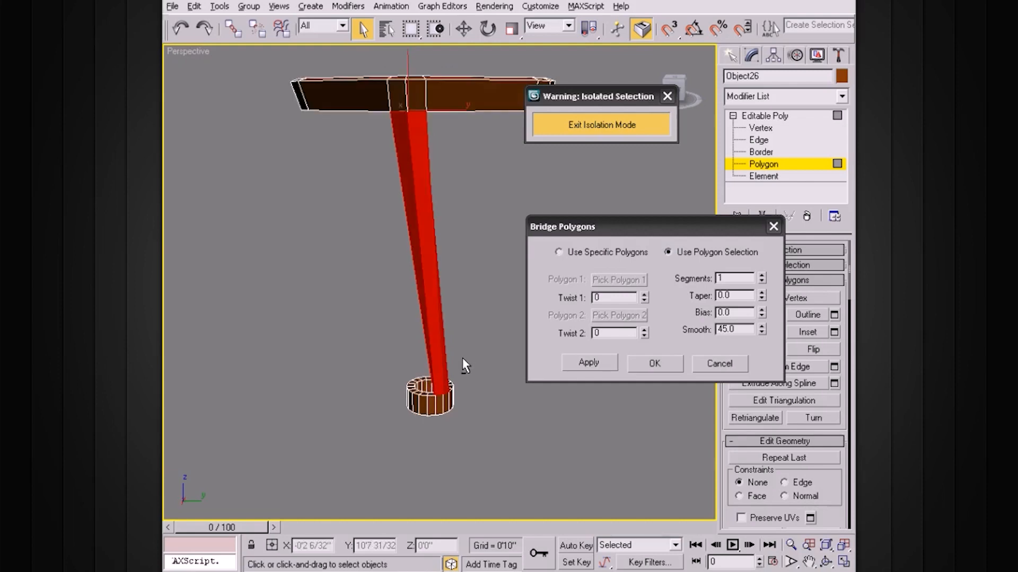
click(644, 295)
alt+middle_drag(530, 295, 388, 79)
alt+middle_drag(424, 223, 476, 273)
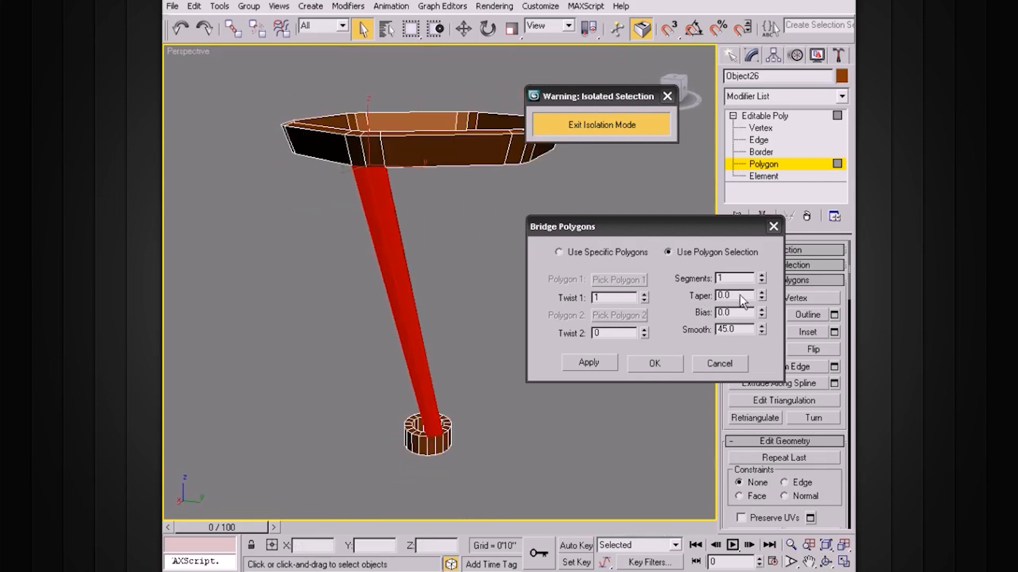
click(762, 276)
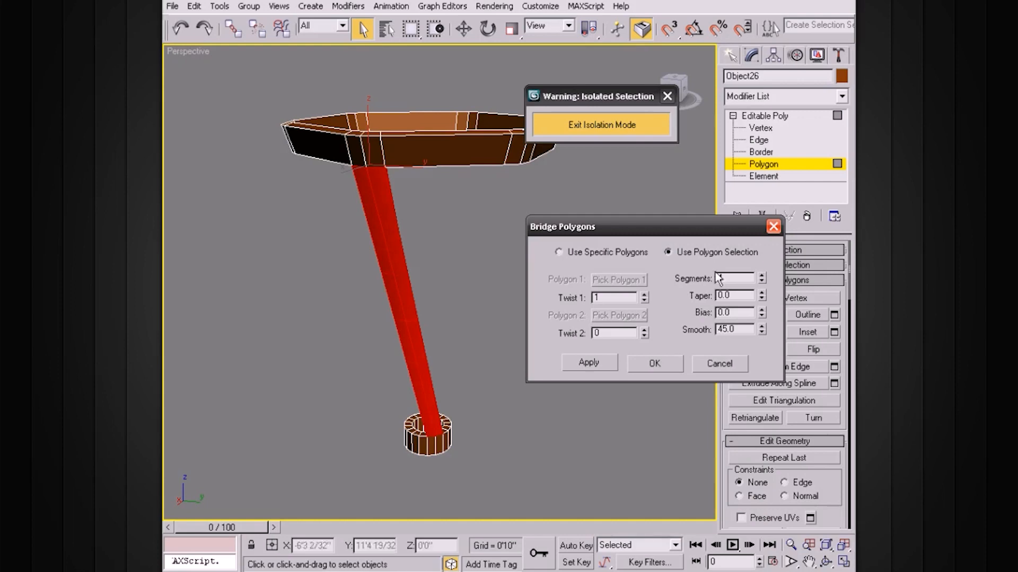
alt+middle_drag(436, 305, 430, 341)
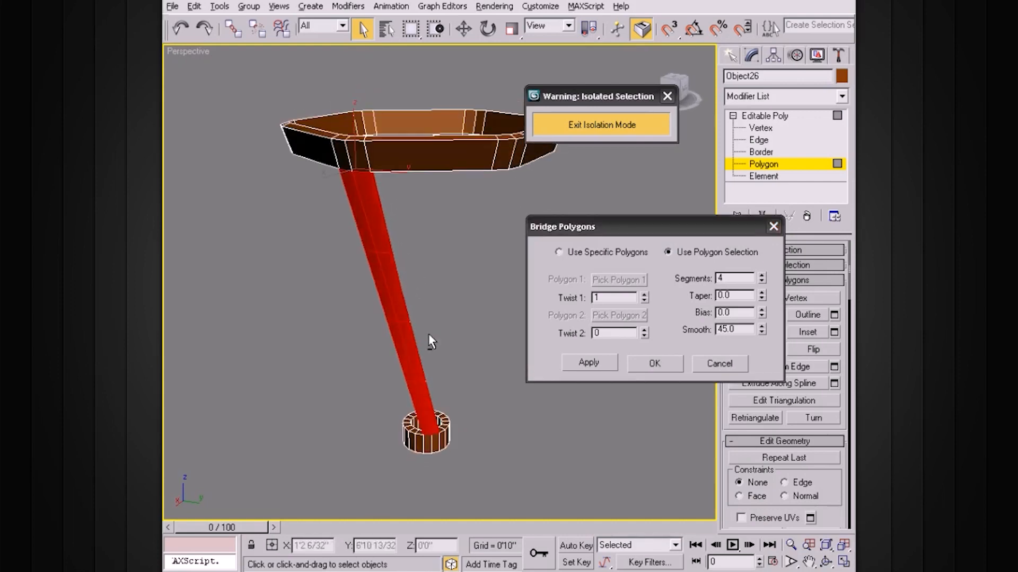
Step: Try a bridge taper of 2.24 and a shifted bias, and reset the bias to 0
drag(762, 295, 740, 214)
drag(762, 313, 694, 313)
text(0)
key(Return)
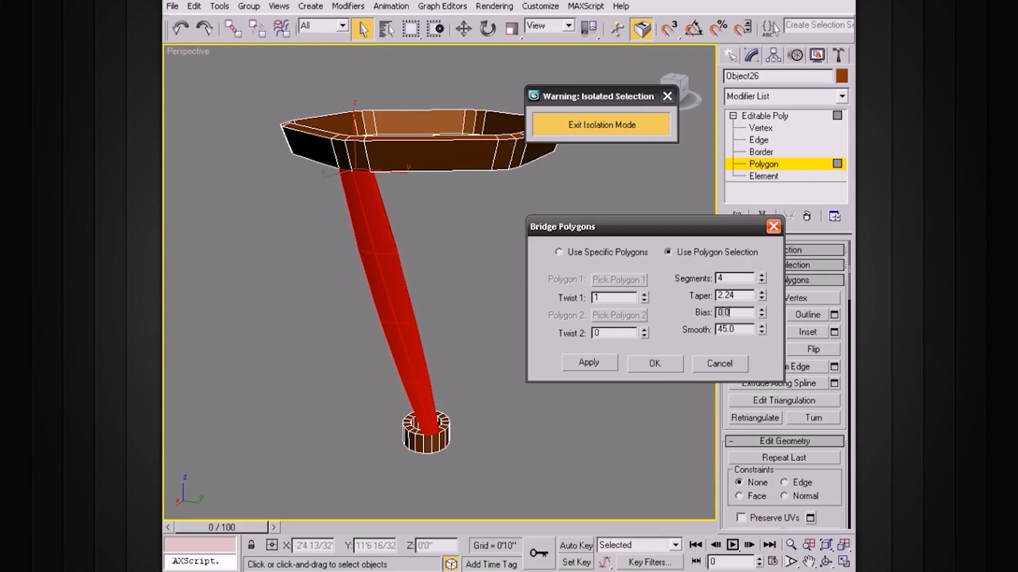
Step: Set the bridge taper to -0.54 and create the first strut
drag(762, 295, 761, 342)
mouse_move(429, 295)
alt+middle_down()
mouse_move(416, 267)
mouse_move(427, 288)
alt+middle_up()
scroll(418, 268, down, 3)
alt+middle_drag(509, 294, 460, 281)
scroll(461, 281, up, 3)
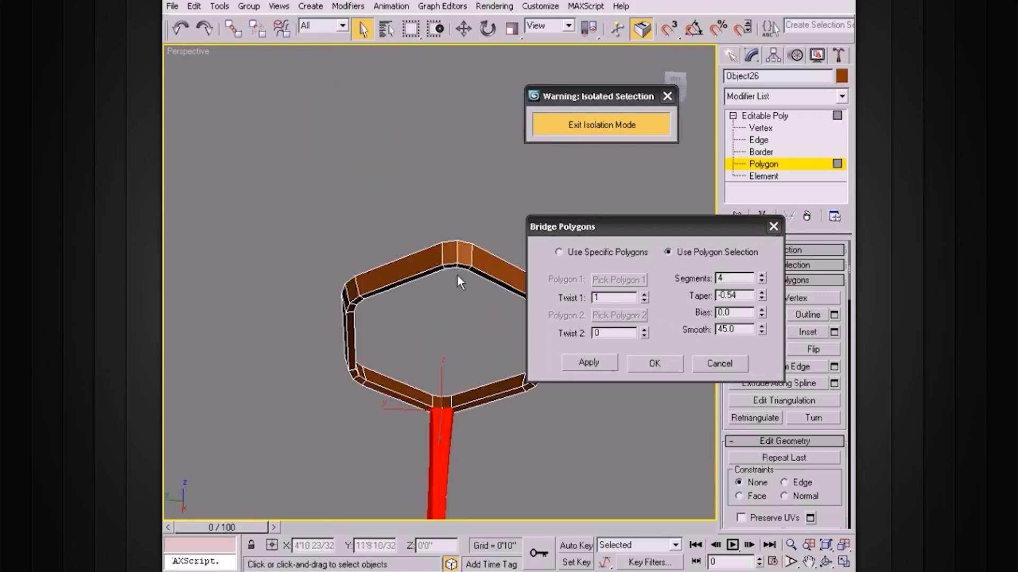
click(655, 363)
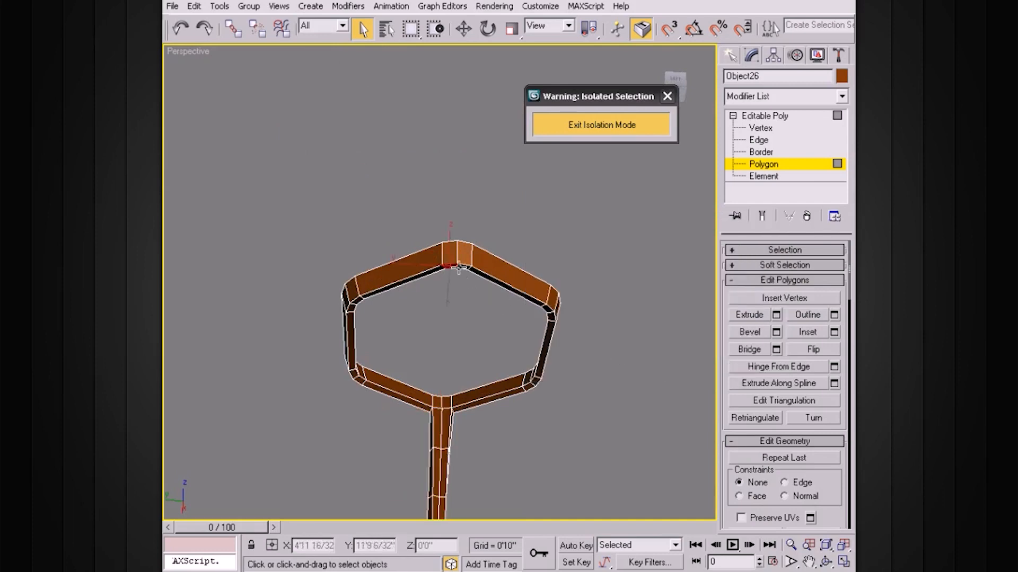
Step: Select the underside polygon at the pot band's opposite corner and the facing top polygon on the pole ring
alt+middle_drag(466, 267, 545, 248)
scroll(532, 336, up, 2)
click(536, 346)
scroll(581, 323, down, 5)
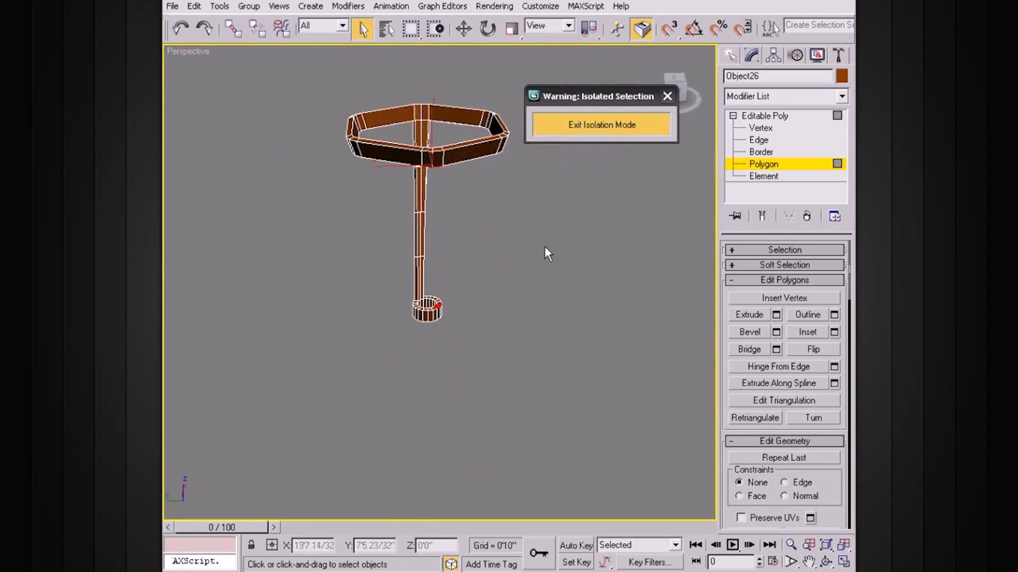
Step: Bridge the second polygon pair into a strut with Twist 1 of 1, 4 segments and taper -0.54
click(776, 349)
alt+middle_drag(431, 276, 436, 251)
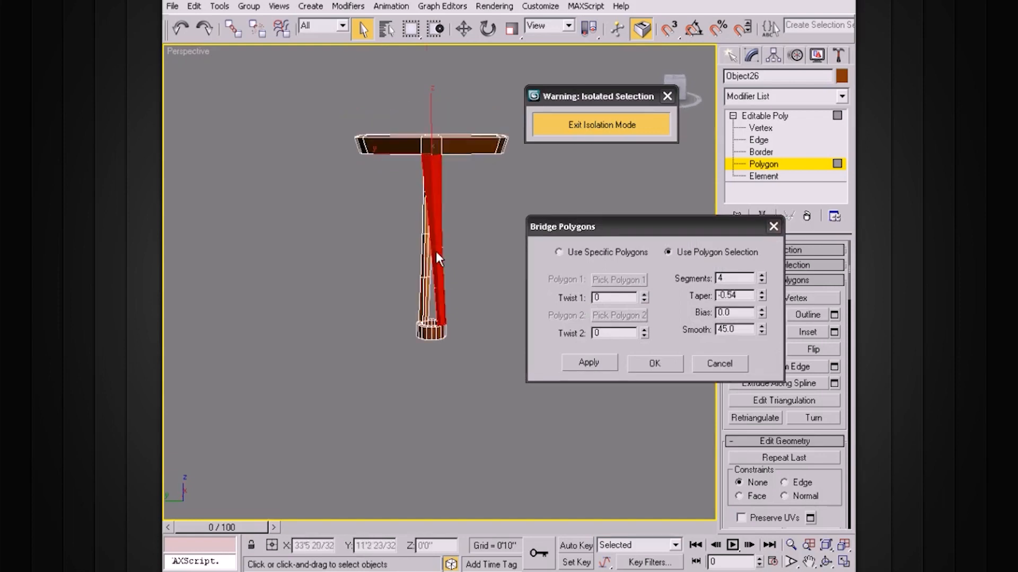
scroll(435, 251, up, 3)
alt+middle_drag(477, 275, 709, 308)
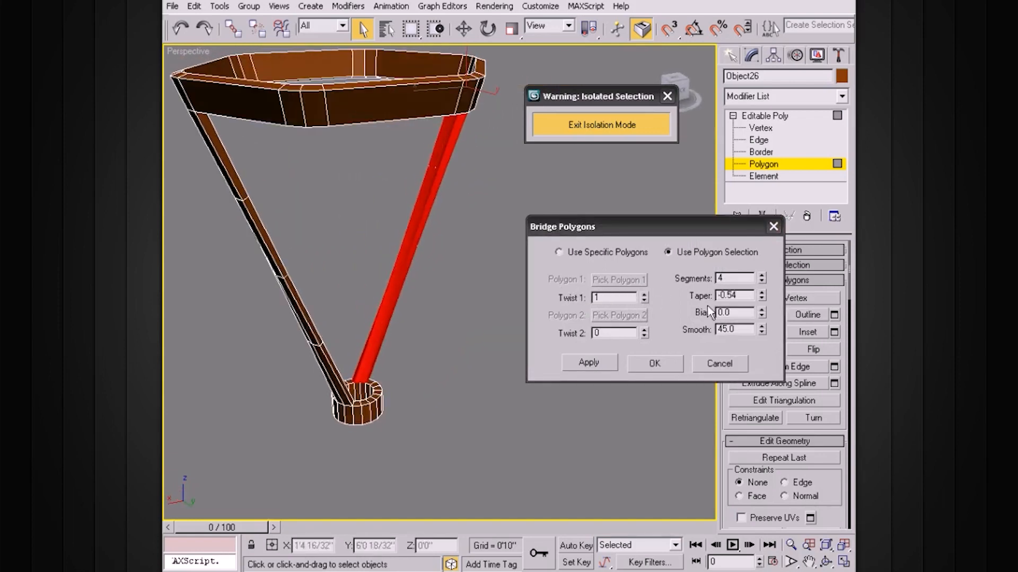
alt+middle_drag(481, 288, 678, 383)
click(655, 364)
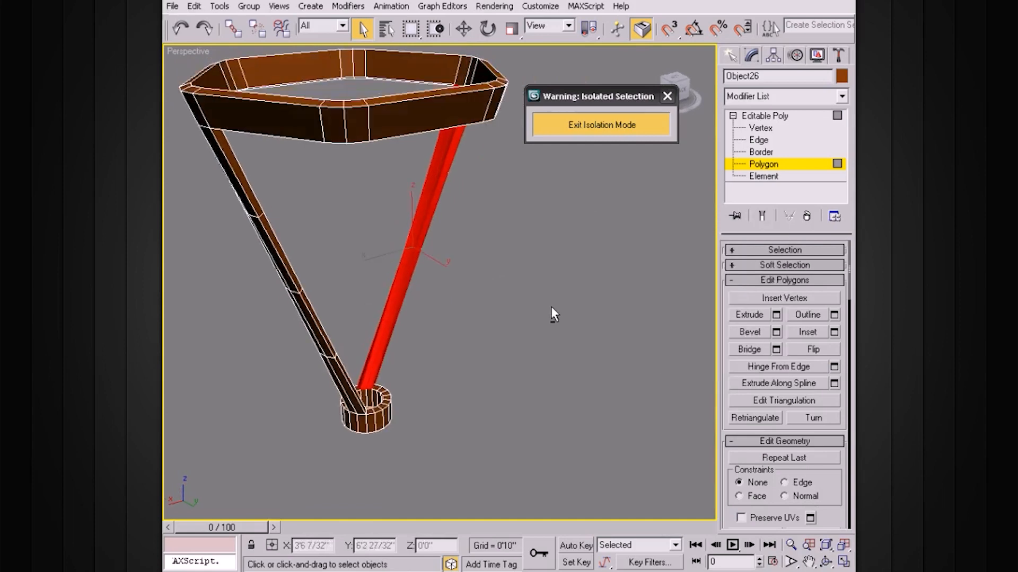
Step: Finish polygon editing on the bracket and exit isolation to bring back the full scene
alt+middle_drag(551, 314, 663, 222)
click(771, 118)
click(732, 117)
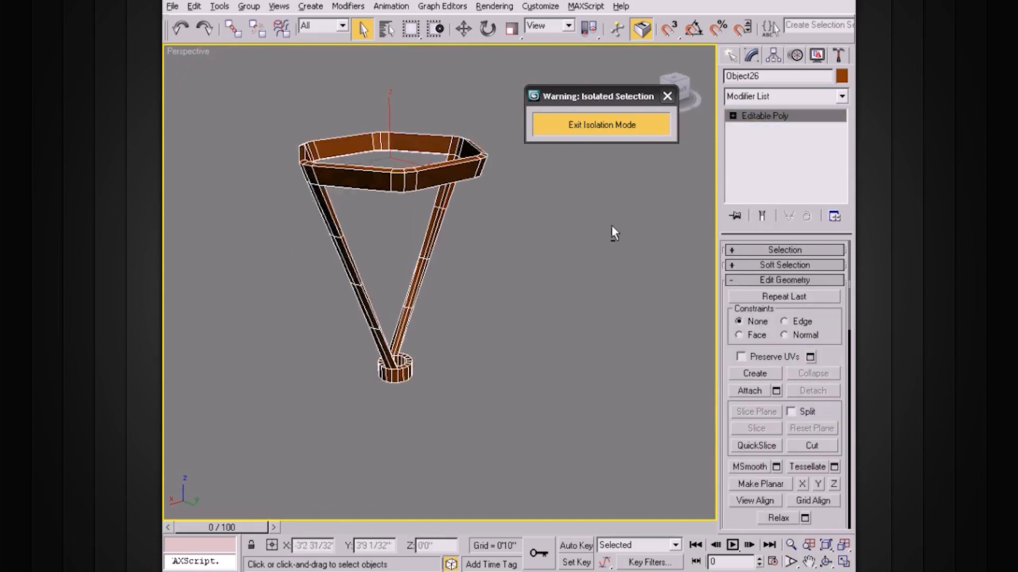
click(608, 127)
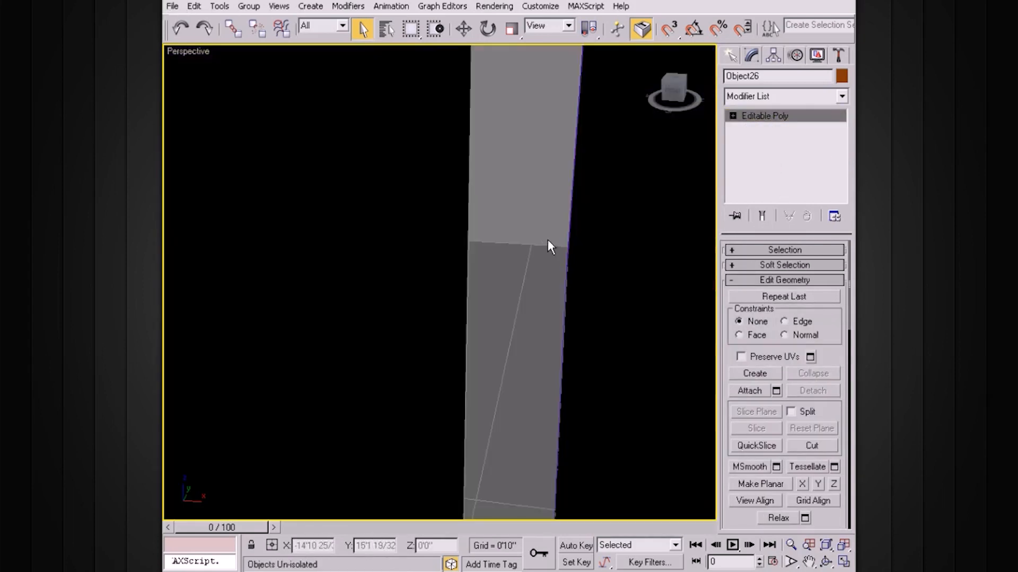
key(z)
alt+middle_drag(539, 255, 459, 175)
scroll(564, 253, down, 3)
Step: Reselect the bracket around pot and pole, and turn off the edged-faces display
click(470, 236)
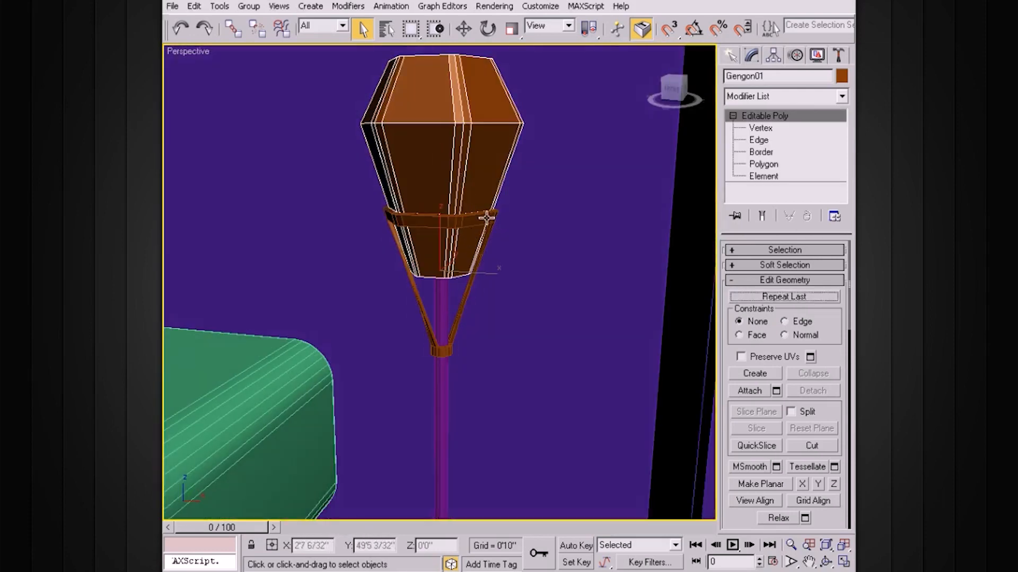
click(455, 319)
alt+middle_drag(455, 319, 455, 291)
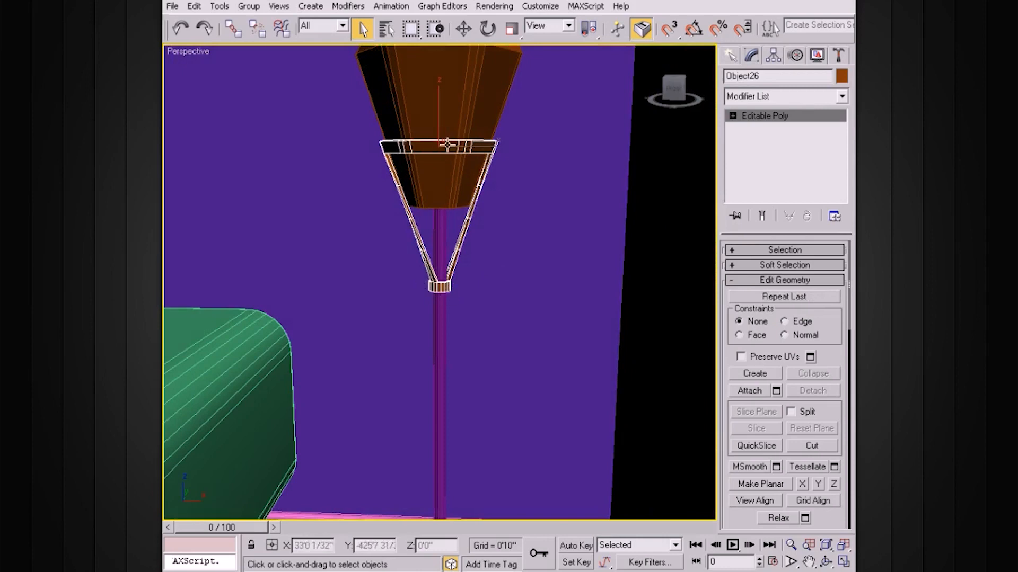
alt+middle_drag(396, 144, 432, 161)
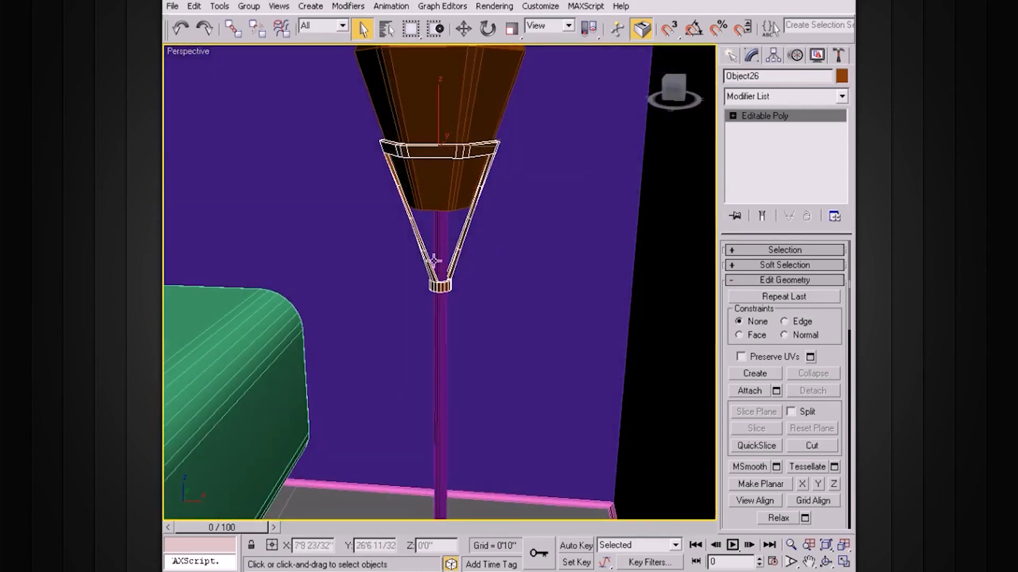
alt+middle_drag(456, 224, 496, 239)
key(F4)
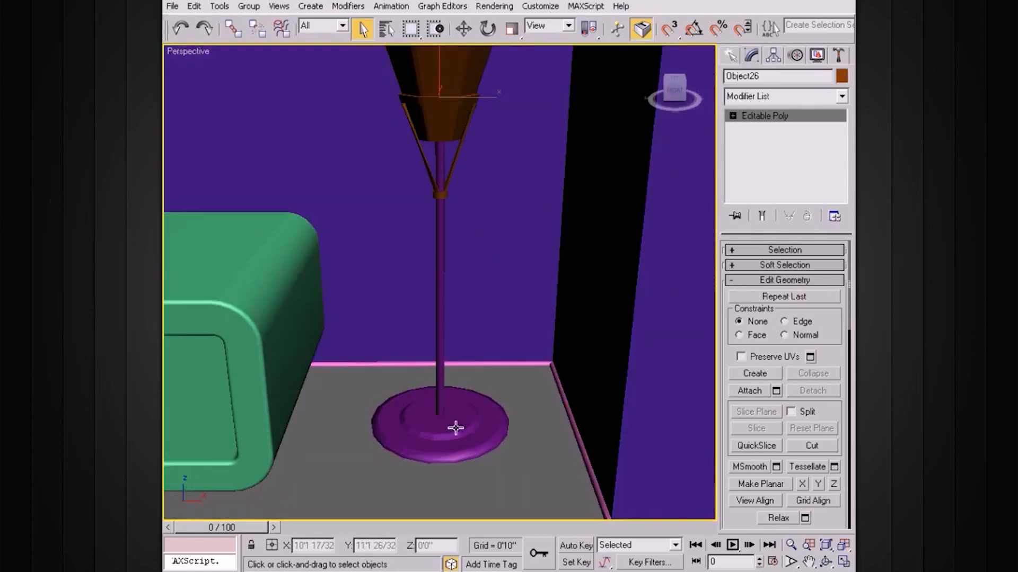
Step: Inspect the pole's base and the pot, clear the selection, and look over the surrounding room
click(771, 281)
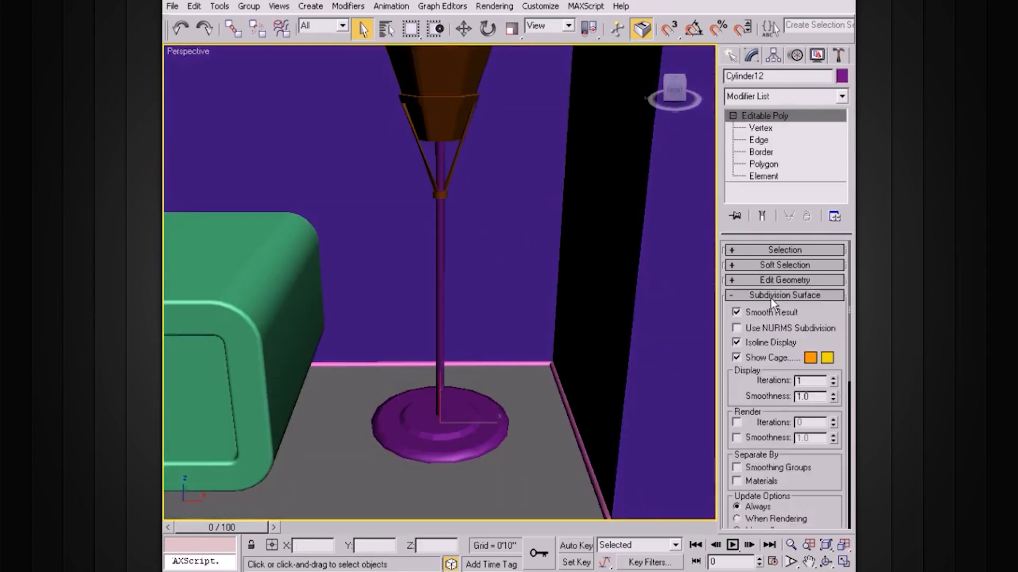
alt+middle_drag(583, 303, 506, 276)
click(453, 194)
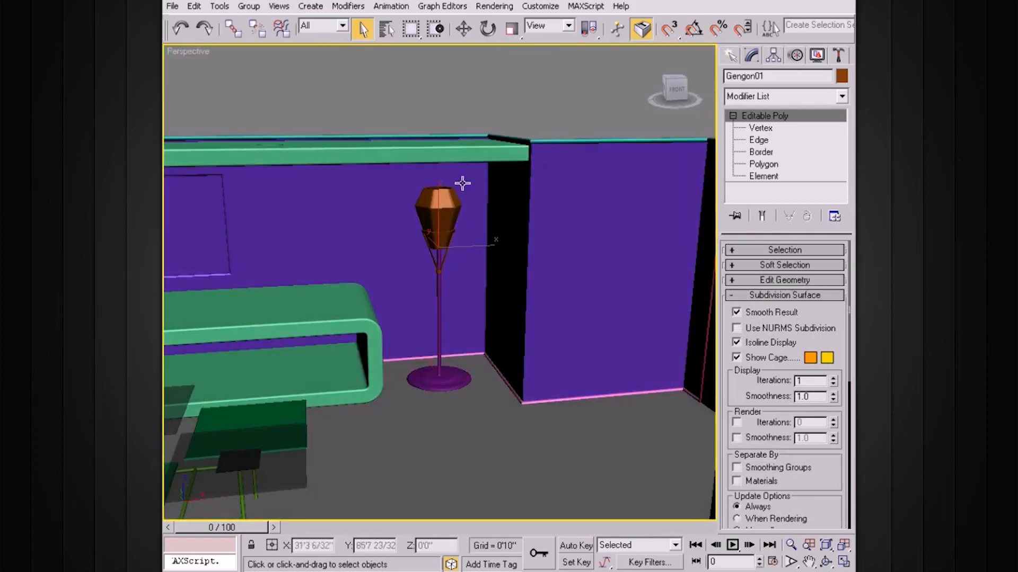
click(533, 130)
alt+middle_drag(533, 197, 548, 245)
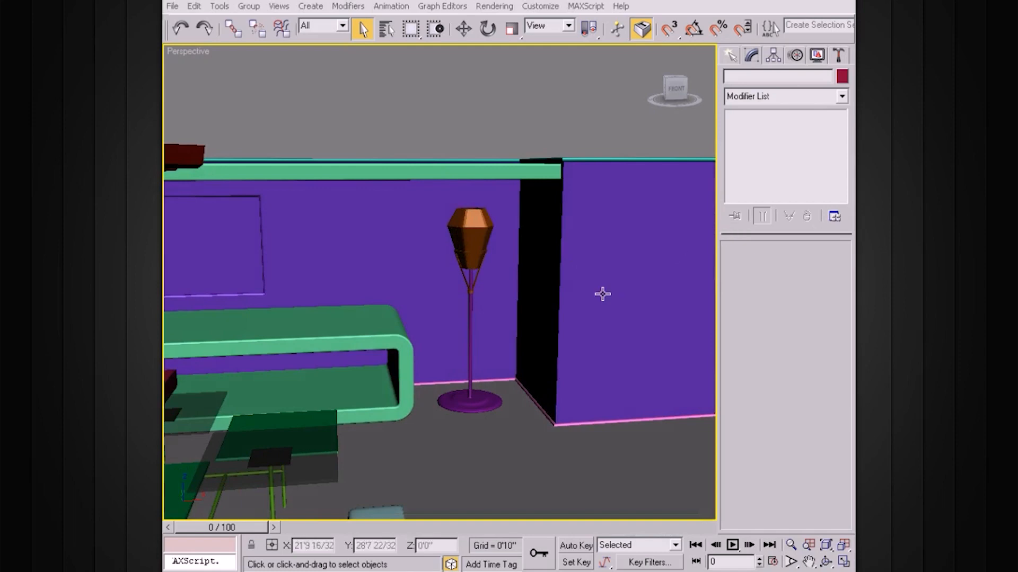
alt+middle_drag(498, 291, 426, 279)
alt+middle_drag(474, 183, 380, 160)
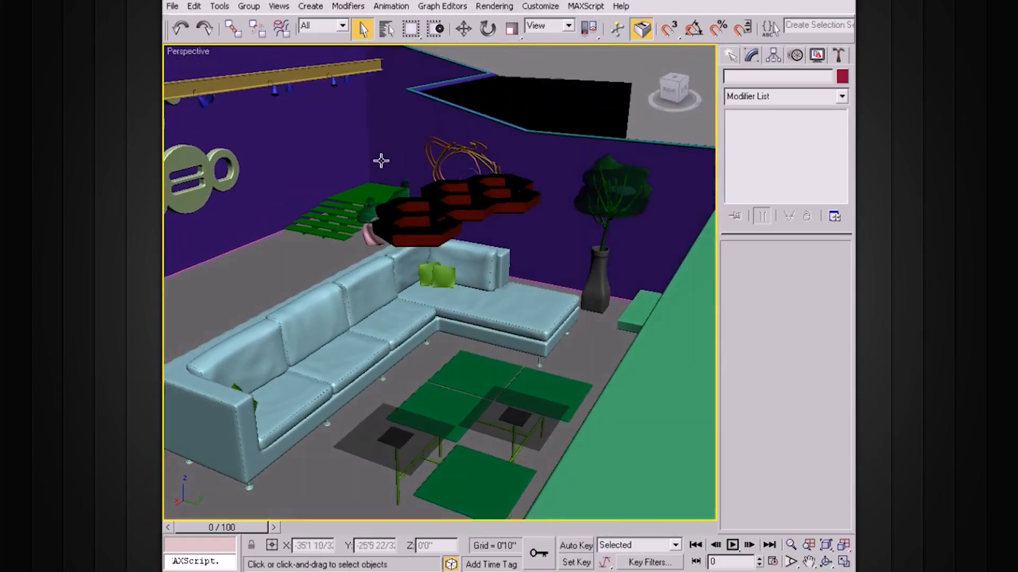